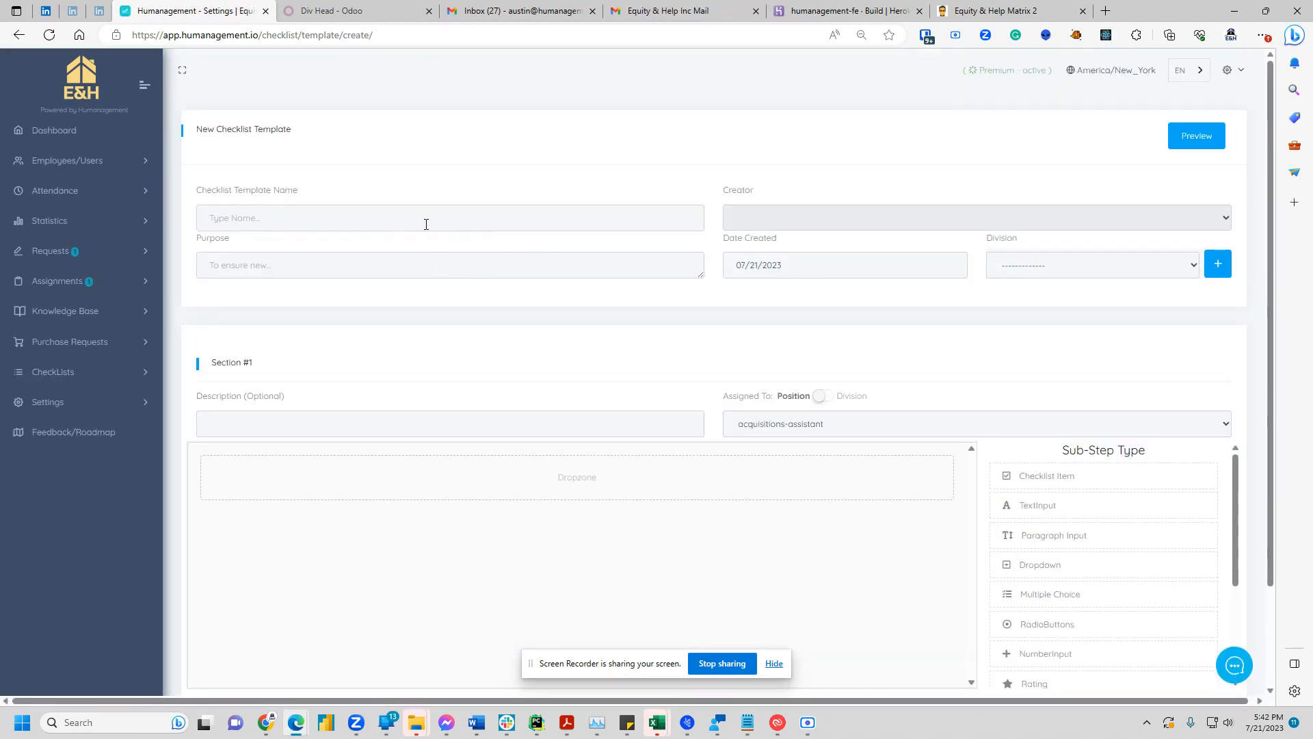
Name the new checklist template "Onboarding checklist"
left_click(425, 223)
left_click(771, 224)
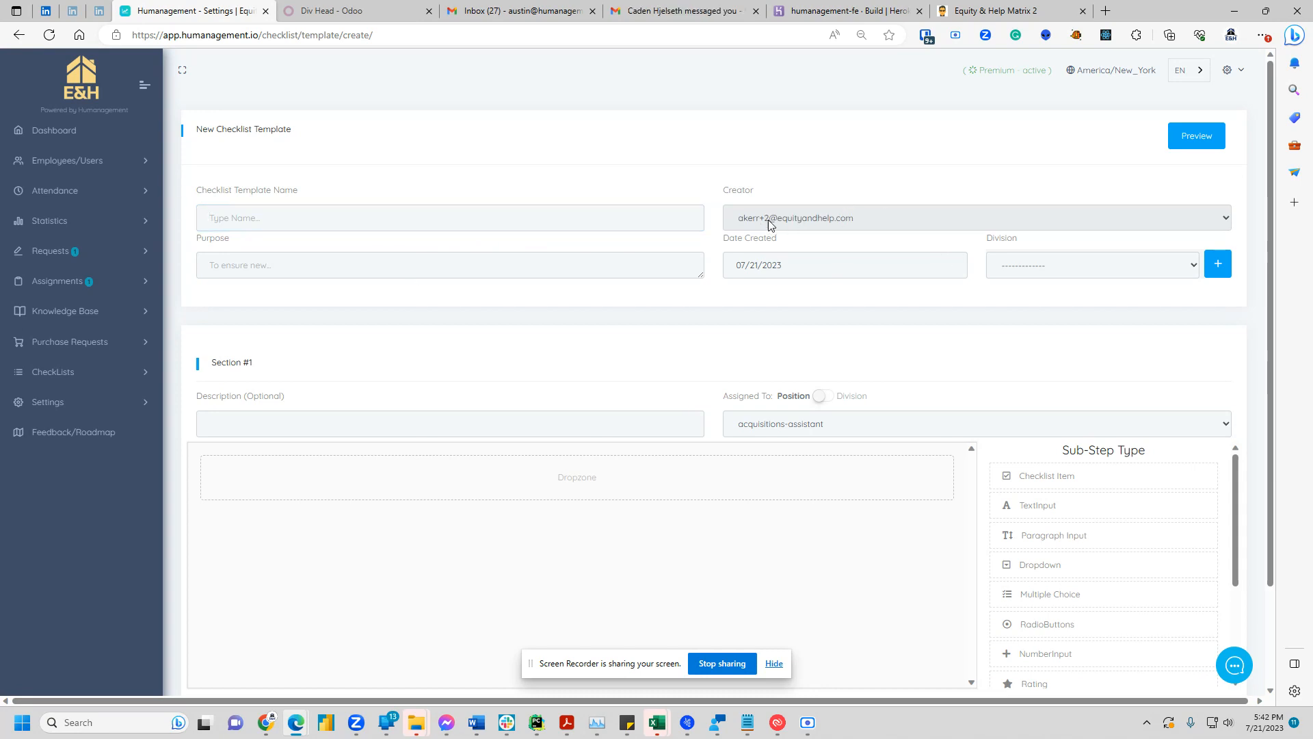
left_click(277, 261)
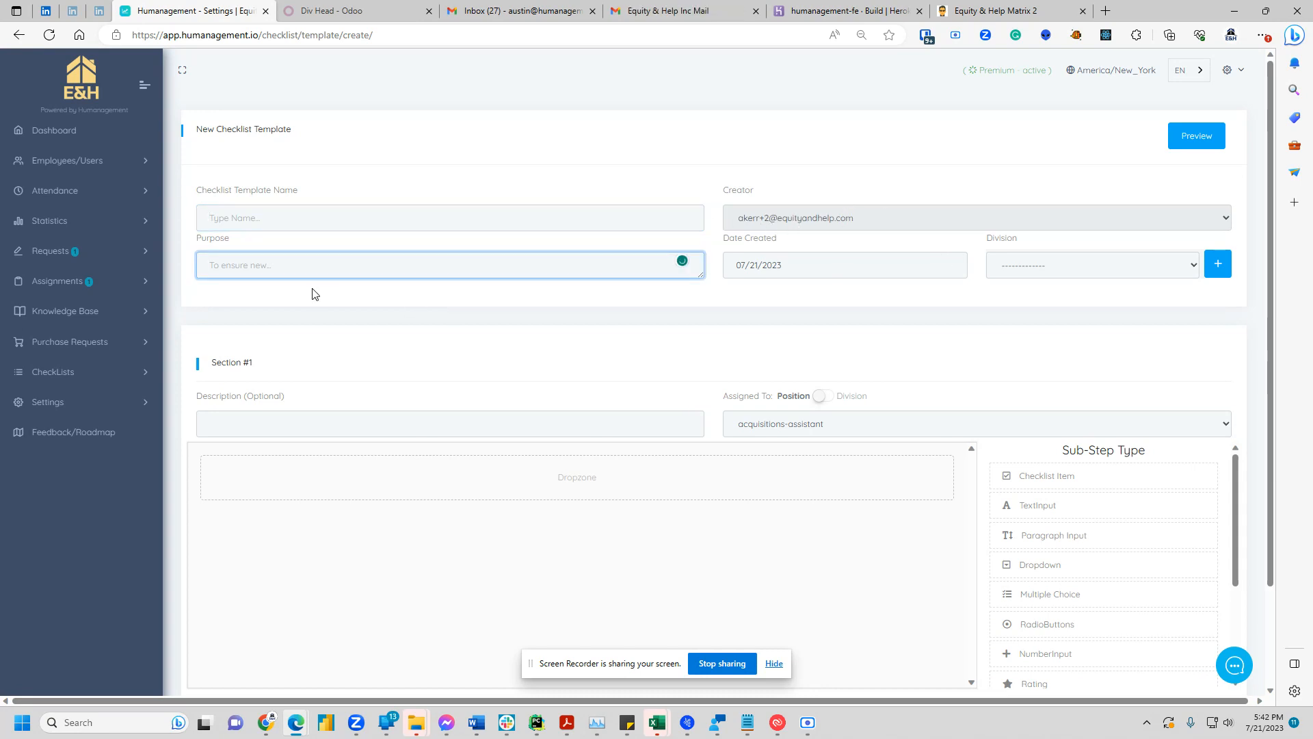
left_click(222, 216)
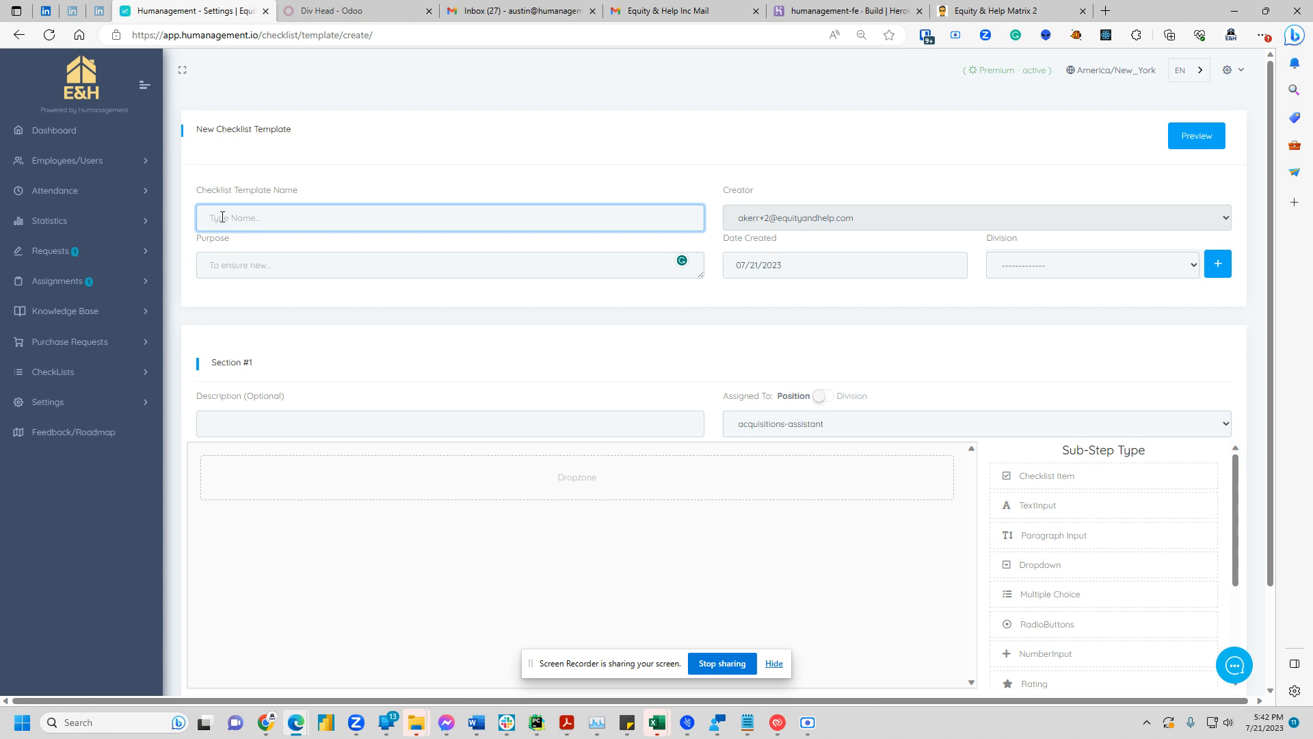
type("One N")
key("BackSpace")
type("checklist")
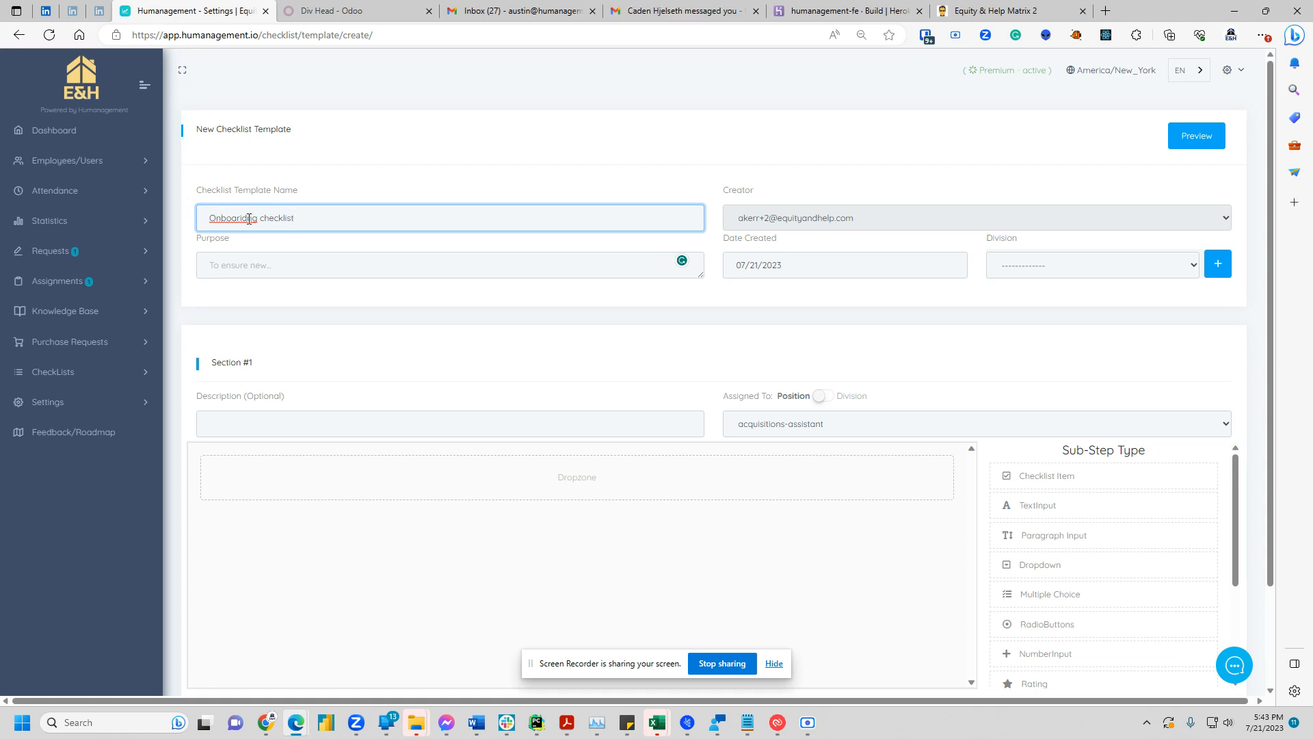
right_click(241, 214)
left_click(308, 223)
Enter "Ensure new employees get onboarded well" as the template's purpose
left_click(290, 264)
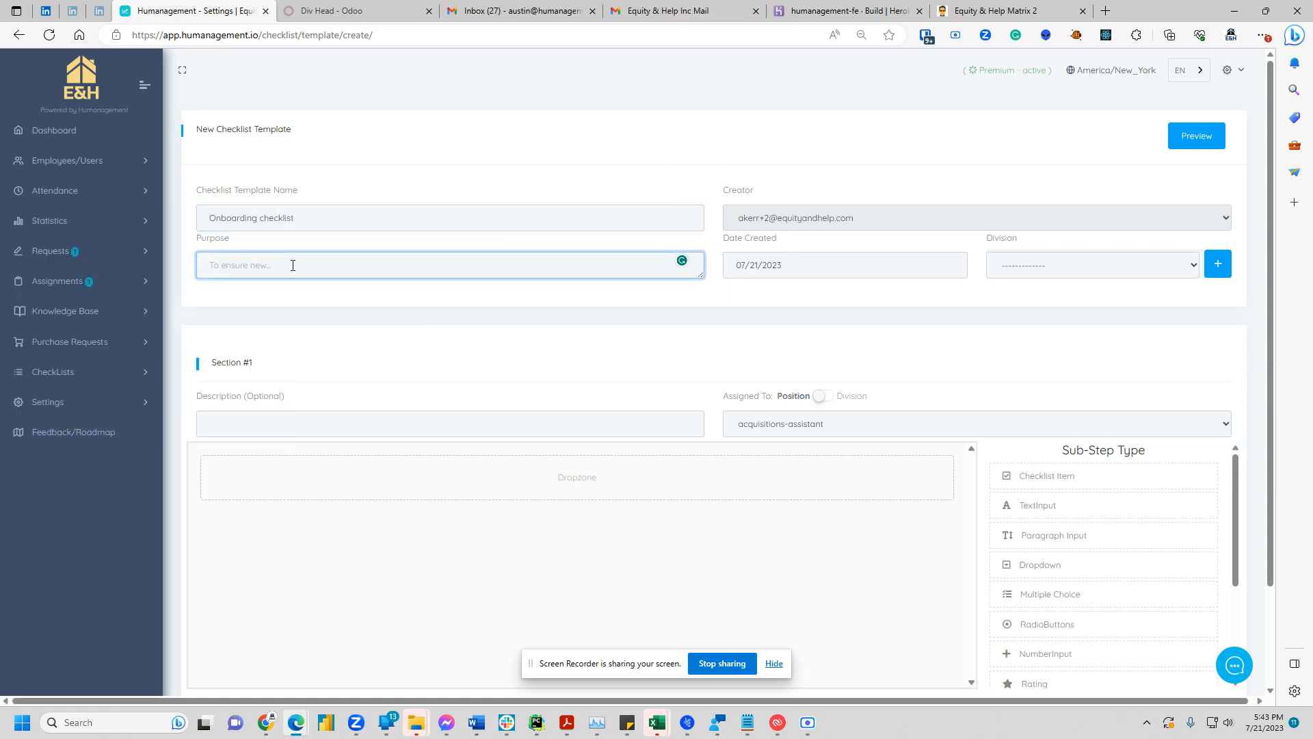
type("Ensure new empl")
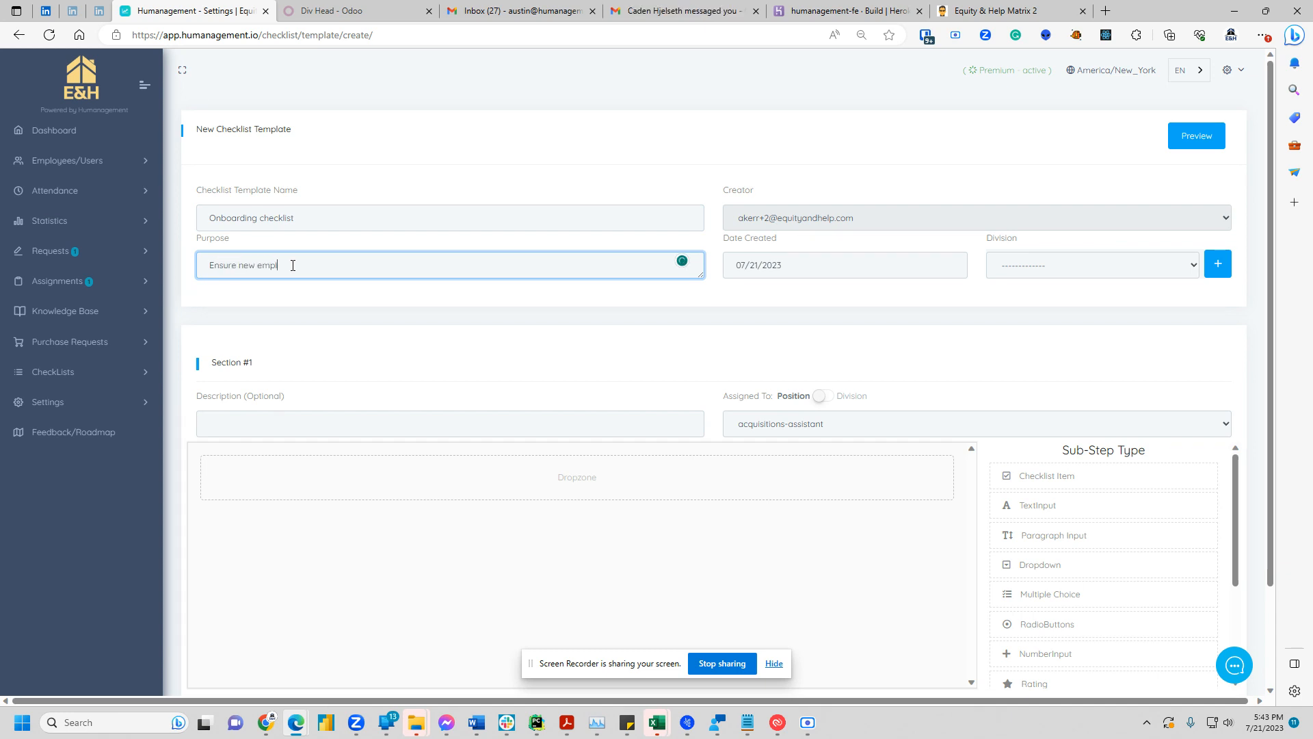
type("oyees get on")
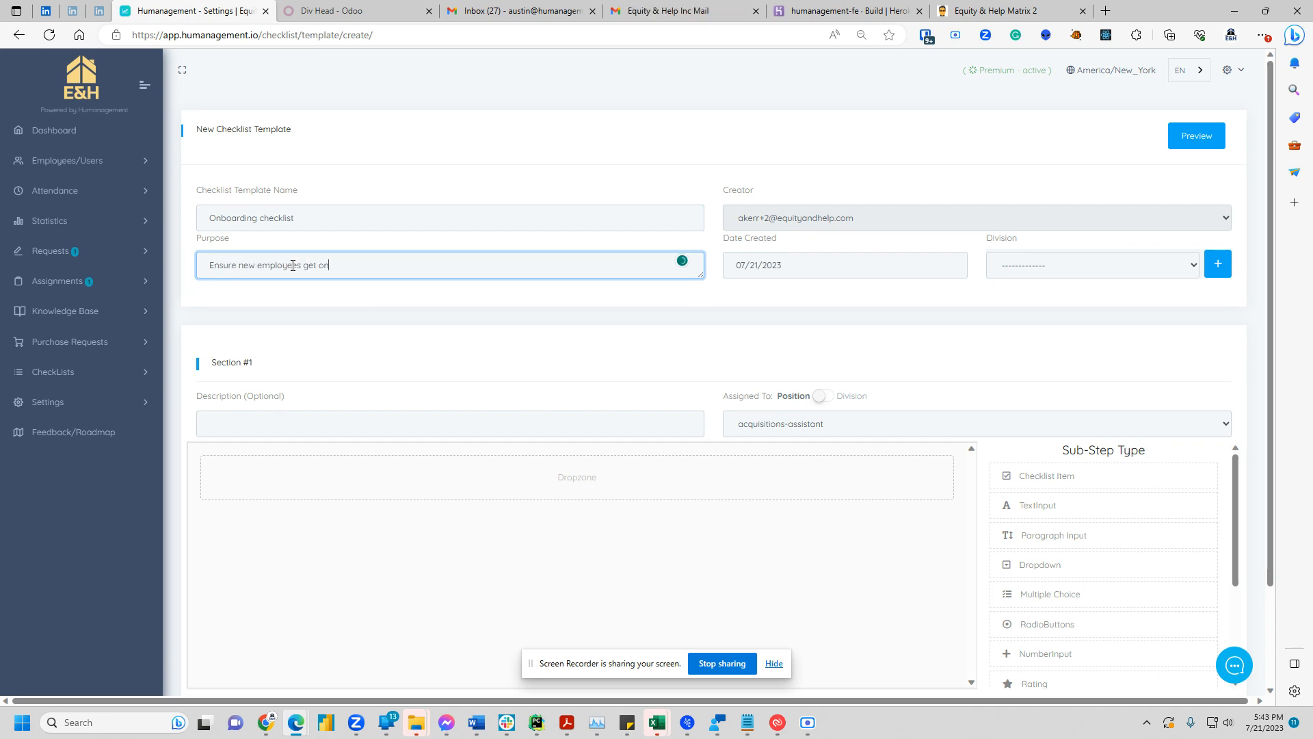
type("boarded well")
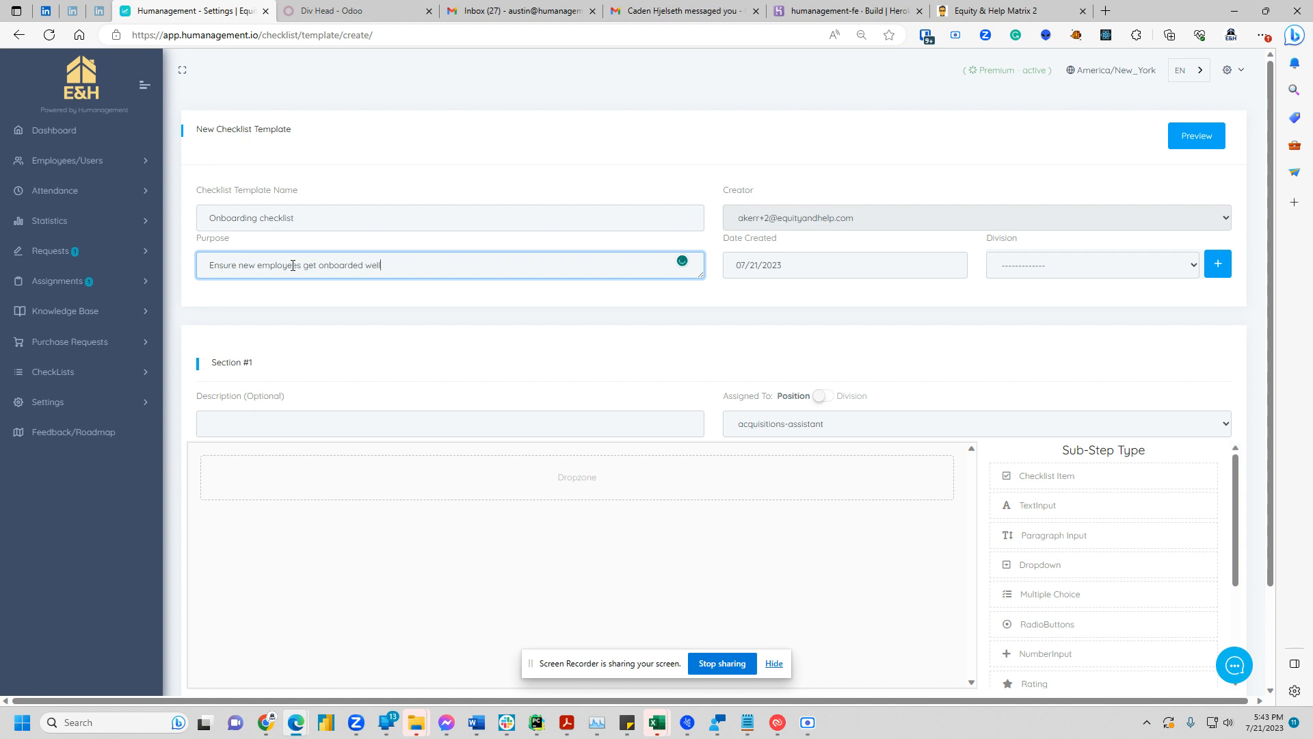
Set the checklist template's division to PhilanthroInvestor
scroll(425, 413, "down", 2)
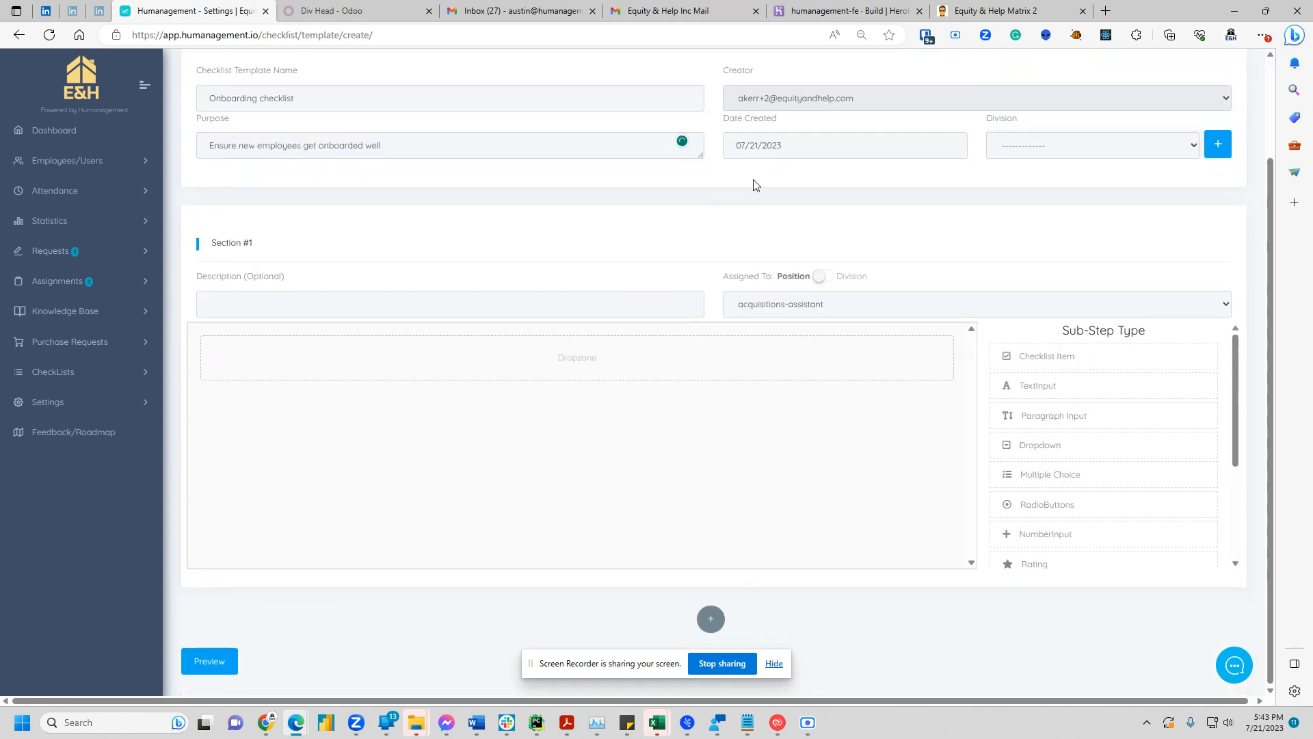
left_click(794, 145)
scroll(1088, 151, "up", 2)
left_click(1040, 267)
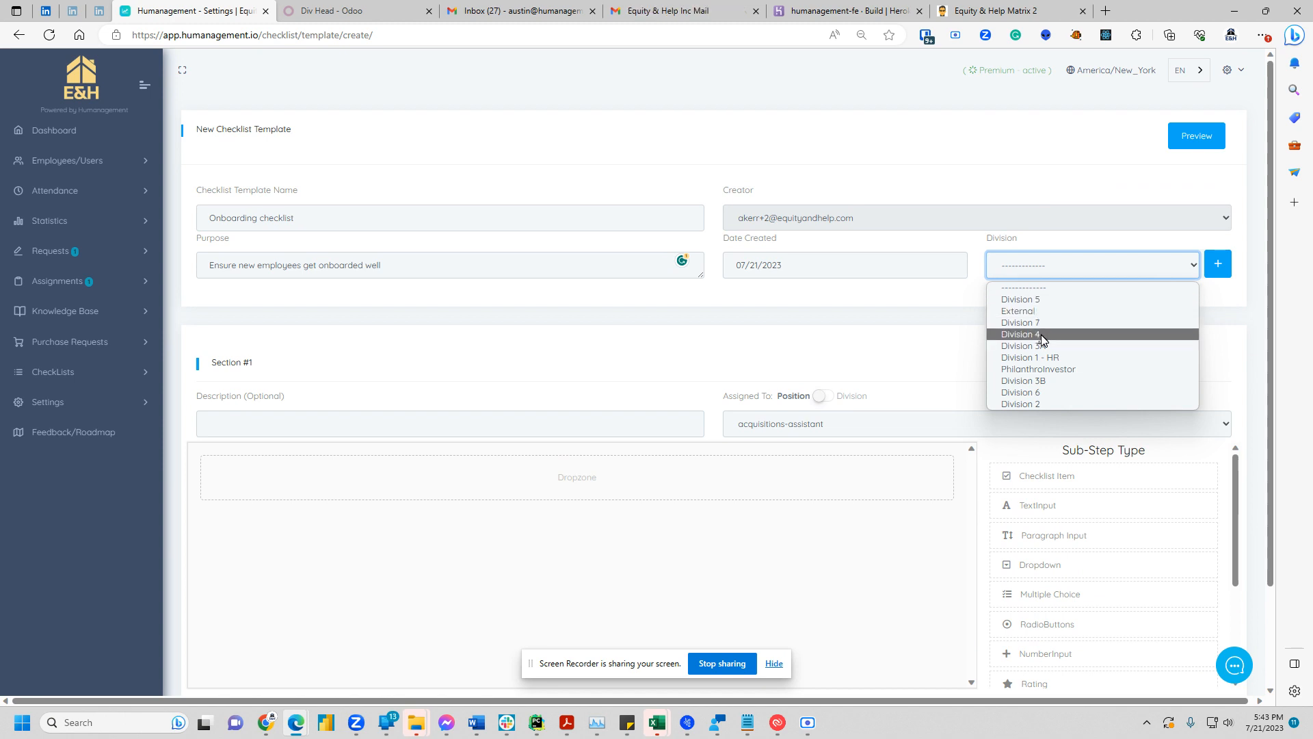
left_click(1047, 333)
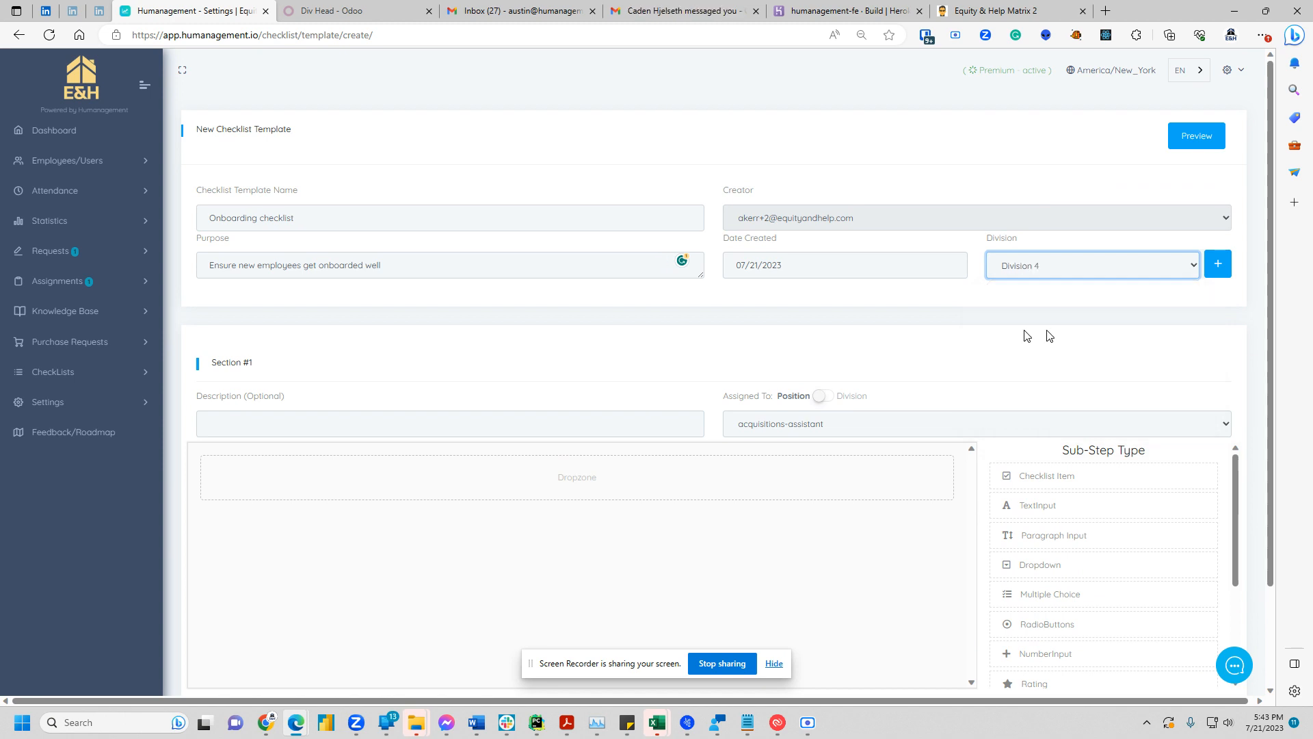
left_click(1047, 277)
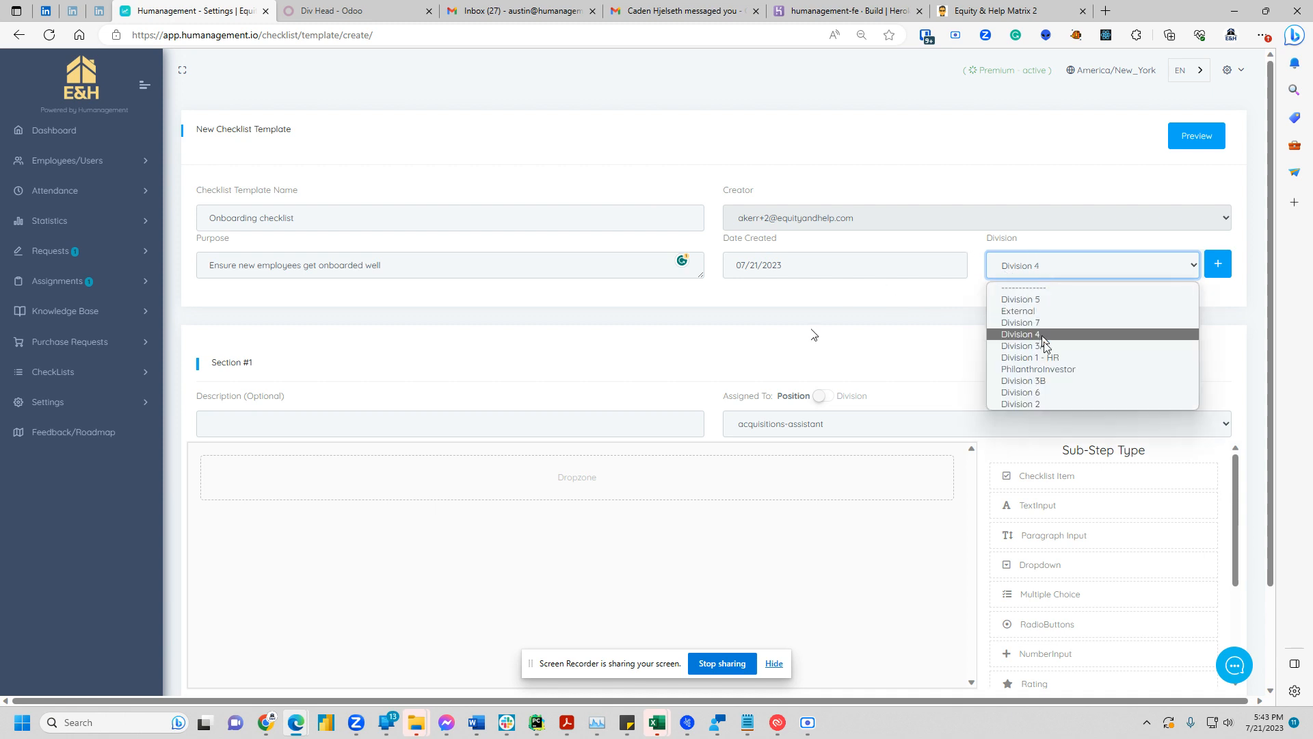
left_click(1045, 378)
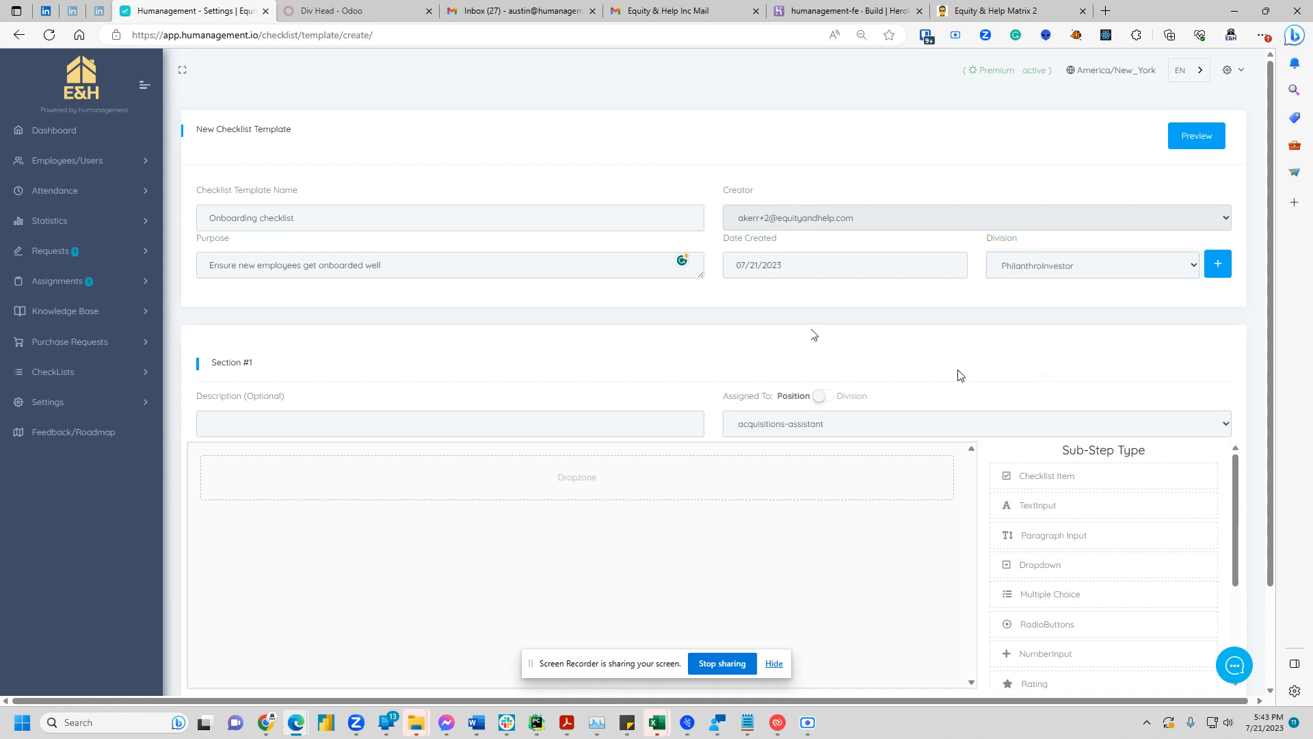
Describe Section #1 as "Before The First" and add three checklist items to it
scroll(593, 369, "down", 2)
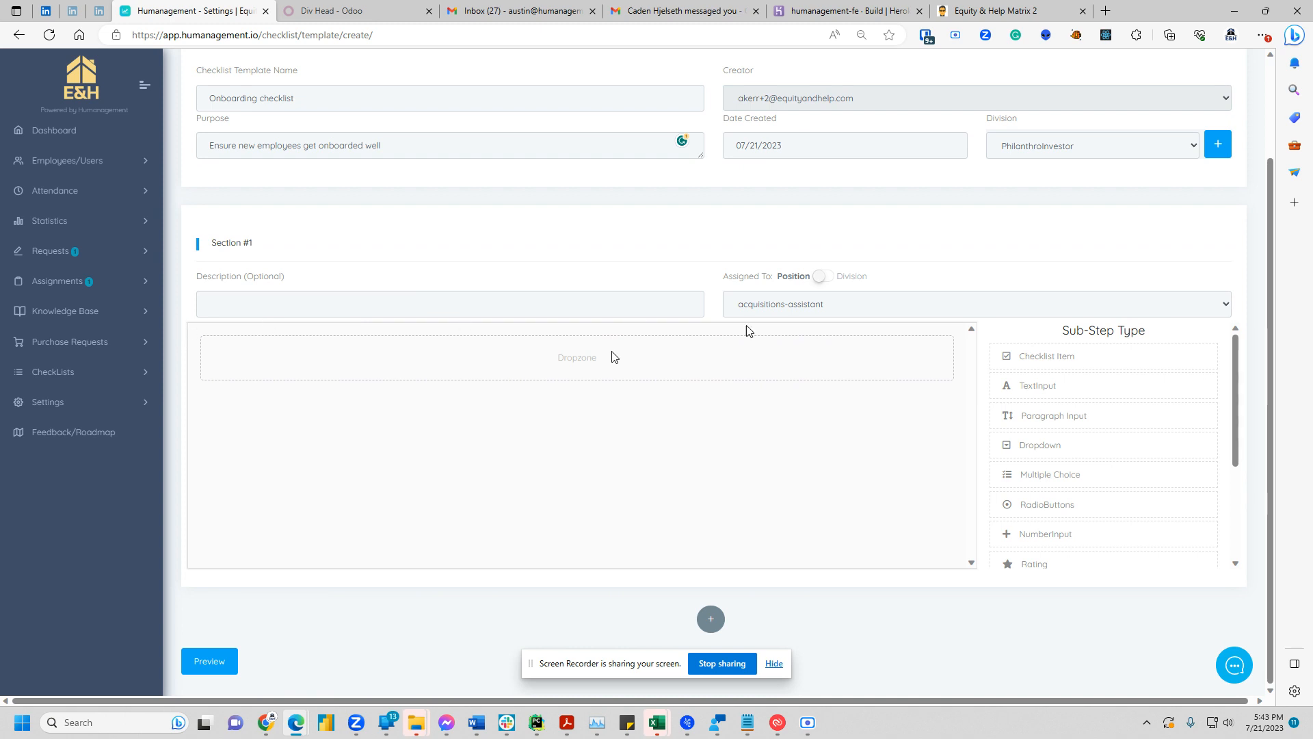
left_click(335, 307)
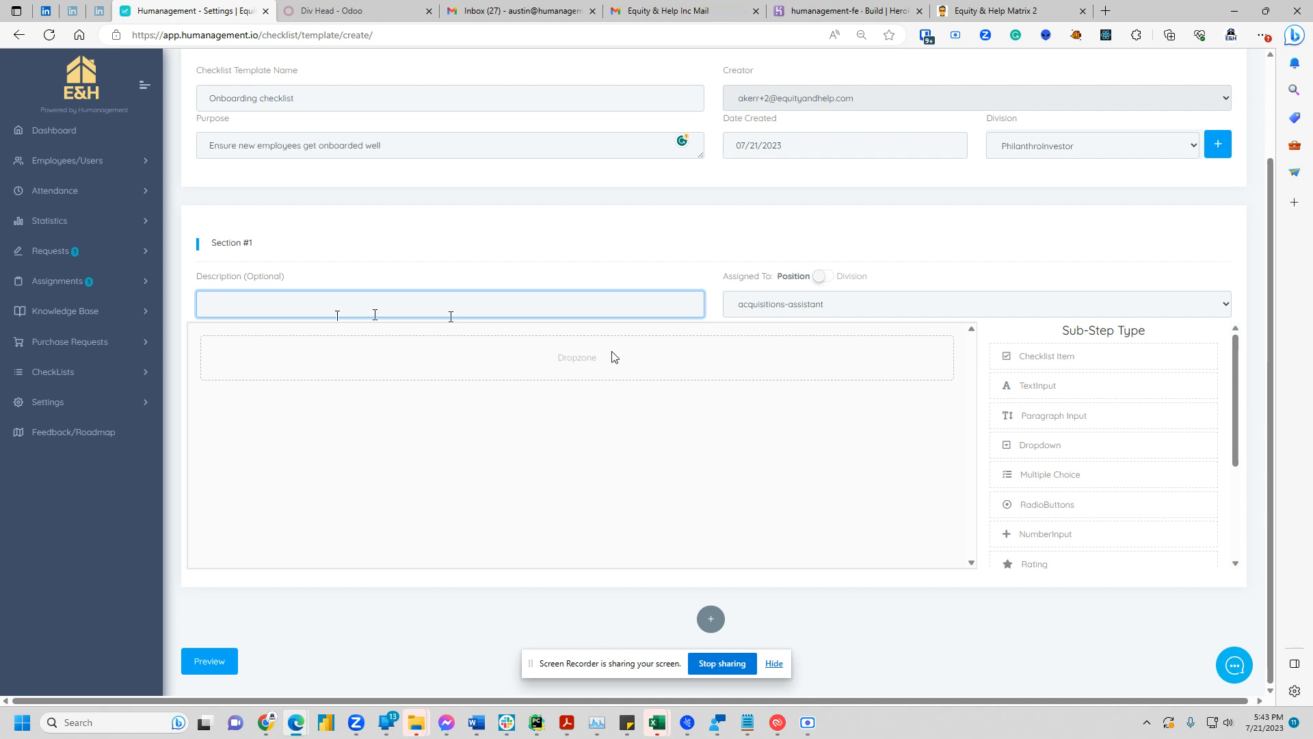
type("First")
key("BackSpace")
key("BackSpace")
key("BackSpace")
type("Before The First")
left_click_drag(1051, 367, 283, 376)
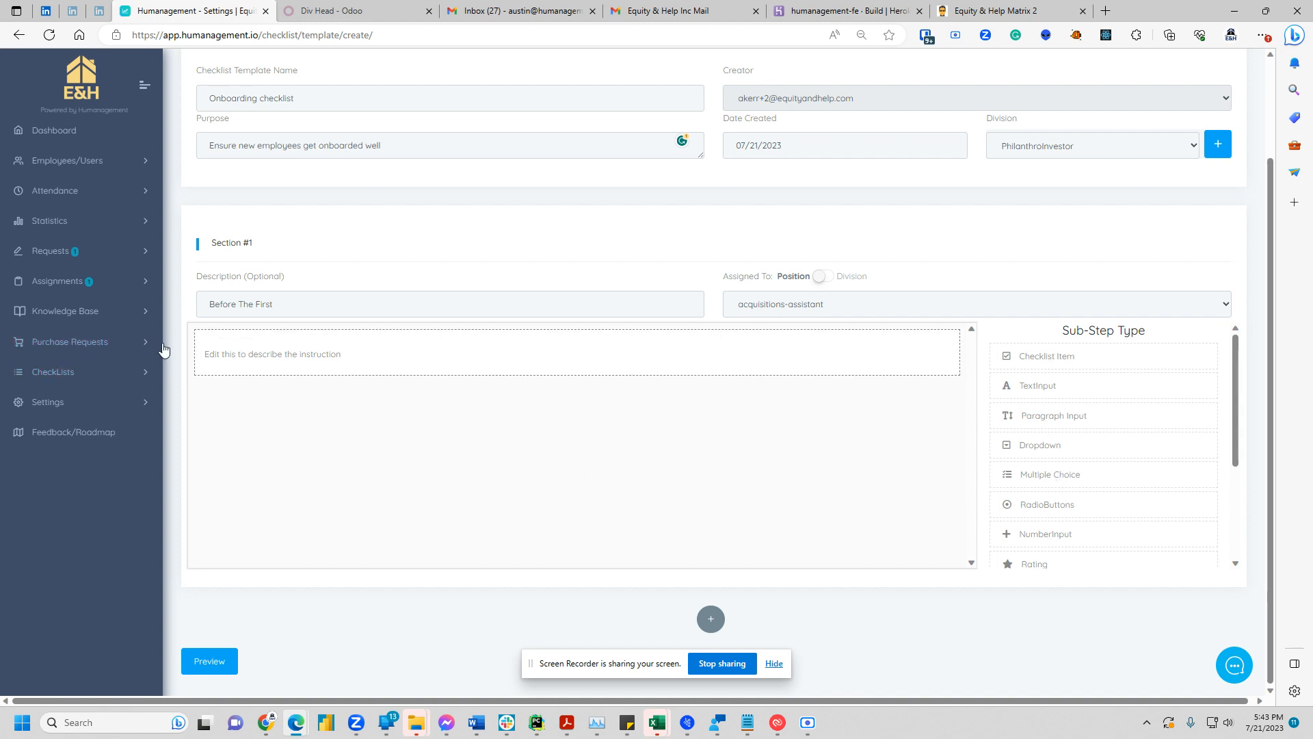
double_click(1030, 362)
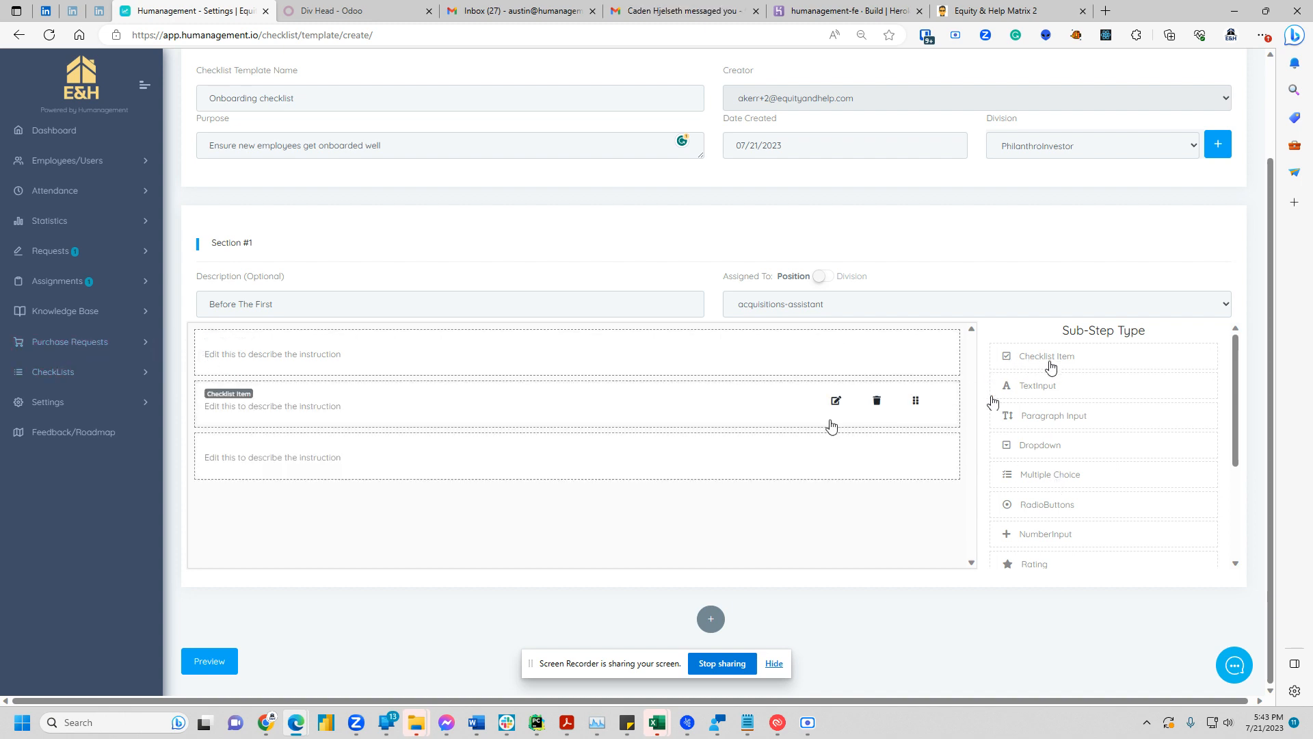
Change the first checklist item's display text to "Call To congratulate" and save it
left_click(837, 349)
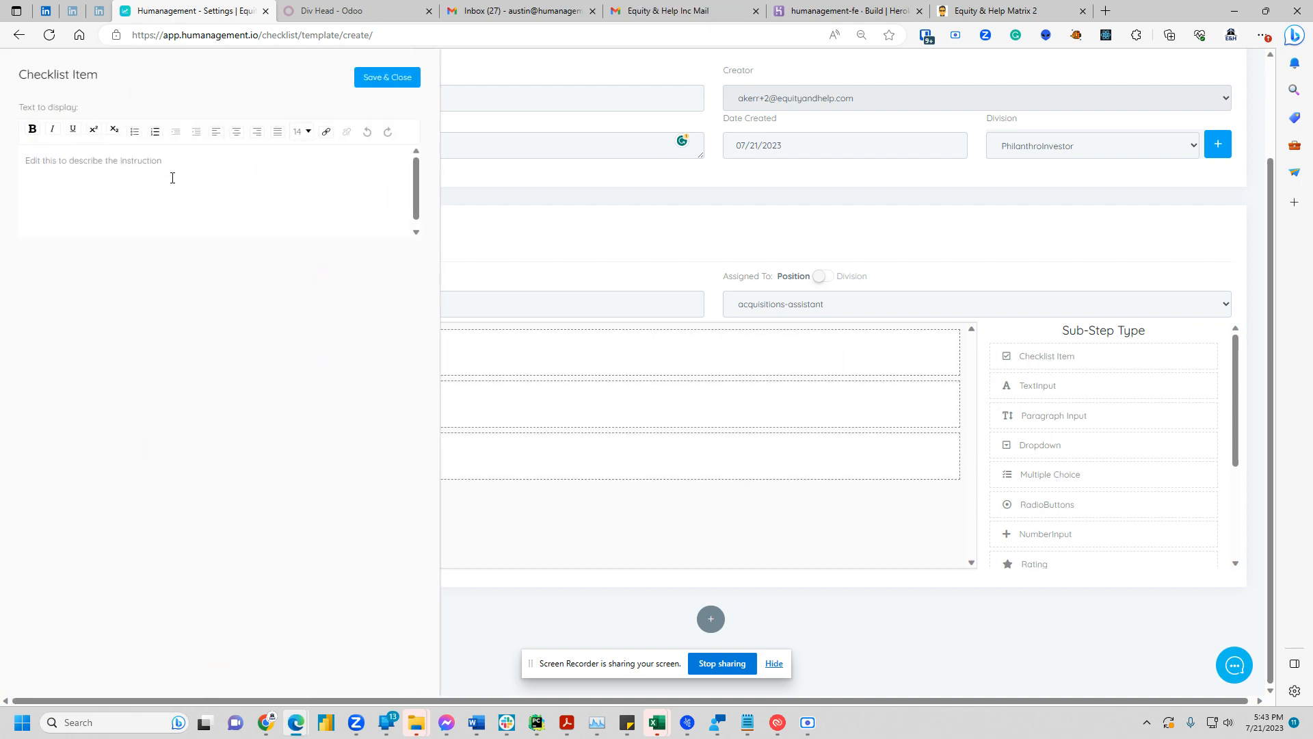
key("ctrl+a")
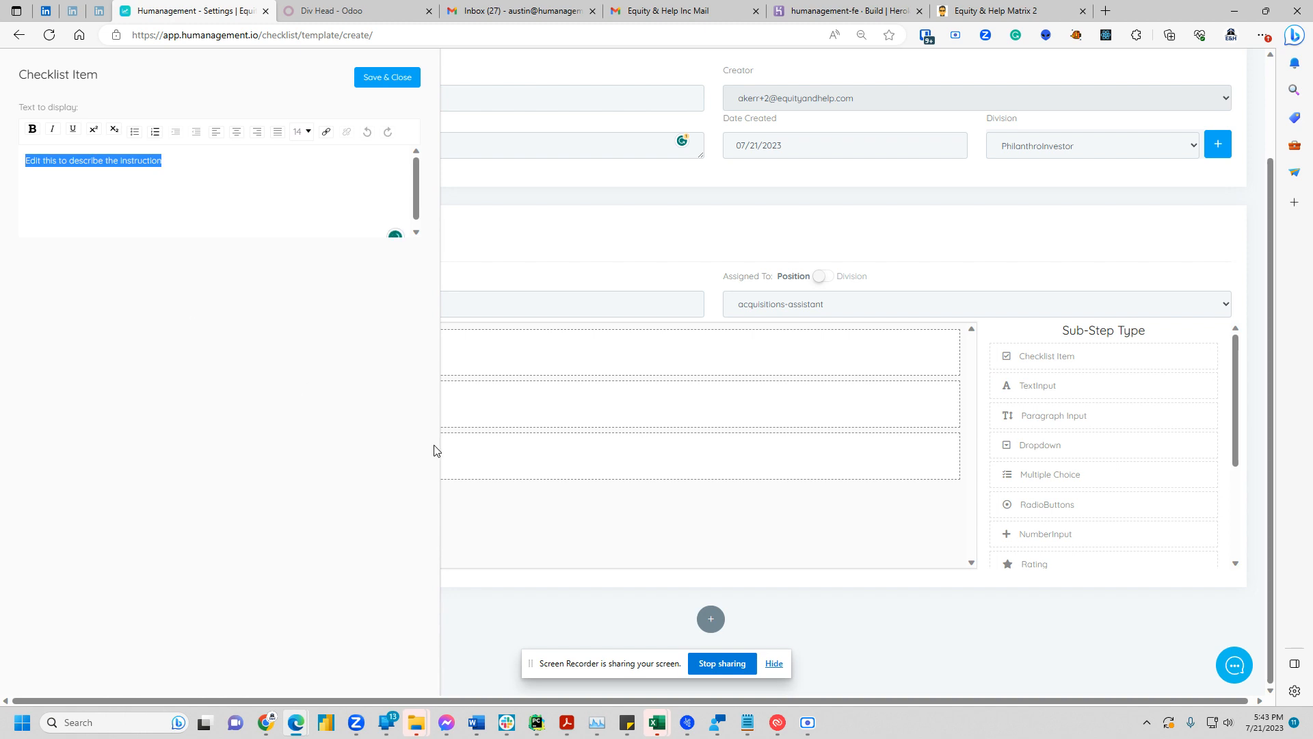
type("Call To Cont")
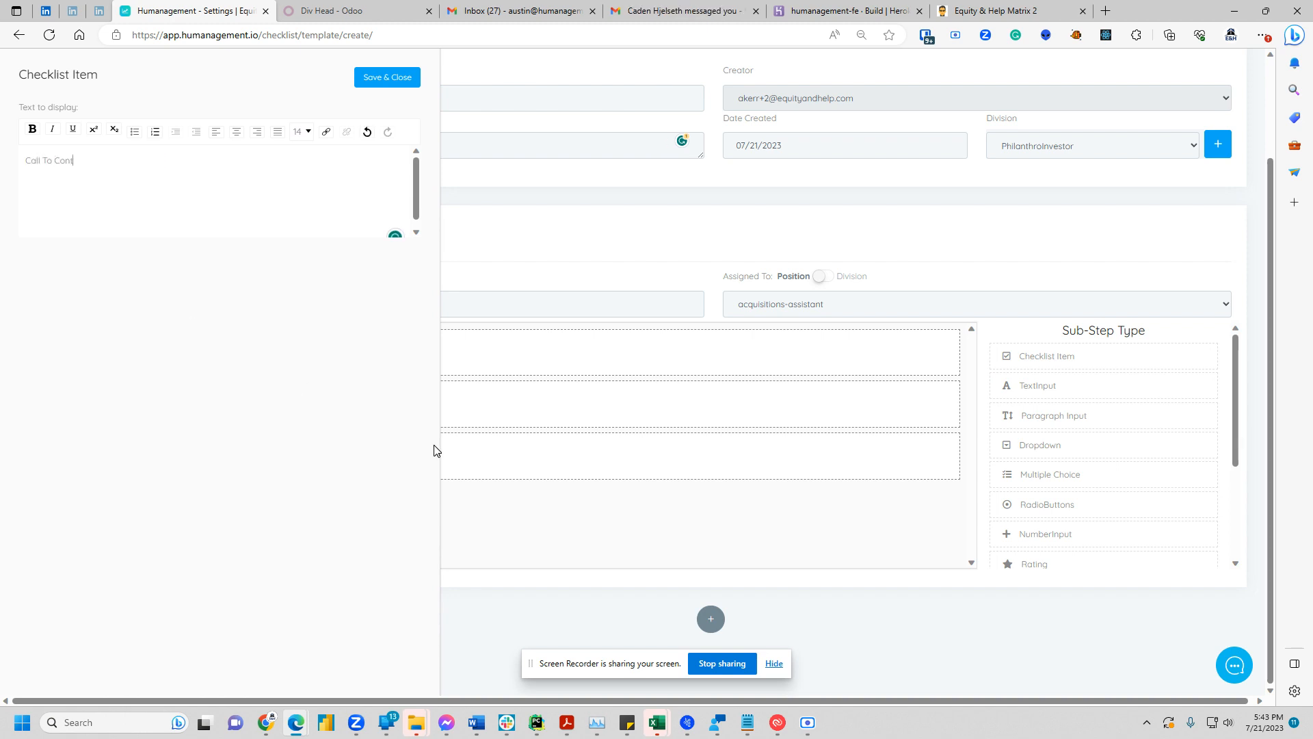
type("ractu")
left_click_drag(99, 161, 78, 166)
key("BackSpace")
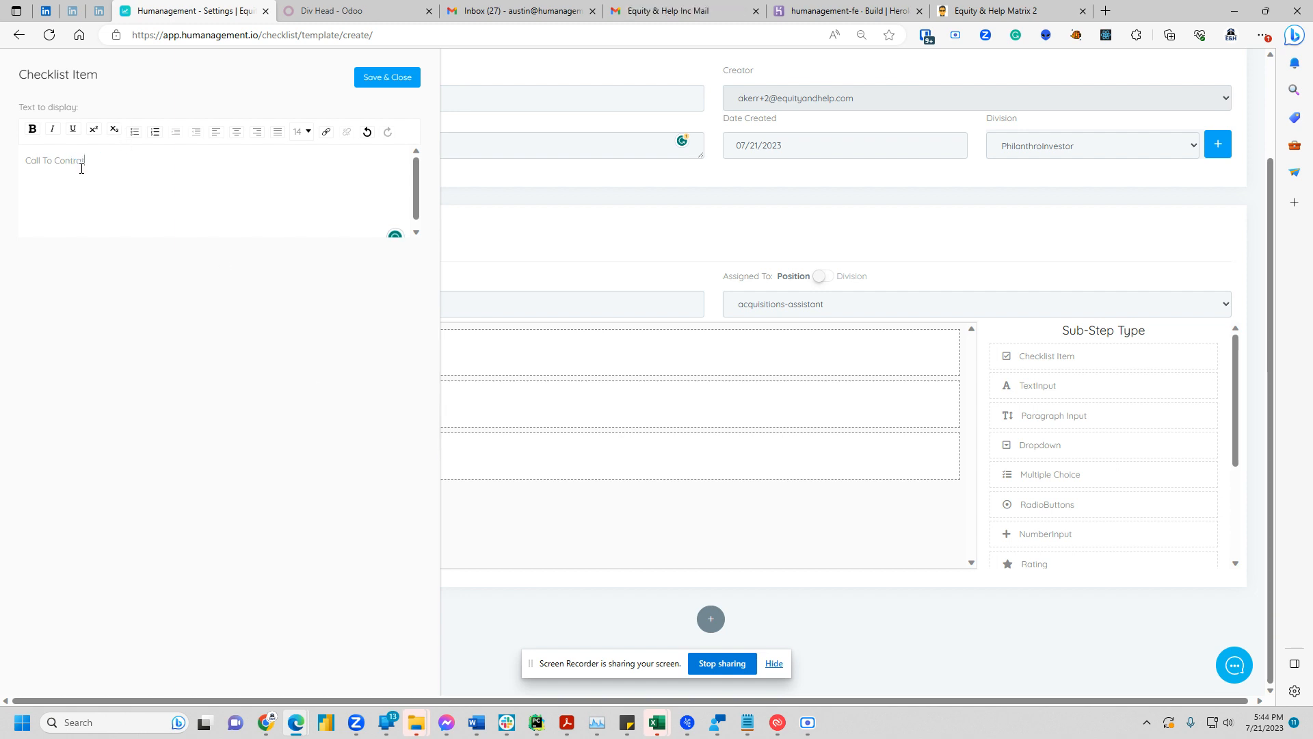
type("tulate")
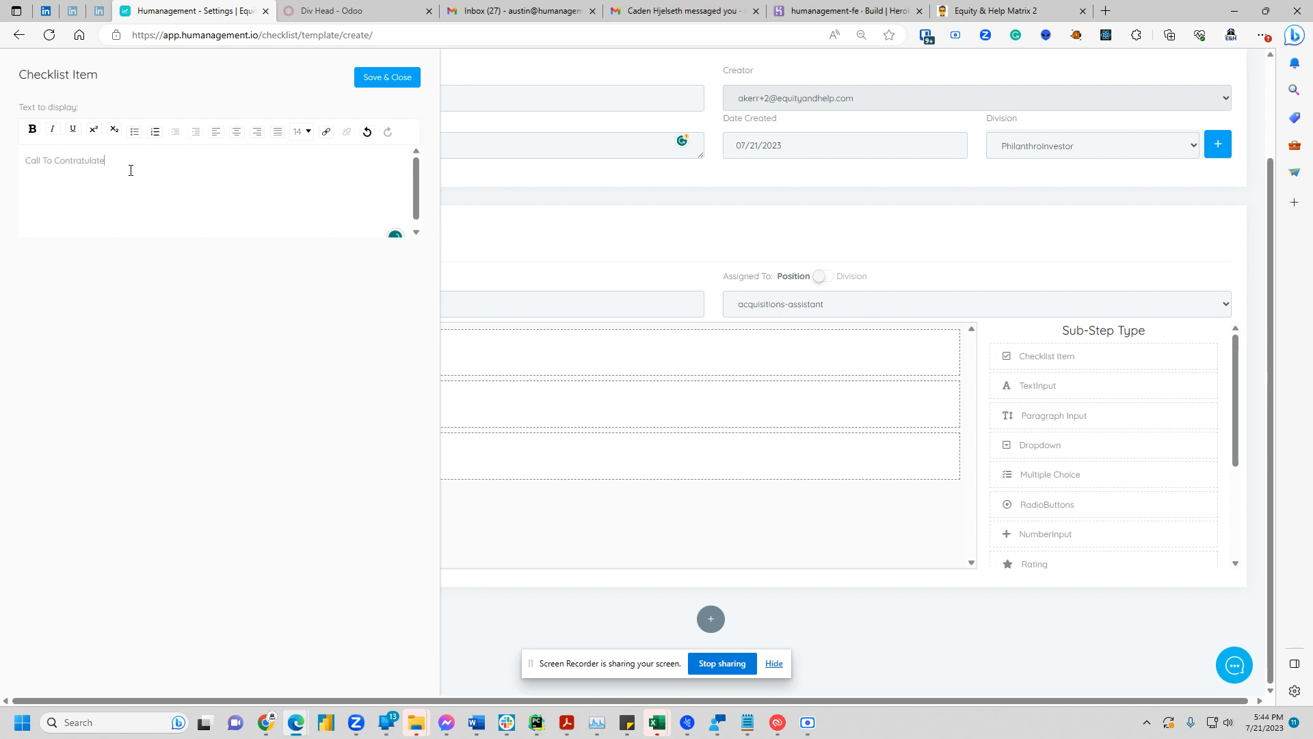
right_click(88, 160)
double_click(80, 162)
type("congratulate")
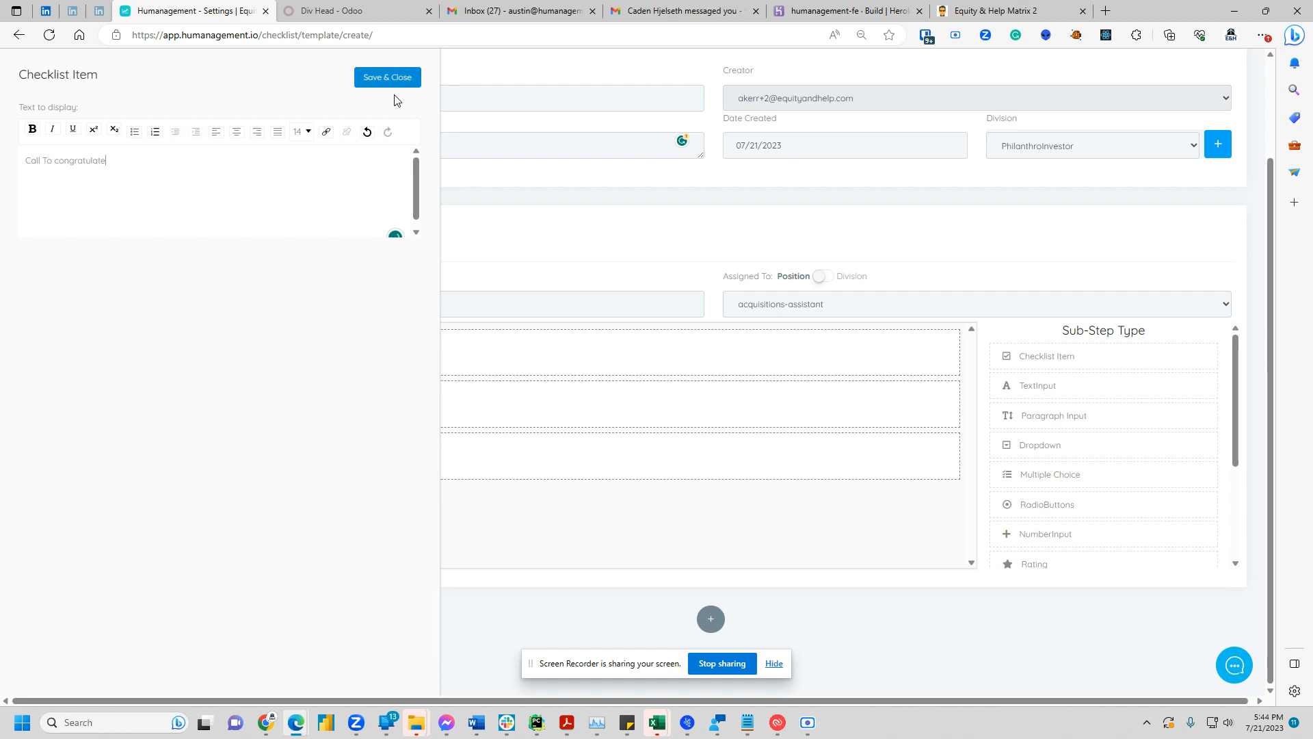
left_click(394, 82)
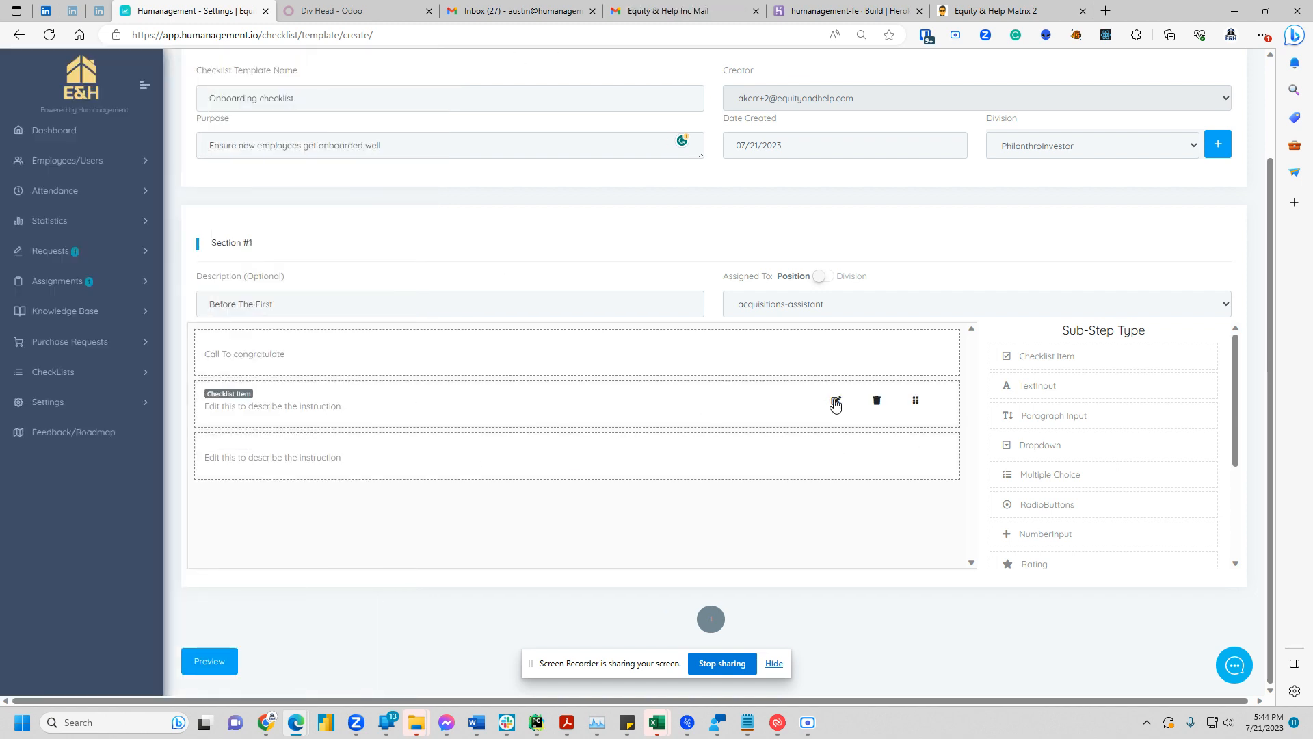
Save the second checklist item with the text "Set up their email" and move the unedited third item above the other two
left_click(835, 401)
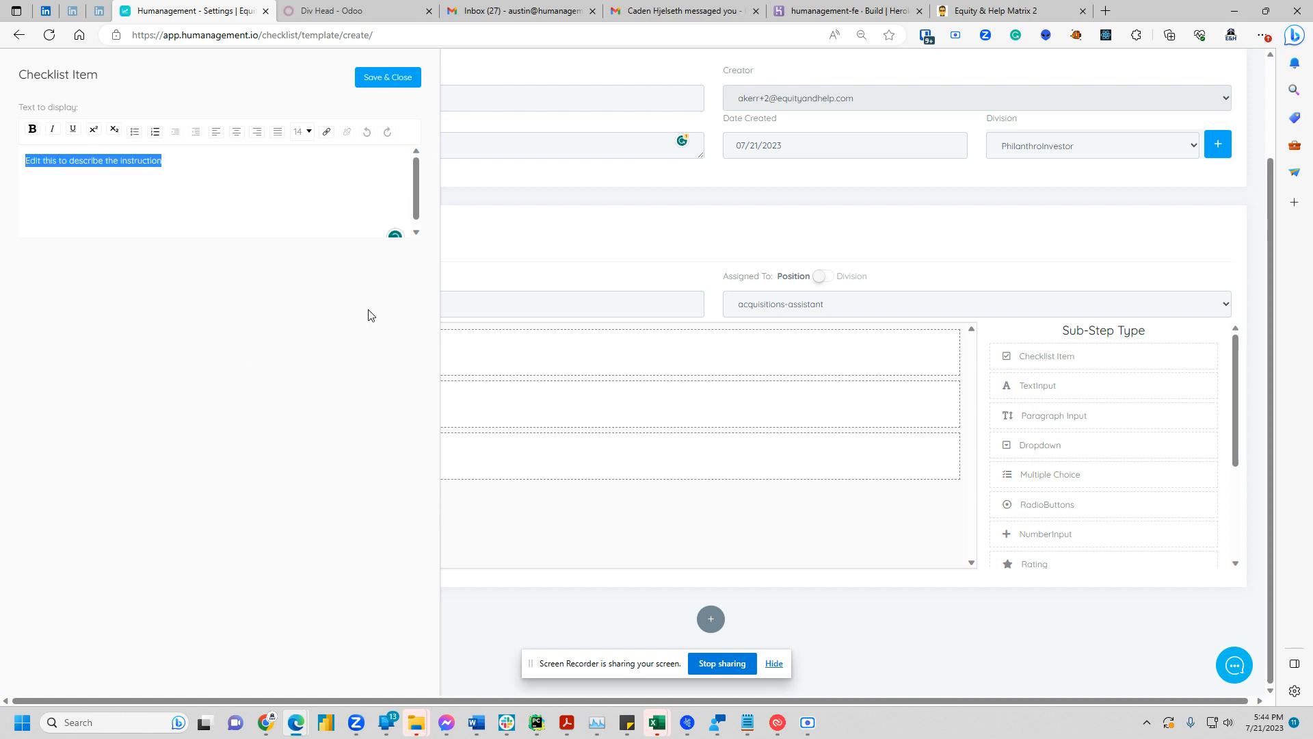
type("S")
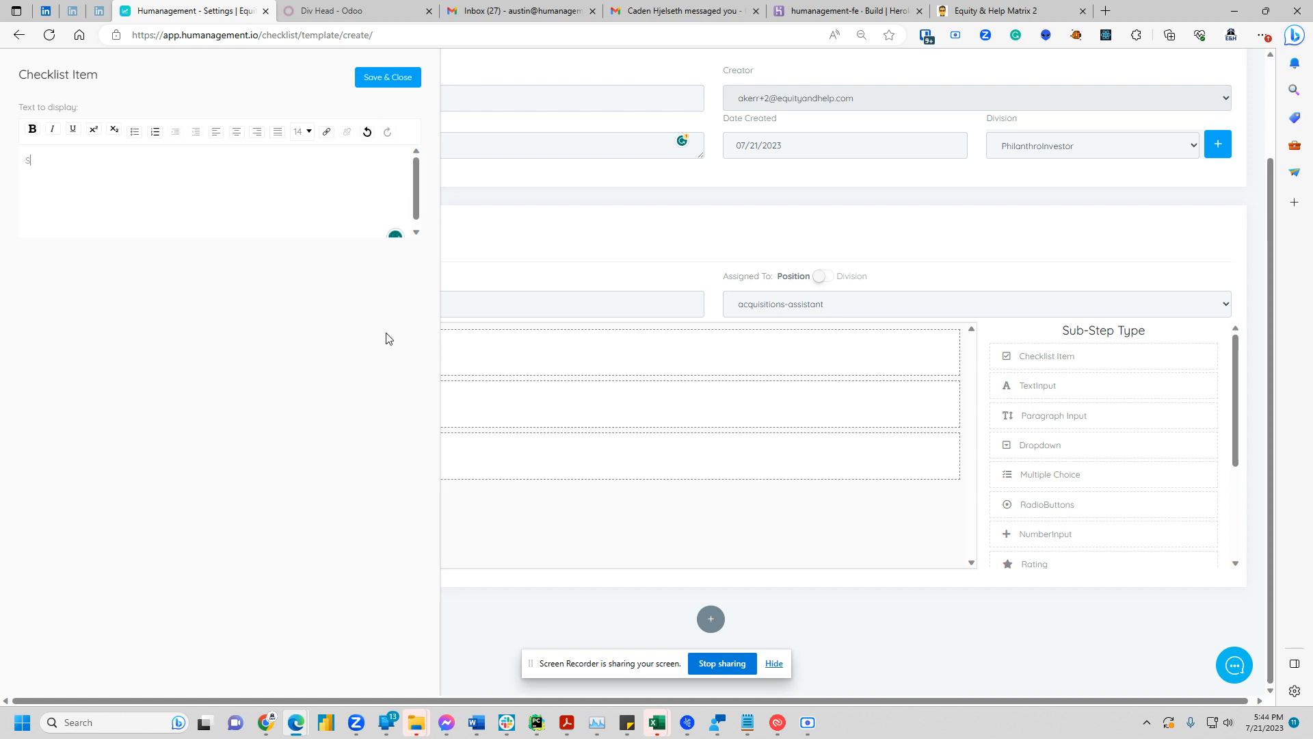
type("et up ")
type("thier emplo")
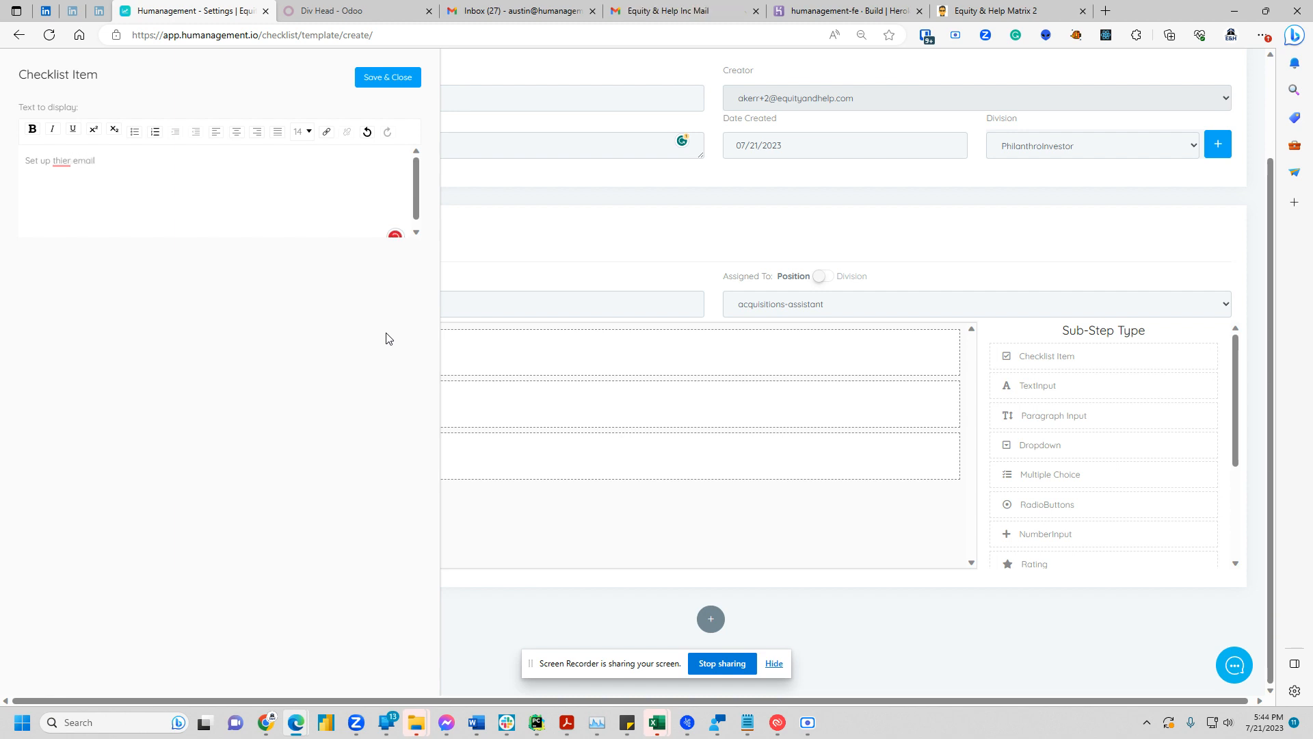
right_click(57, 166)
left_click(51, 186)
left_click(52, 186)
left_click(393, 86)
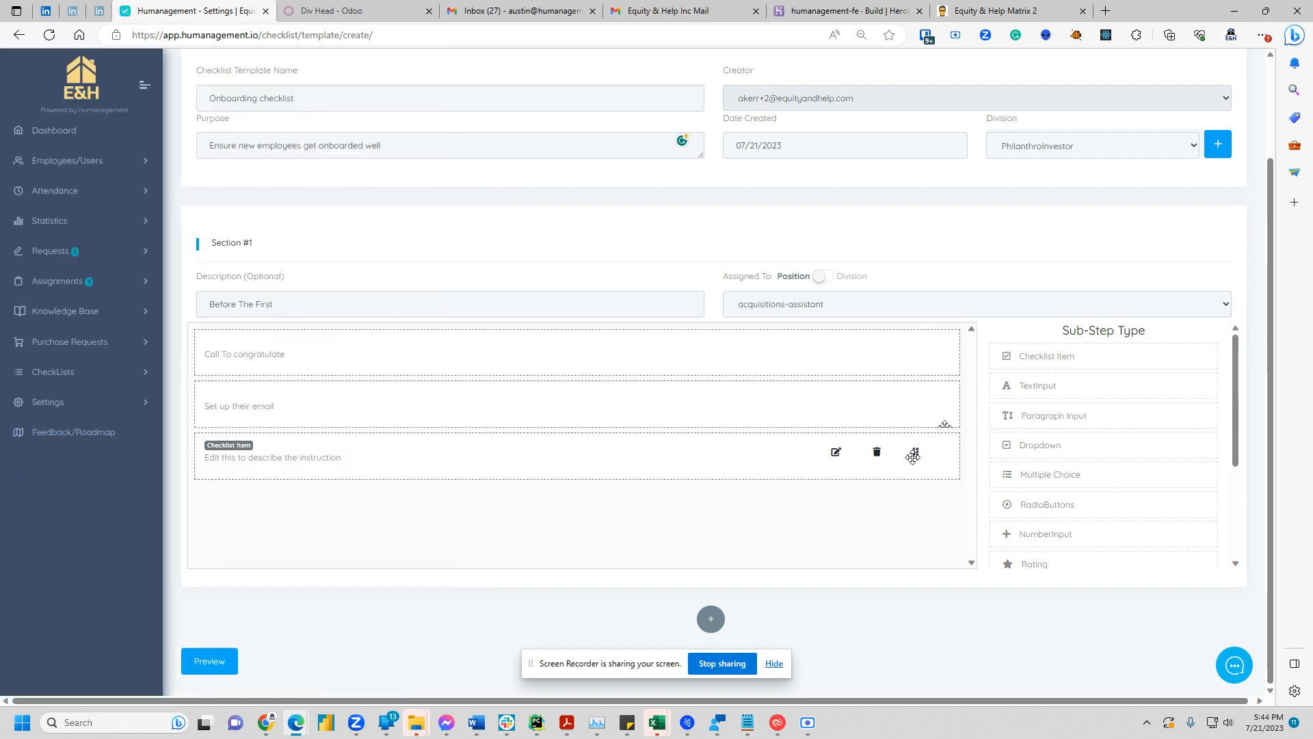
left_click_drag(915, 451, 855, 346)
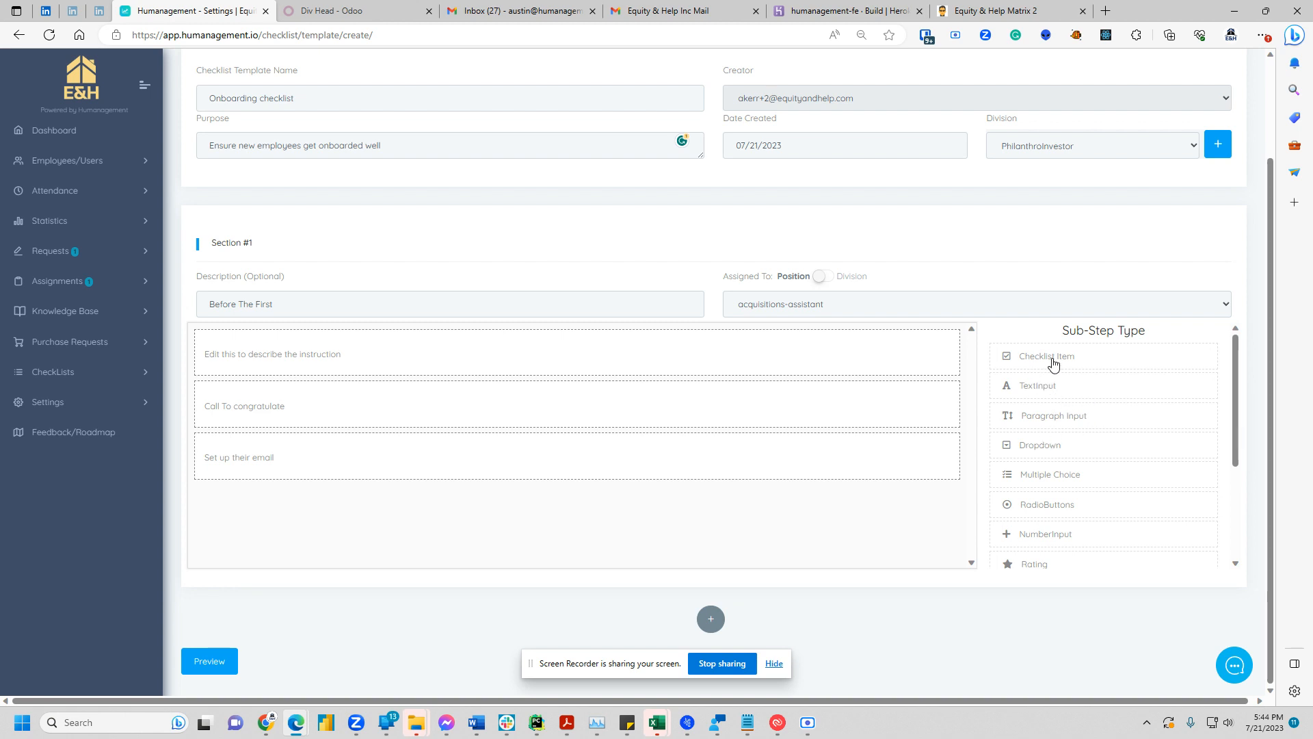
Add a TextInput sub-step to Section #1 and save its display label as "What is the new employee email?"
left_click(1055, 386)
scroll(367, 534, "down", 1)
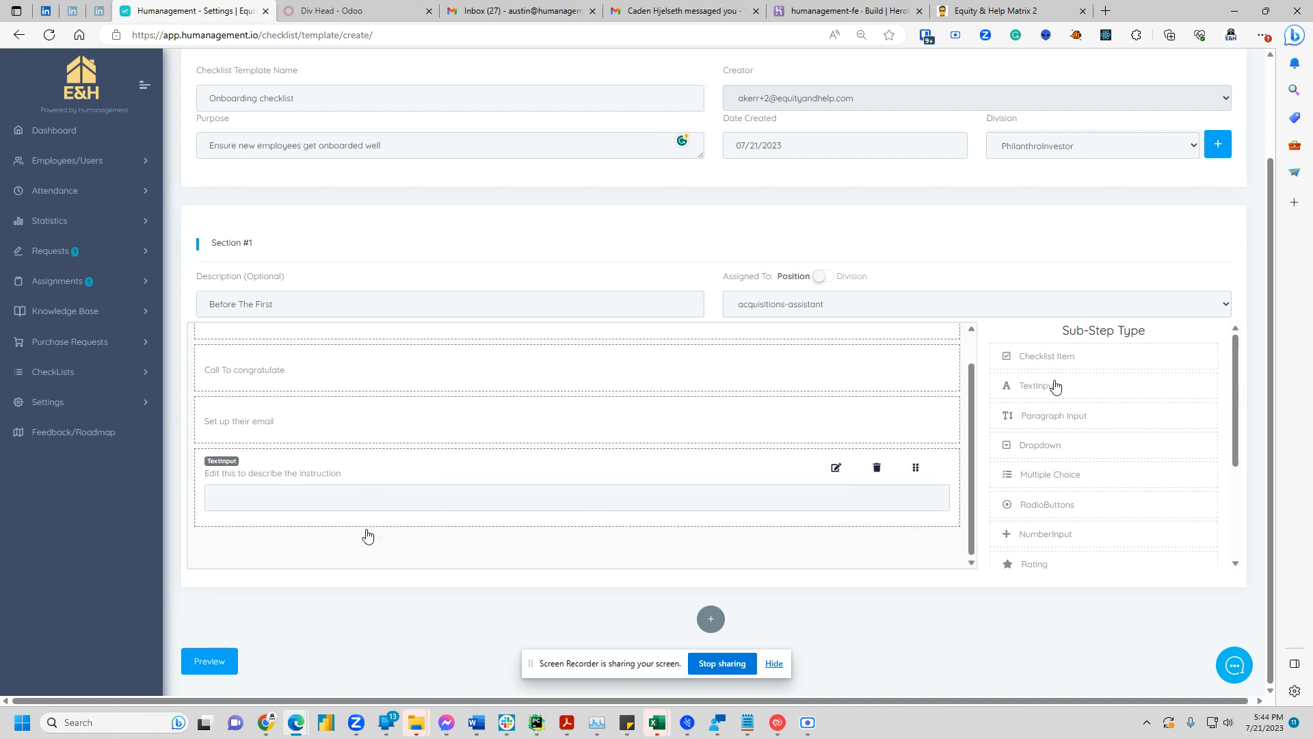
left_click(835, 466)
left_click_drag(164, 206, 4, 201)
type("What ")
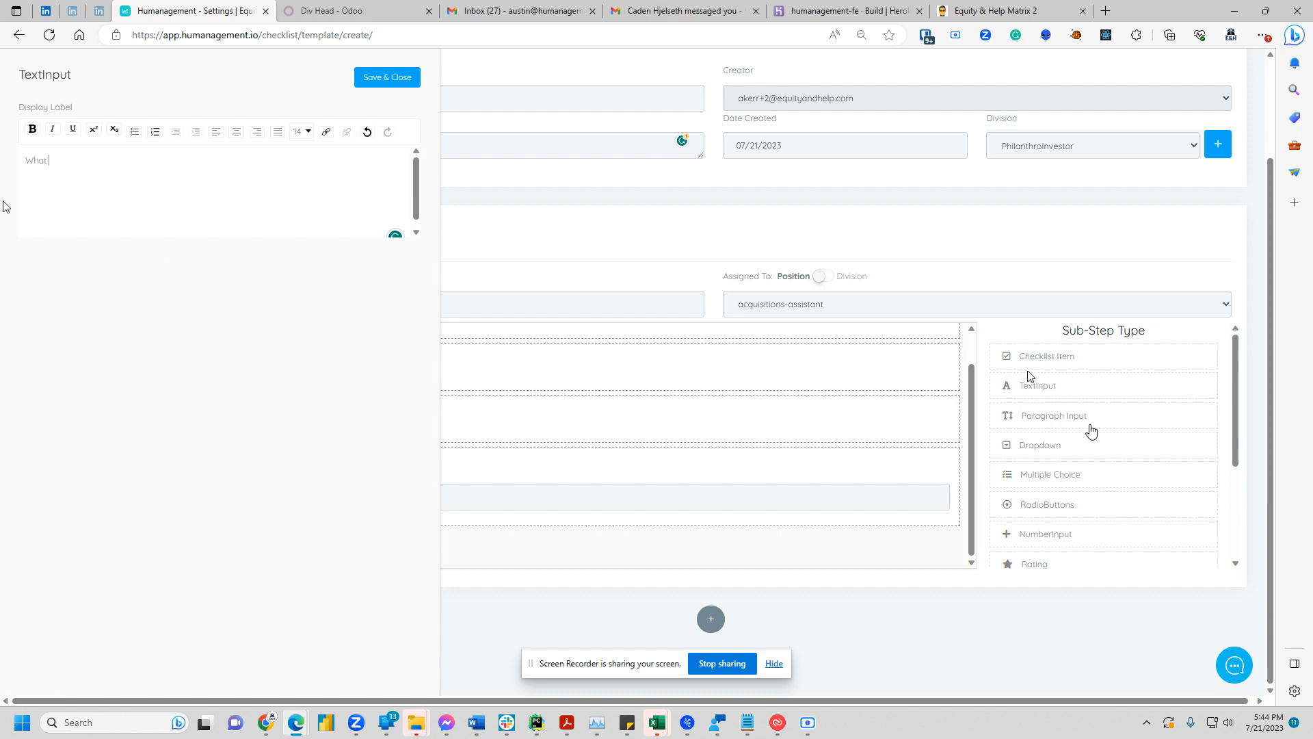
type("is the new employee emial")
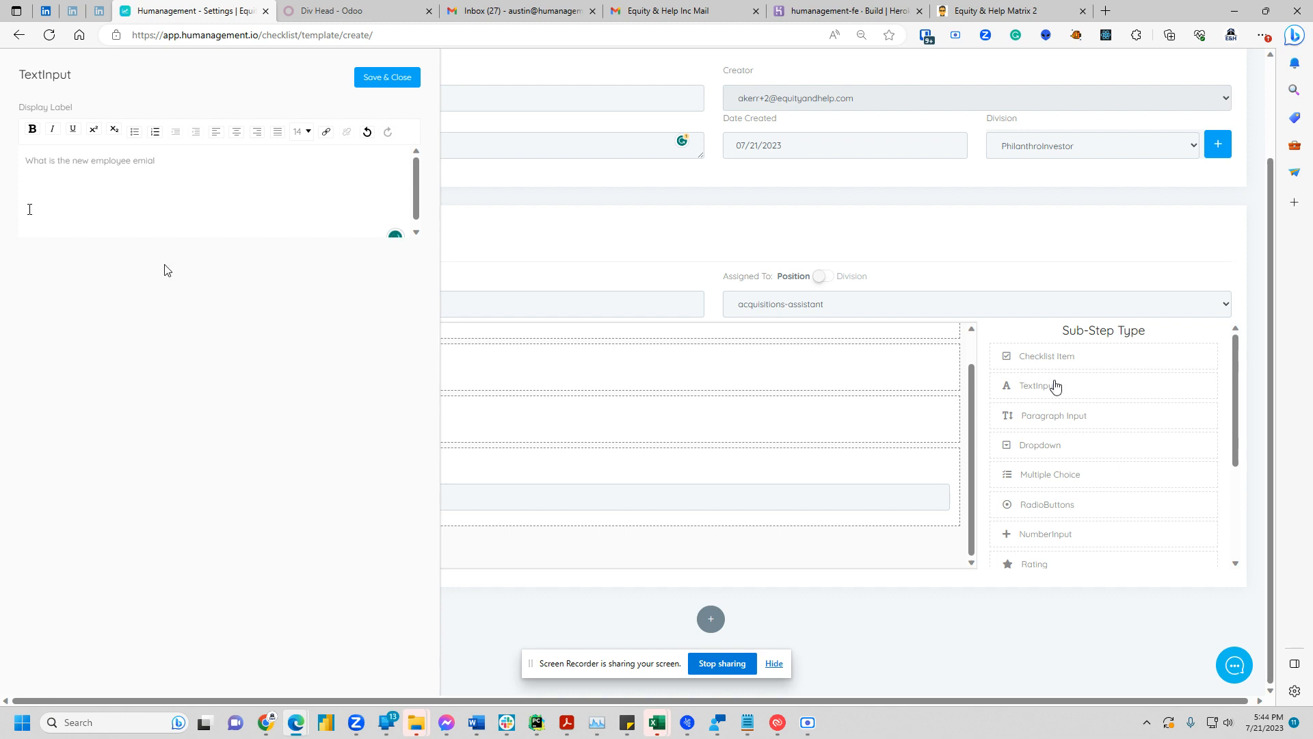
key("BackSpace")
key("BackSpace")
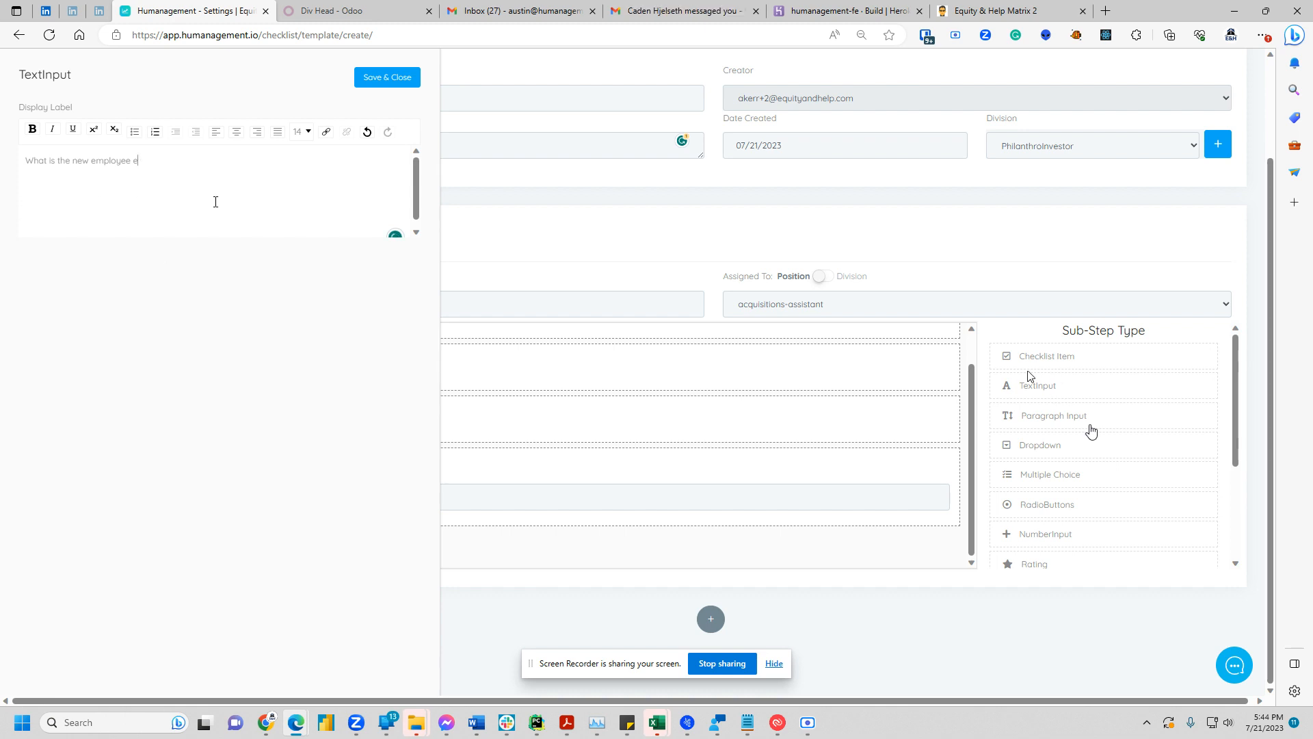
type("il?")
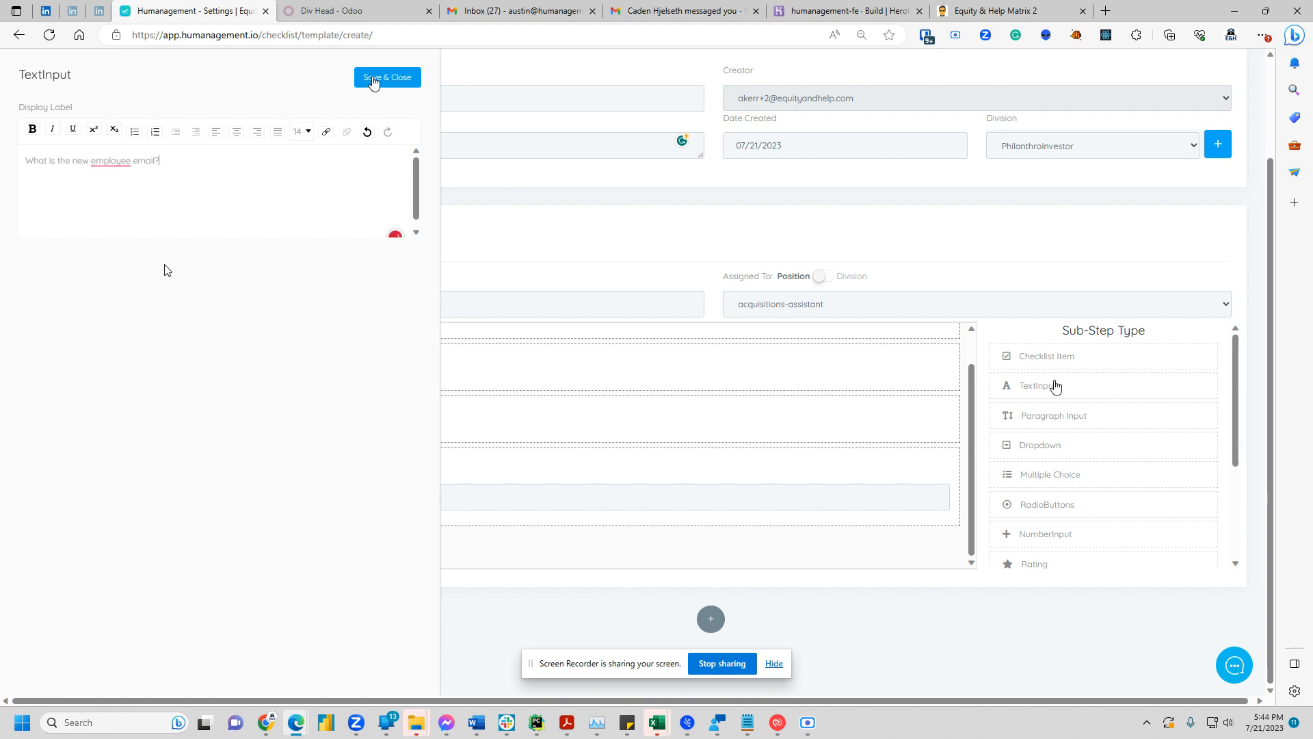
left_click(373, 79)
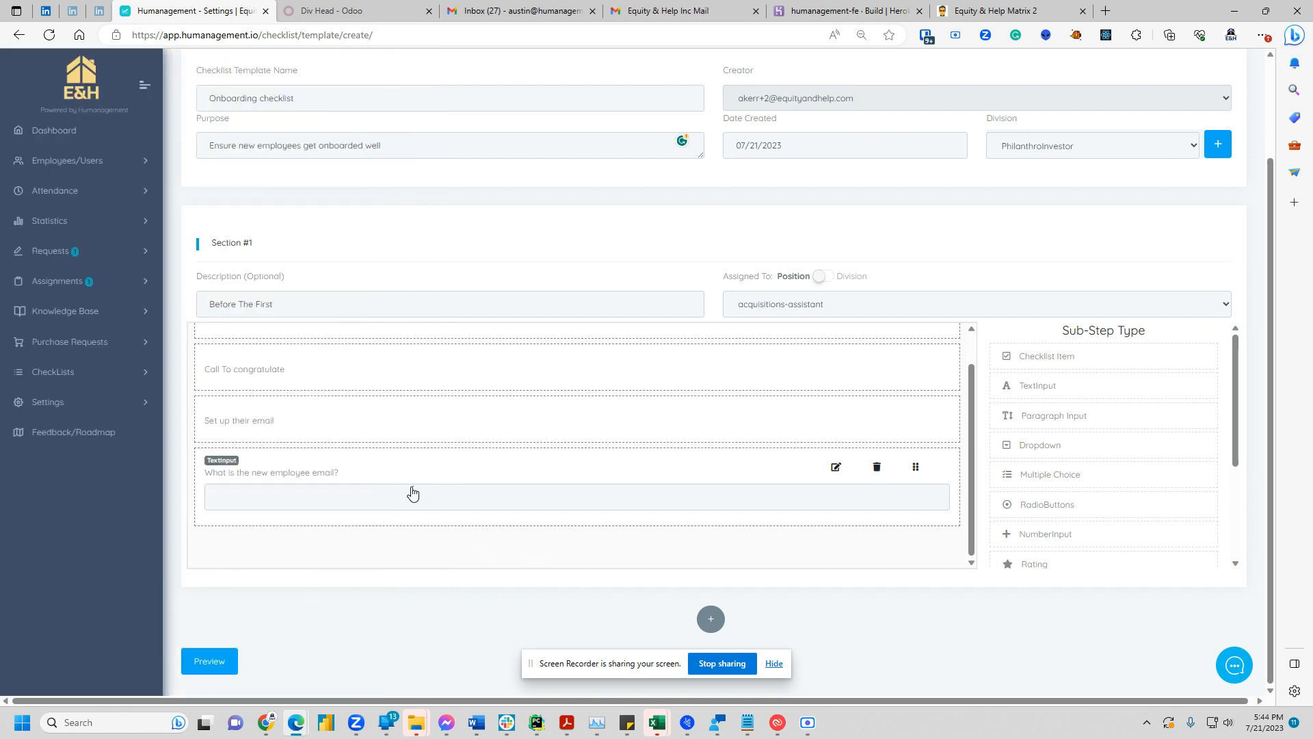
Correct the TextInput sub-step's display label to "What is the new employee's email?" and save it
left_click(836, 466)
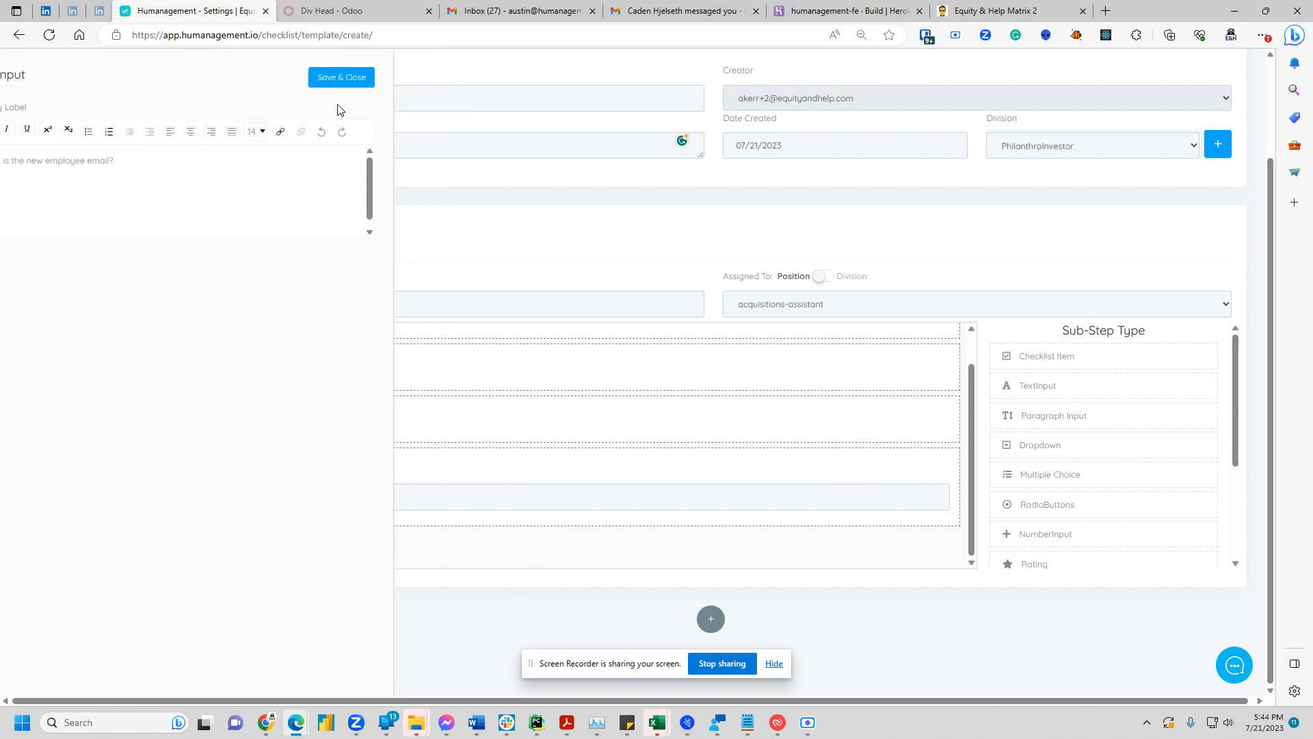
type("'s")
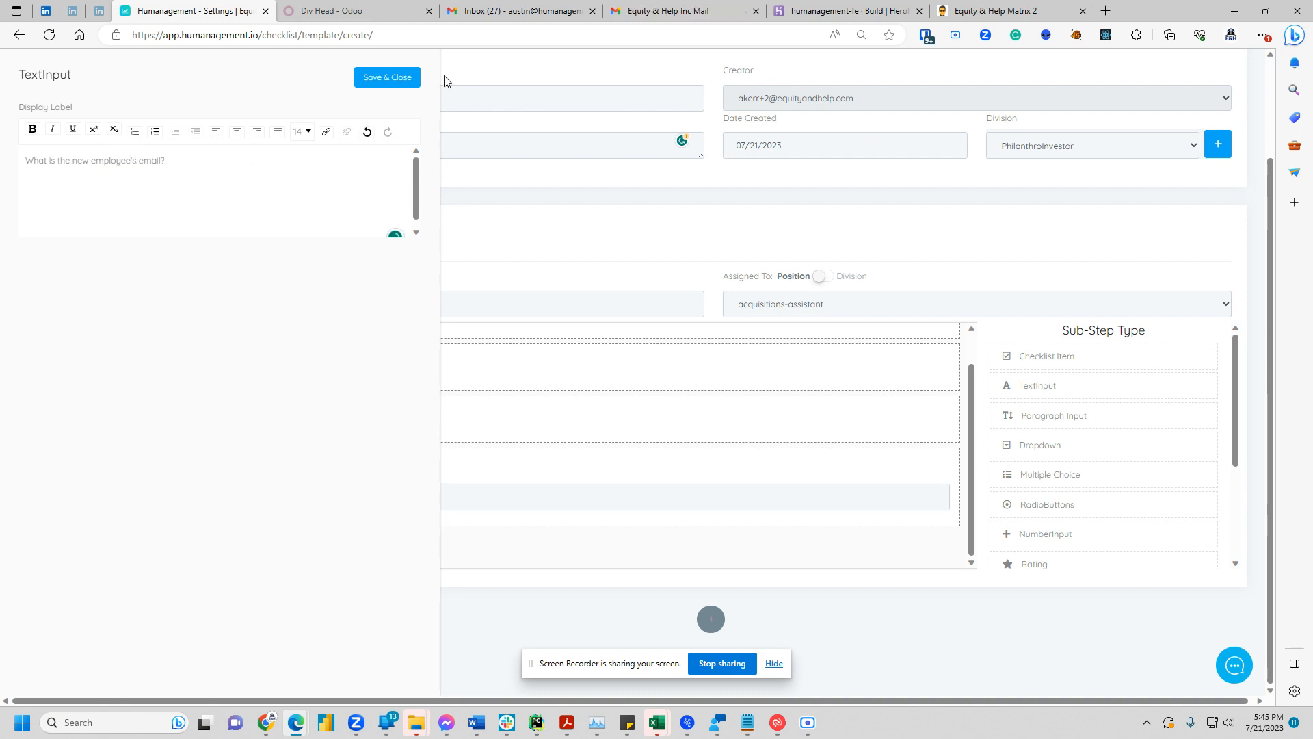
left_click(387, 77)
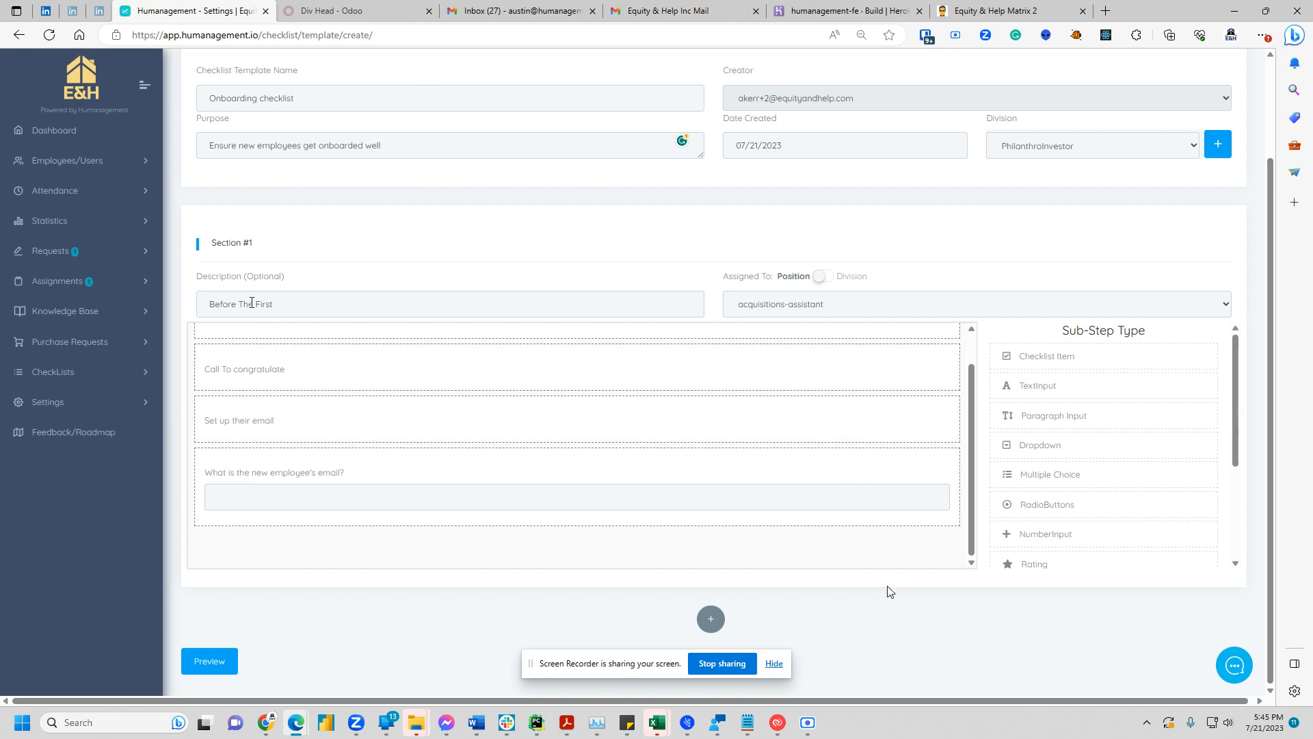
Assign Section #1 to the it-manager position
left_click(820, 307)
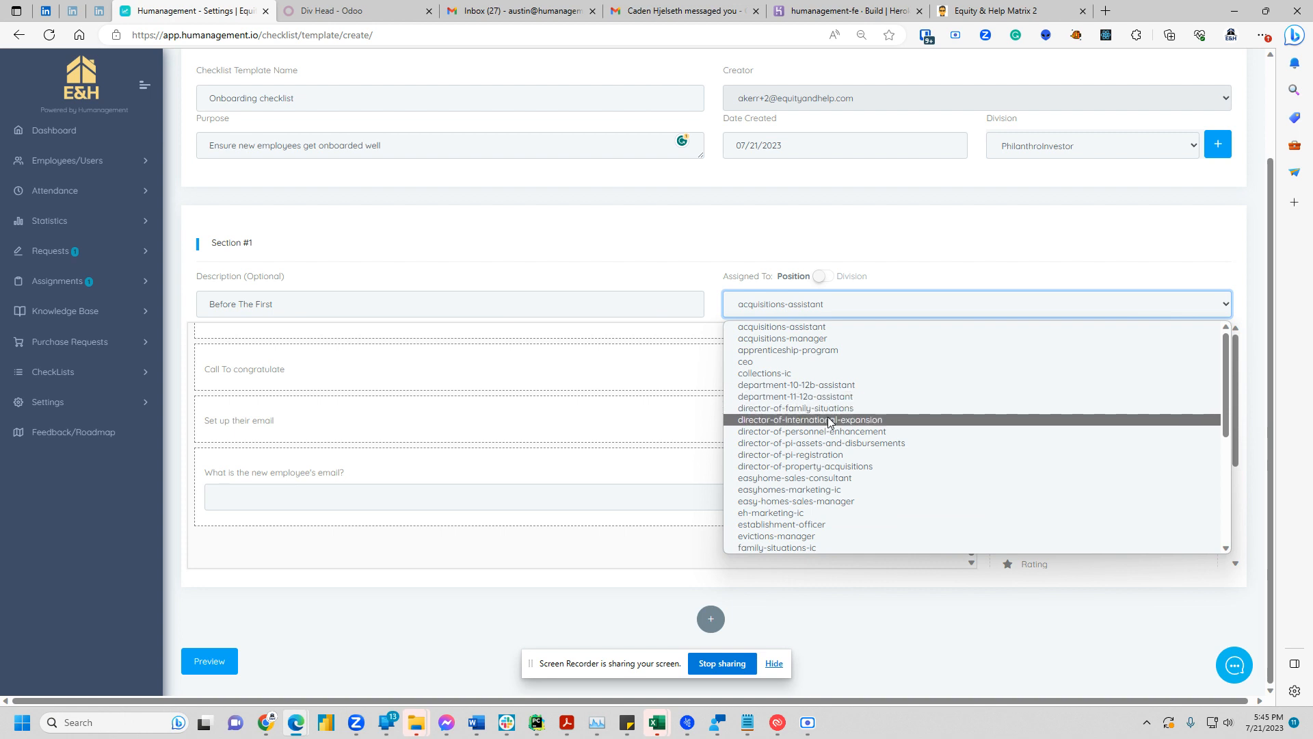
scroll(832, 469, "down", 6)
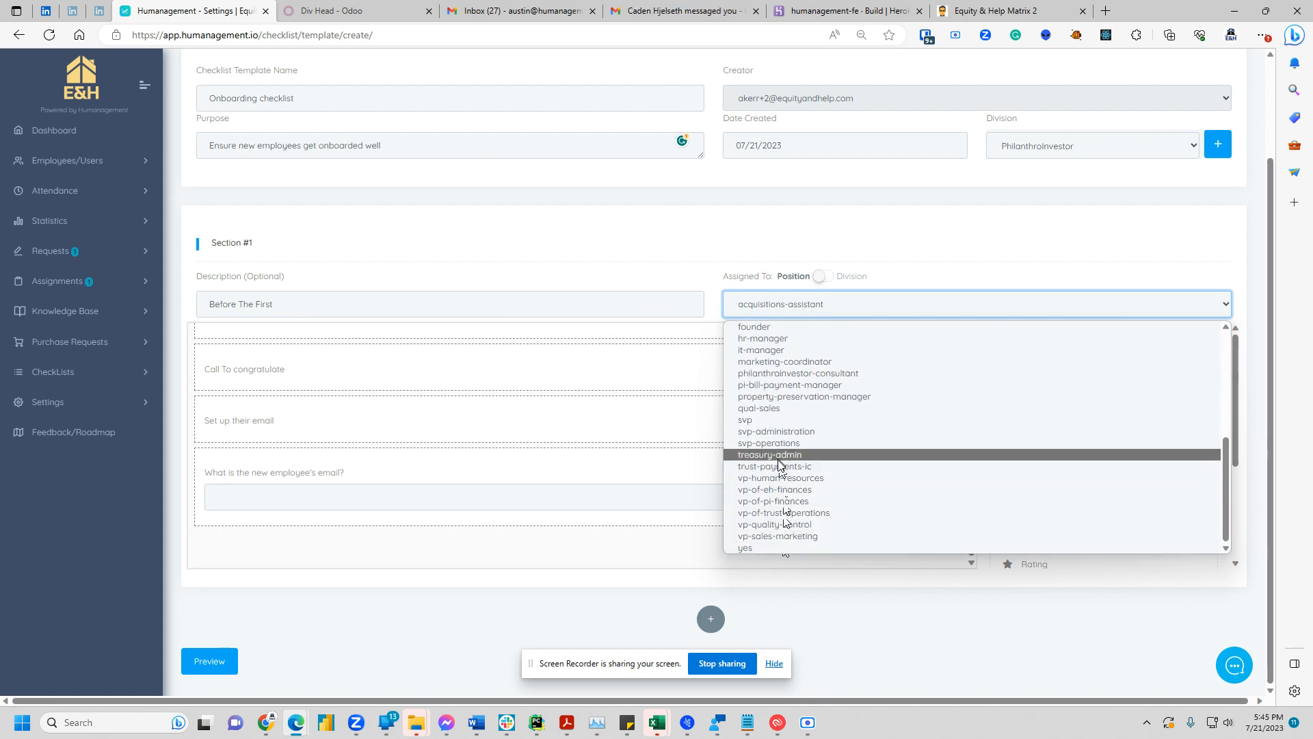
left_click(773, 349)
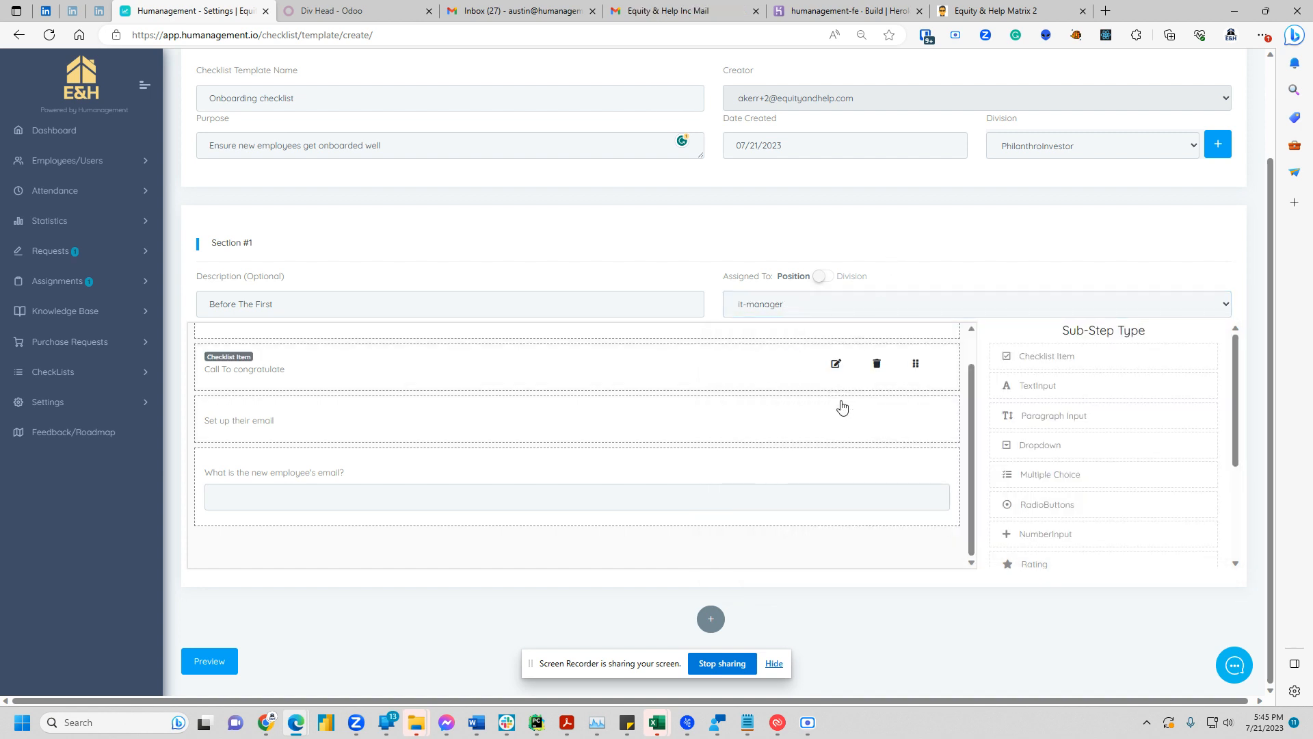
Switch the Section #1 assignment from position to division and choose Division 1 - HR
left_click(822, 276)
left_click(788, 309)
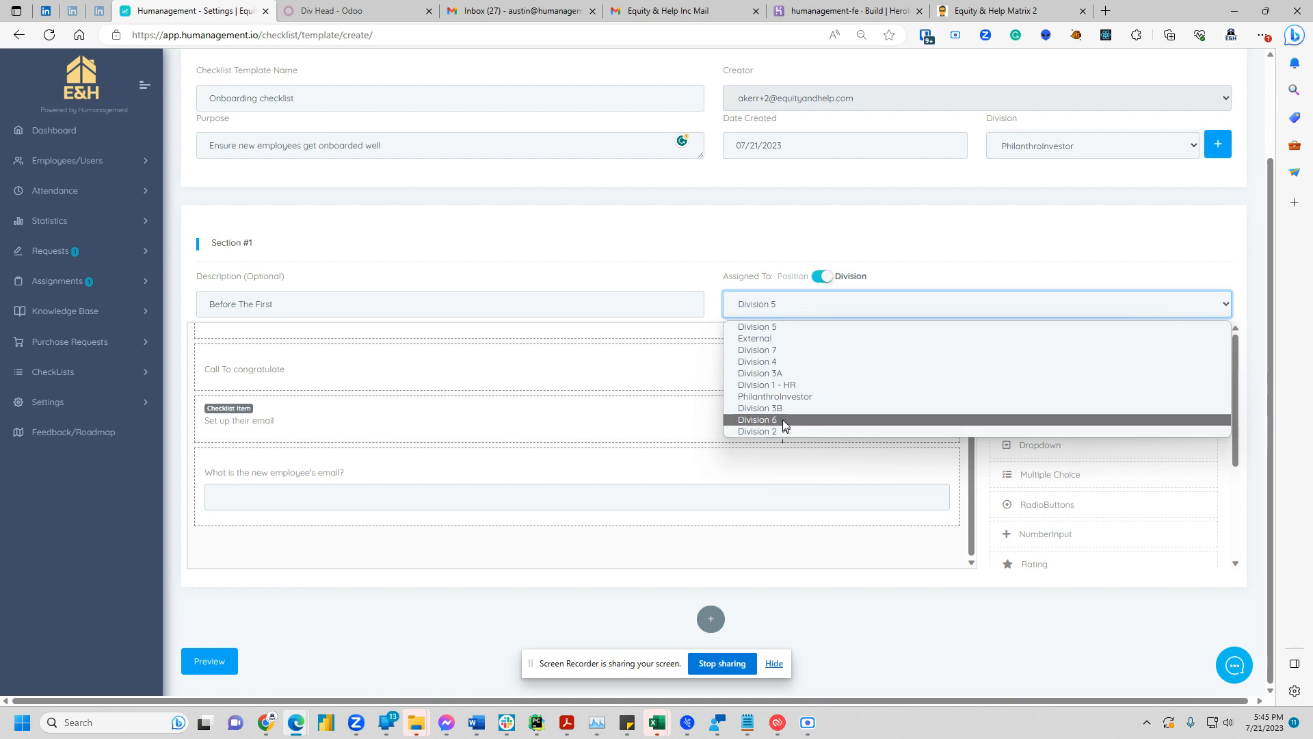
left_click(777, 385)
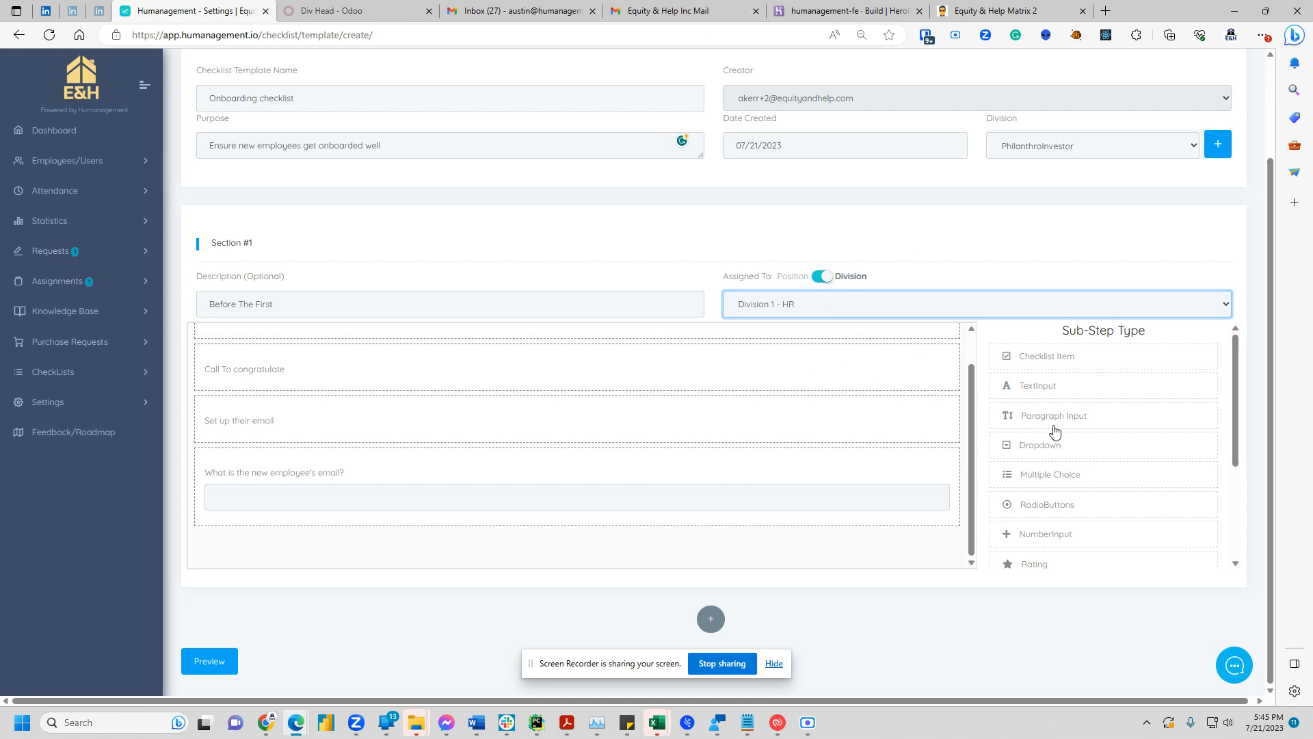
Add a Dropdown and a Multiple Choice sub-step to Section #1, then check the Multiple Choice option fields and save them unedited
left_click(1050, 476)
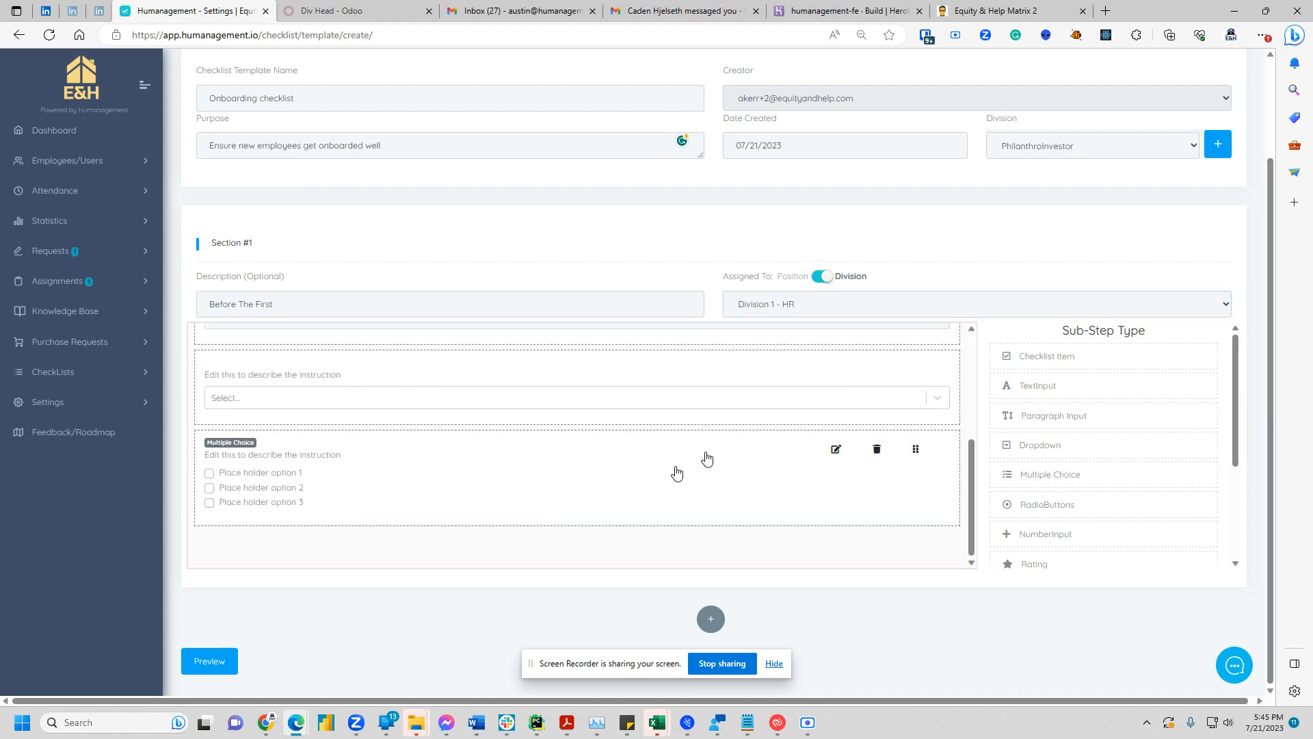
left_click(836, 449)
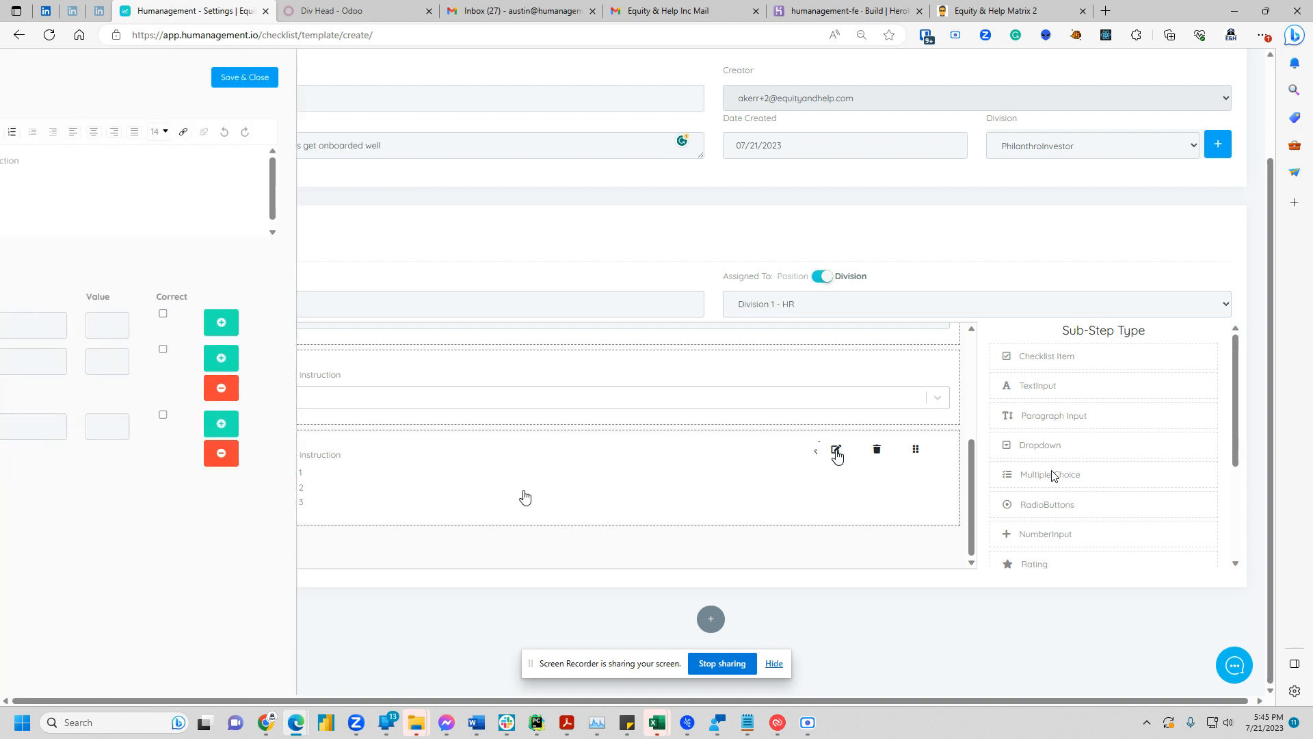
left_click(130, 423)
left_click(131, 363)
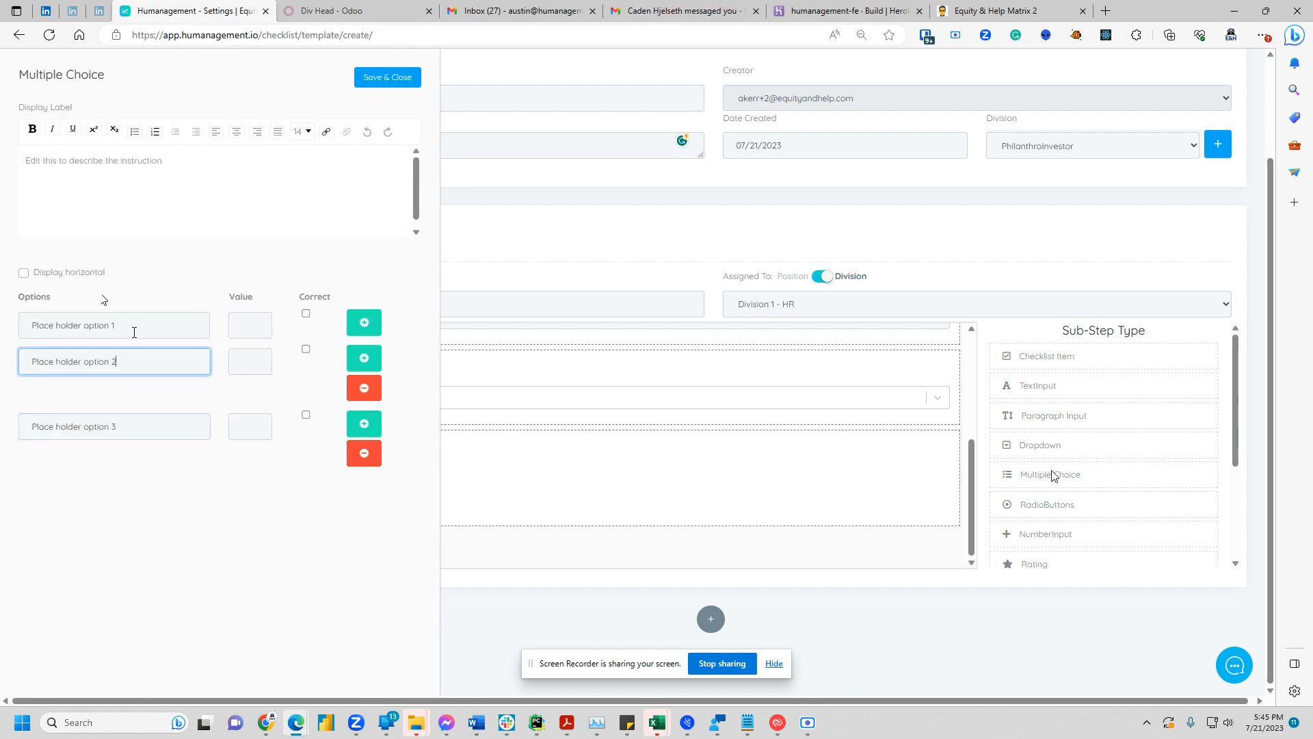
left_click(132, 329)
left_click(384, 81)
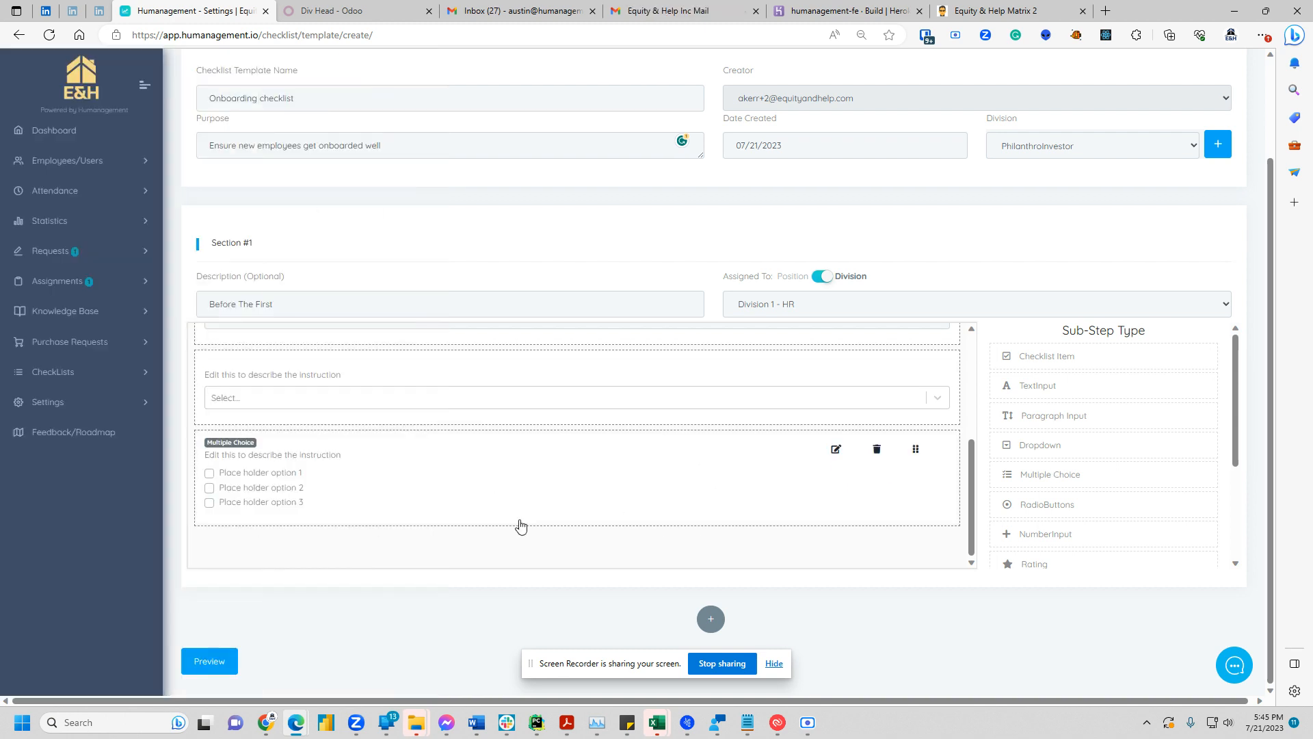
Remove the third placeholder option from the Multiple Choice sub-step and save it
left_click(840, 451)
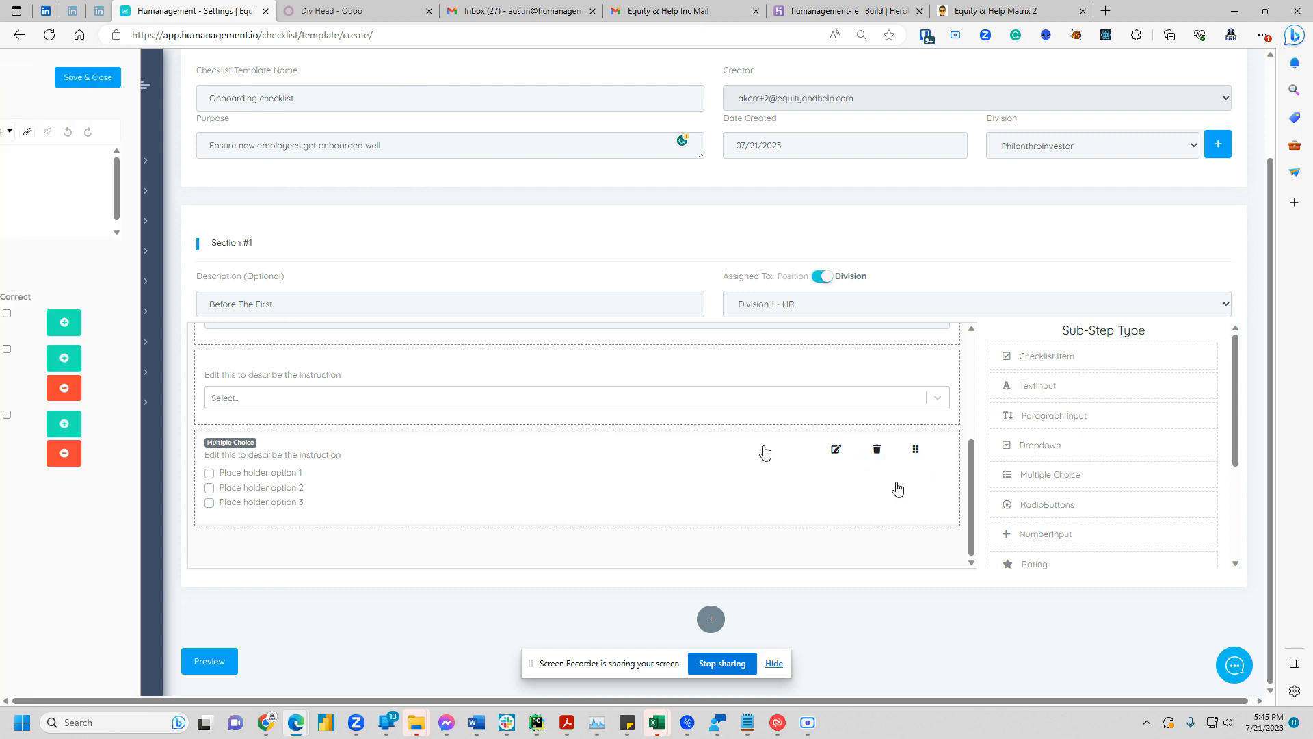
left_click(363, 453)
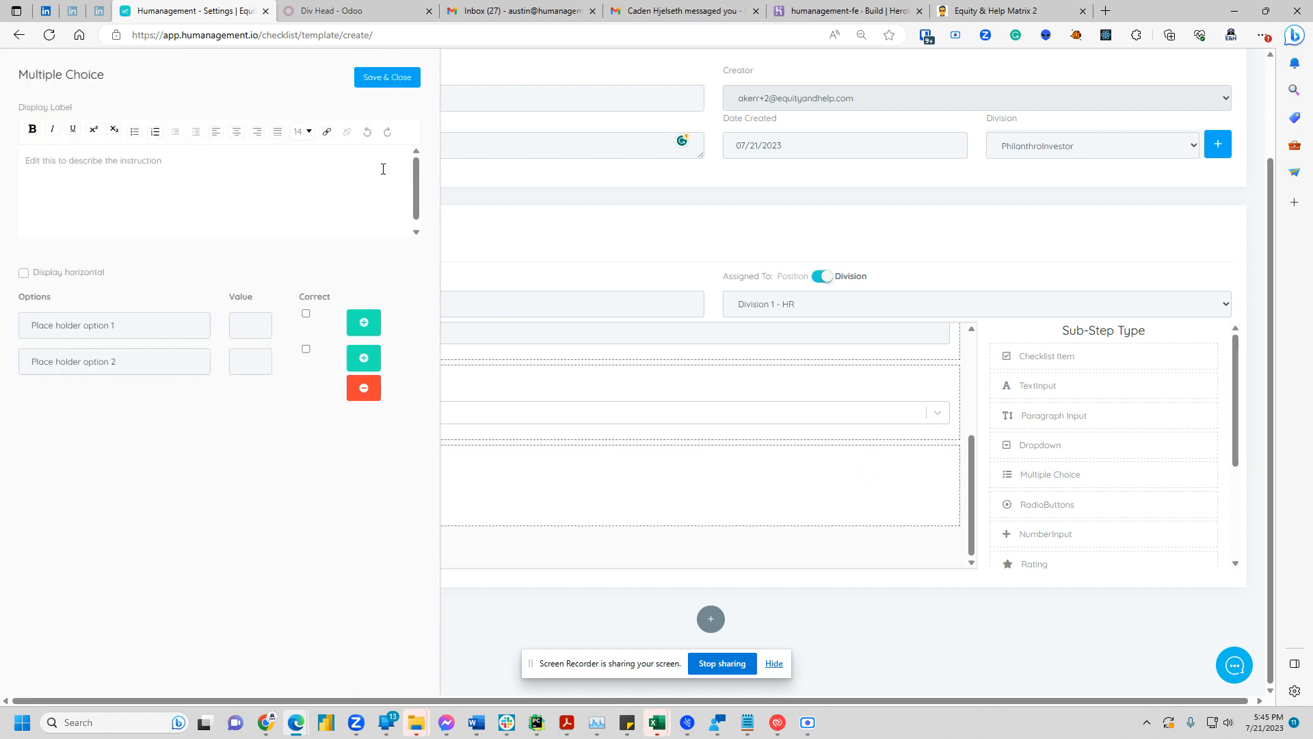
left_click(387, 77)
scroll(1084, 523, "down", 1)
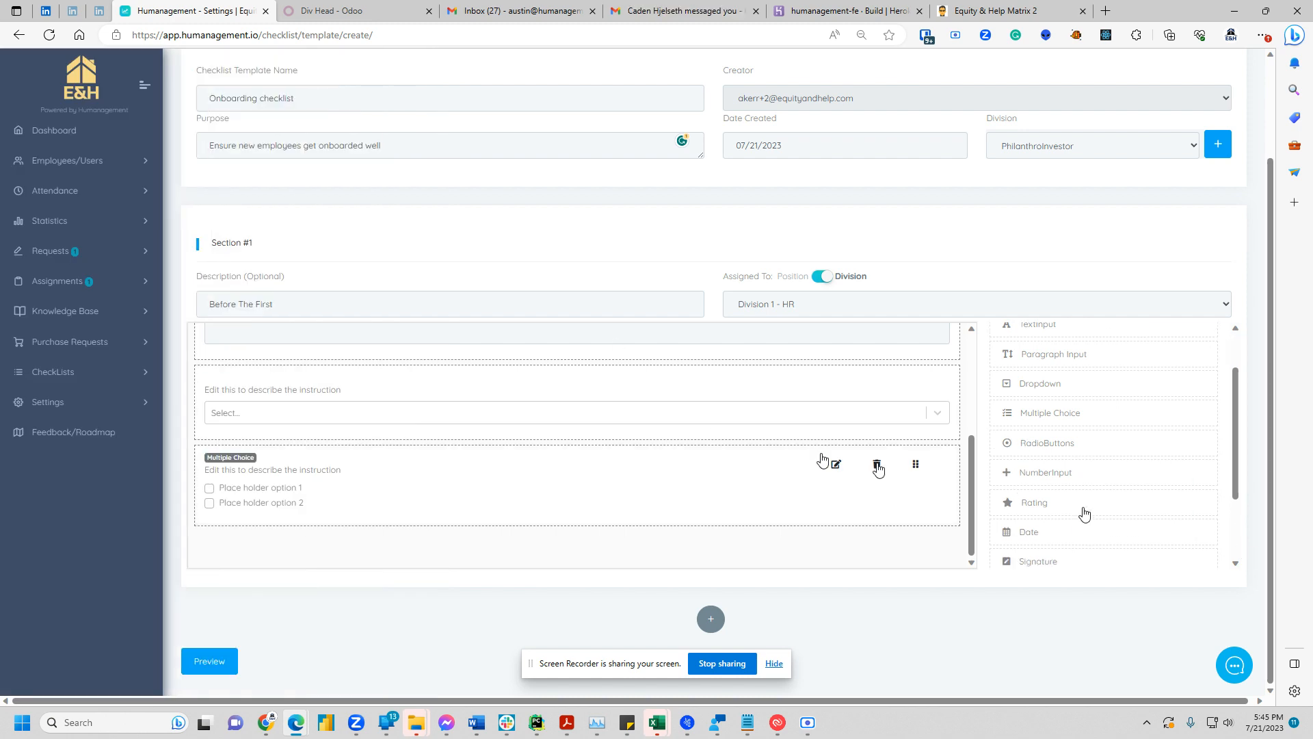
scroll(1062, 545, "down", 2)
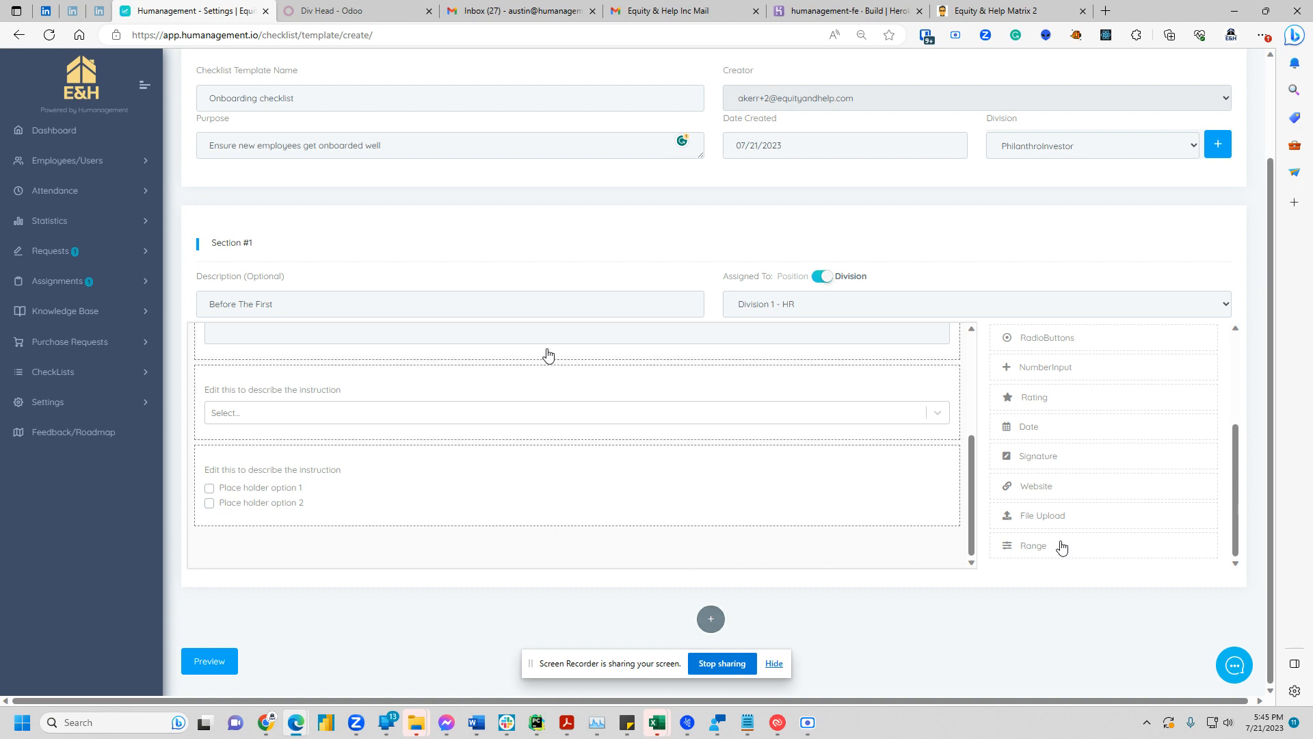
scroll(718, 537, "up", 5)
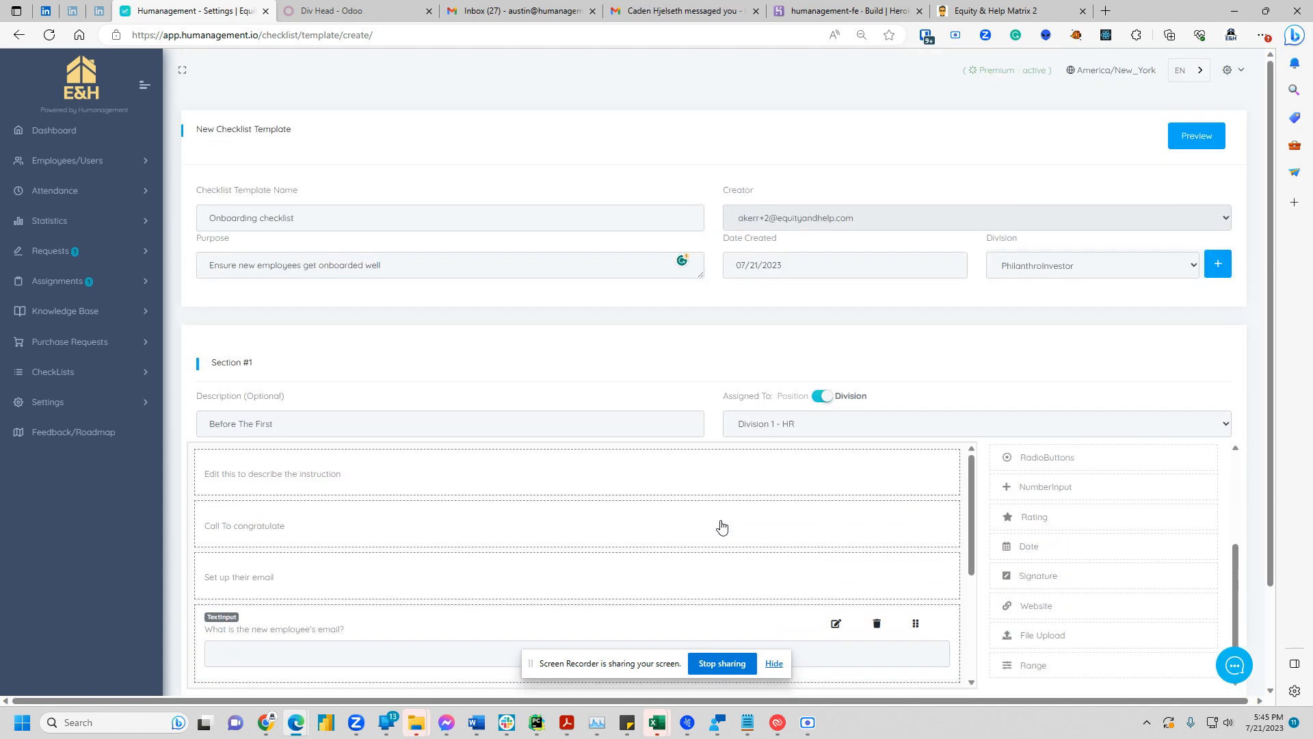
left_click(779, 422)
left_click(768, 428)
scroll(503, 380, "down", 2)
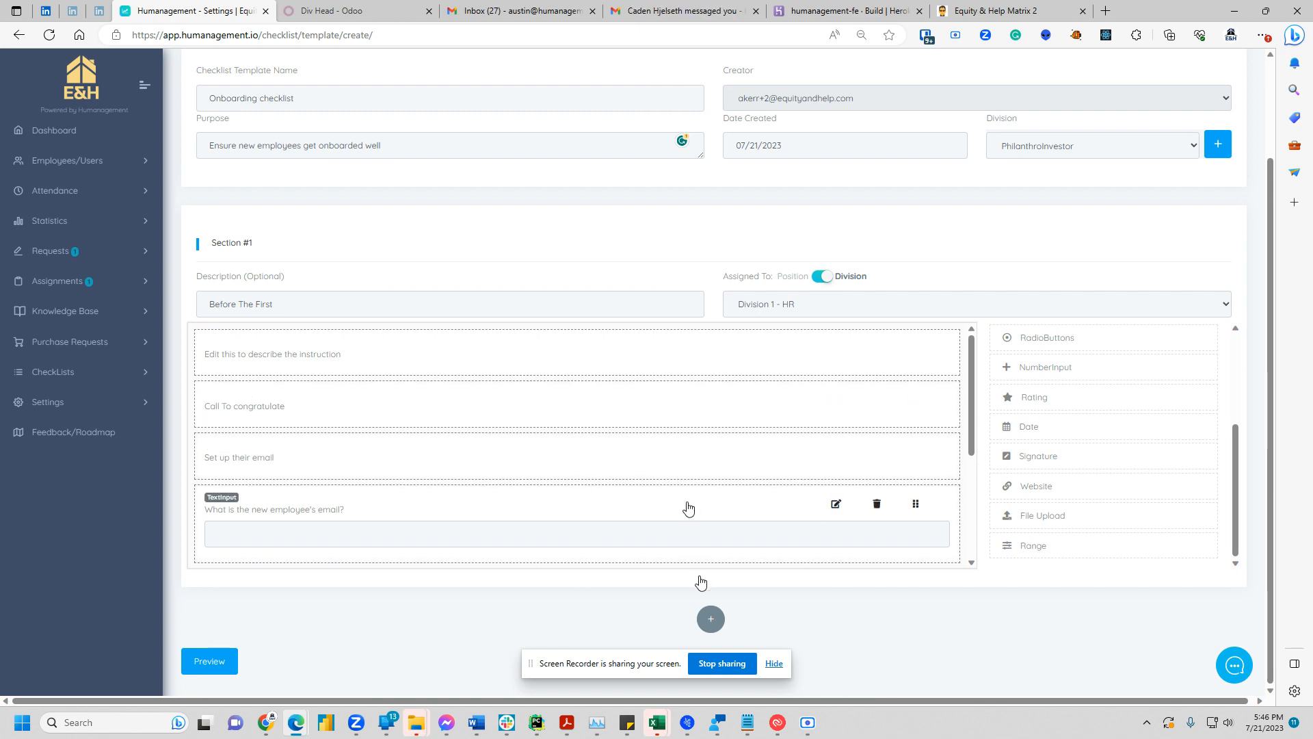
Add Section #2 to the template and assign it to the director-of-personnel-enhancement position
left_click(709, 618)
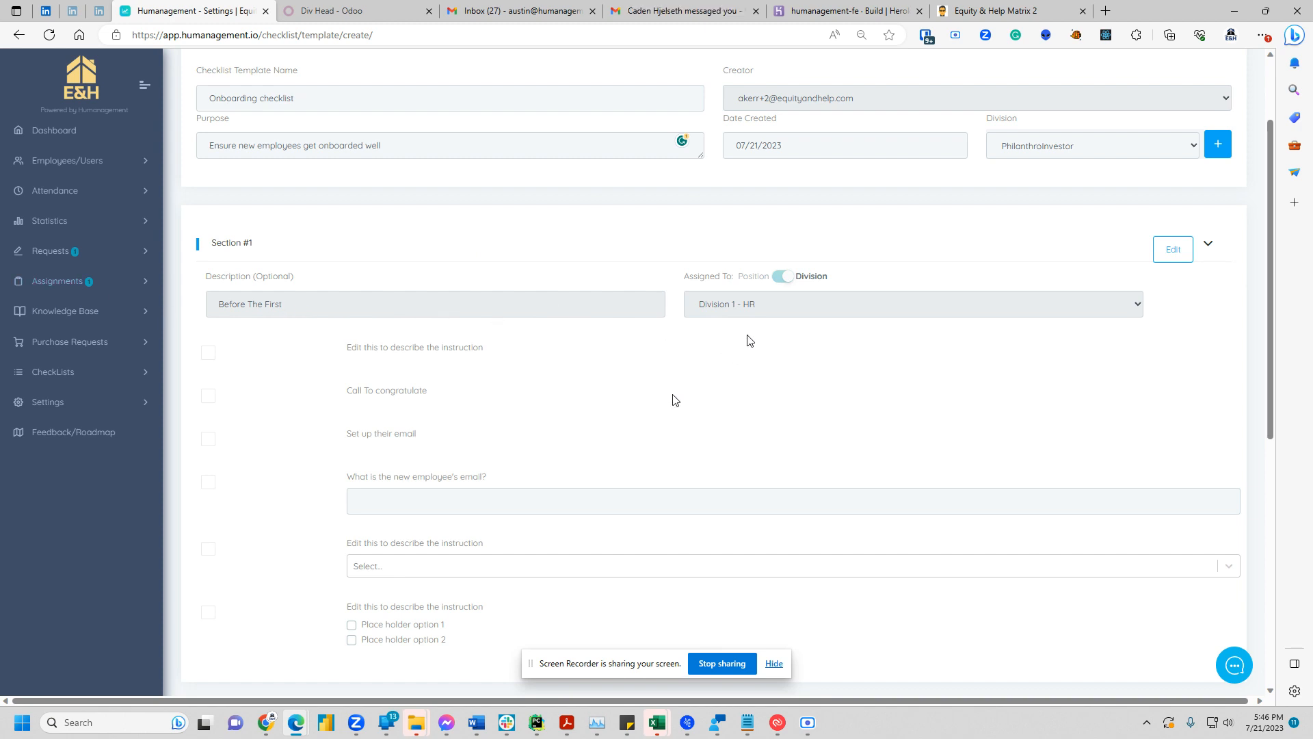
scroll(739, 350, "down", 2)
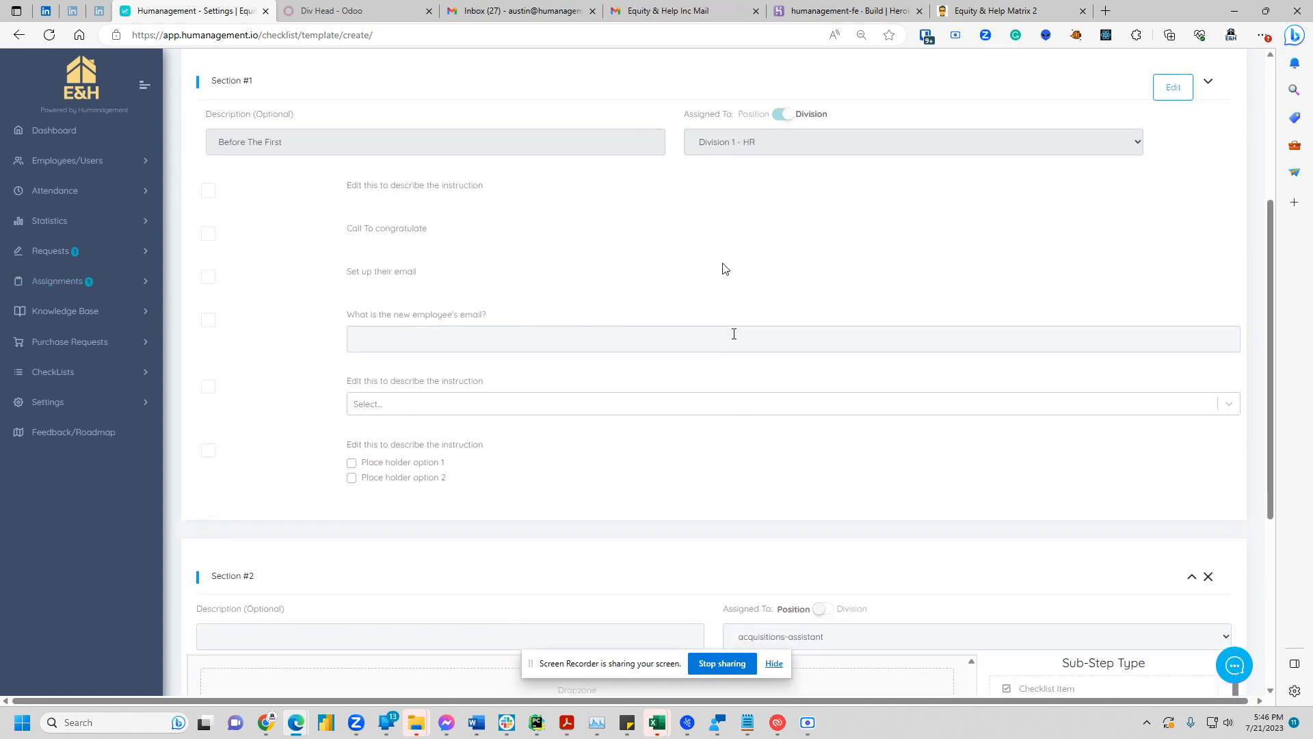
scroll(727, 335, "down", 2)
scroll(731, 404, "down", 2)
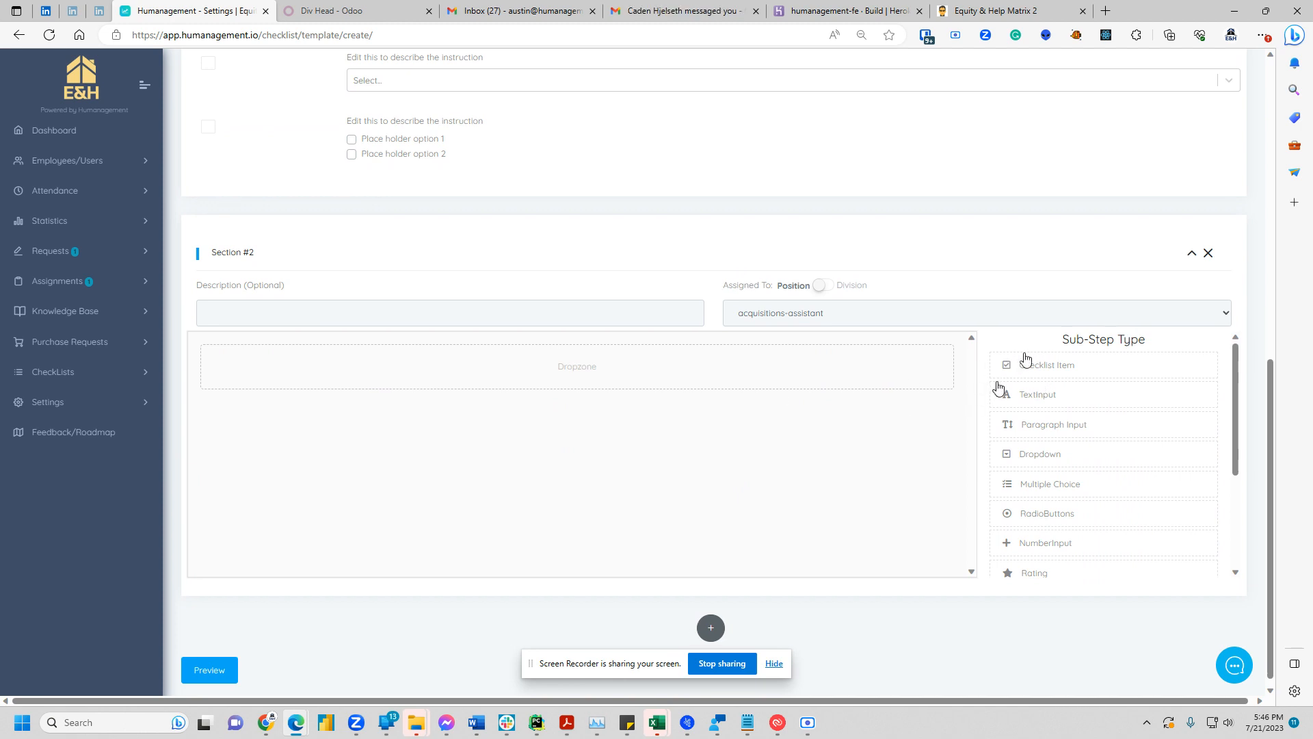
right_click(764, 314)
left_click(727, 340)
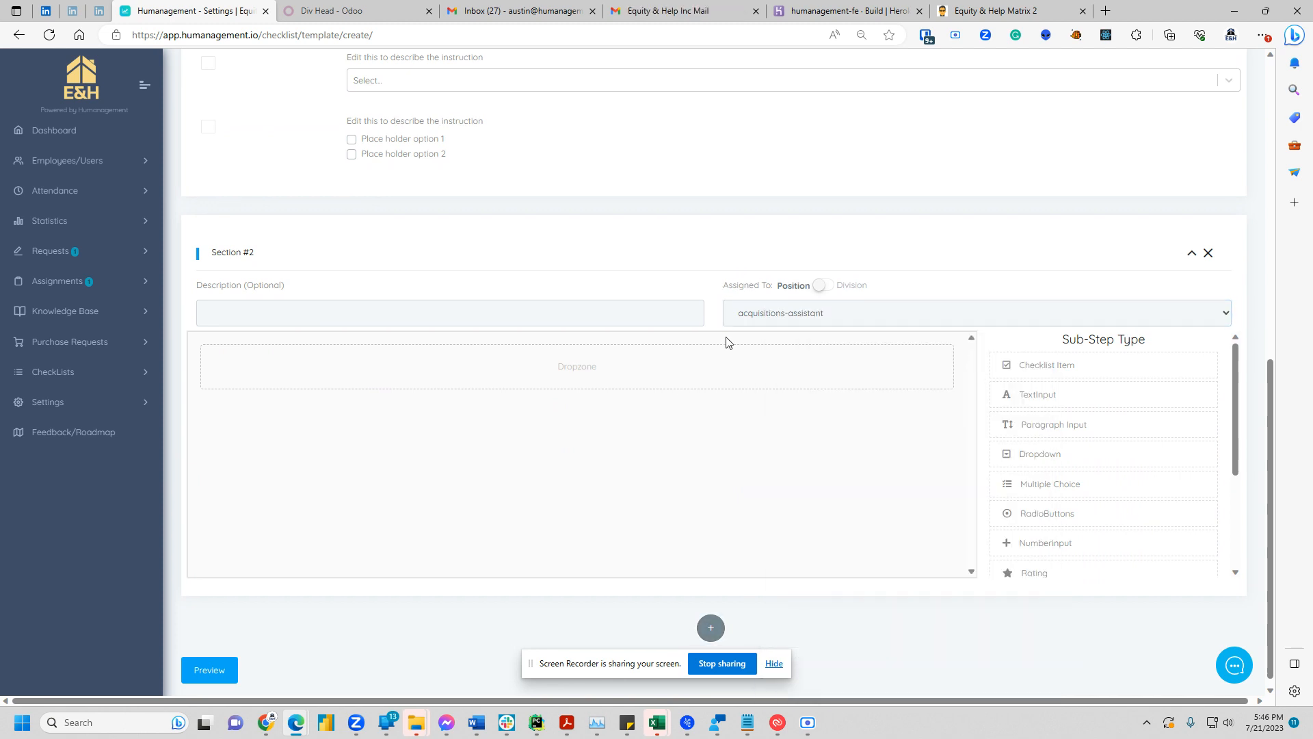
left_click(752, 318)
left_click(755, 440)
Enter "Set Up their desk" as the description of Section #2
left_click(334, 307)
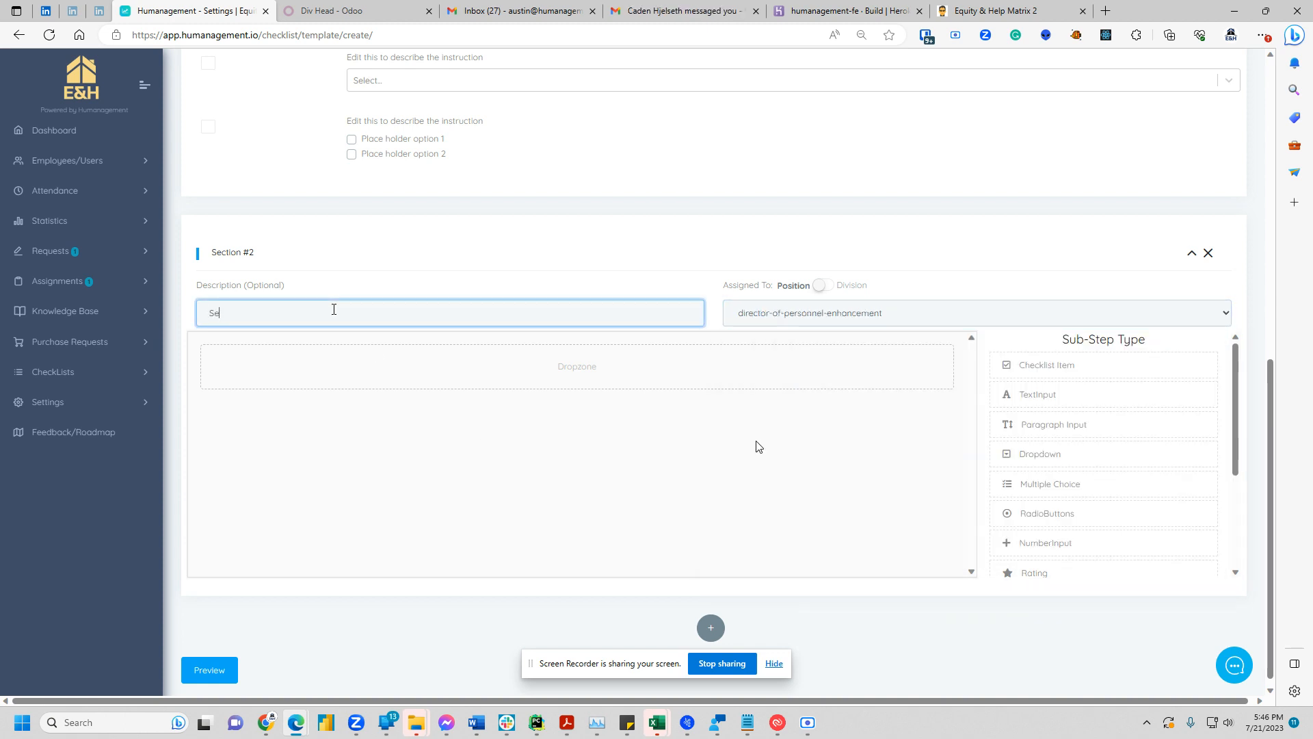
type("Set Up their Desk")
right_click(265, 314)
right_click(246, 314)
mouse_move(260, 331)
left_click(316, 323)
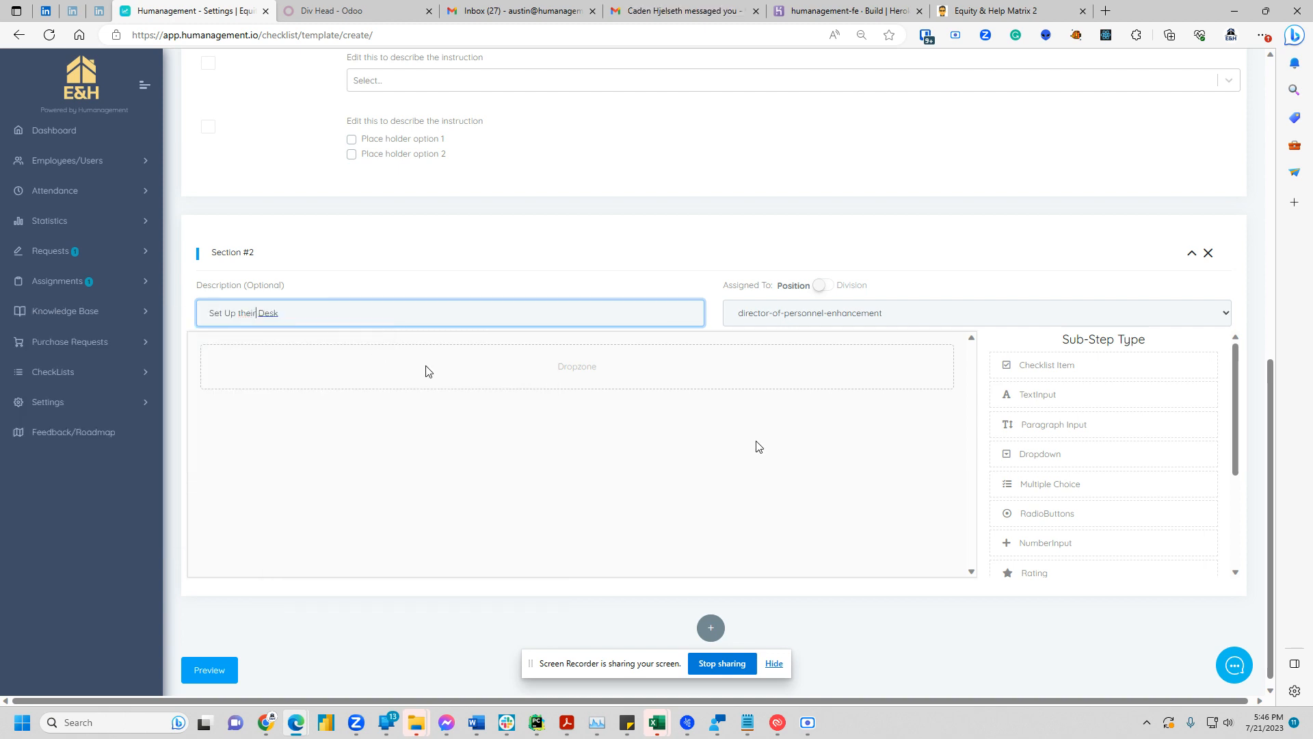
left_click(261, 312)
key("BackSpace")
type("d")
Add a File Upload and a Signature sub-step to Section #2
scroll(1100, 431, "down", 3)
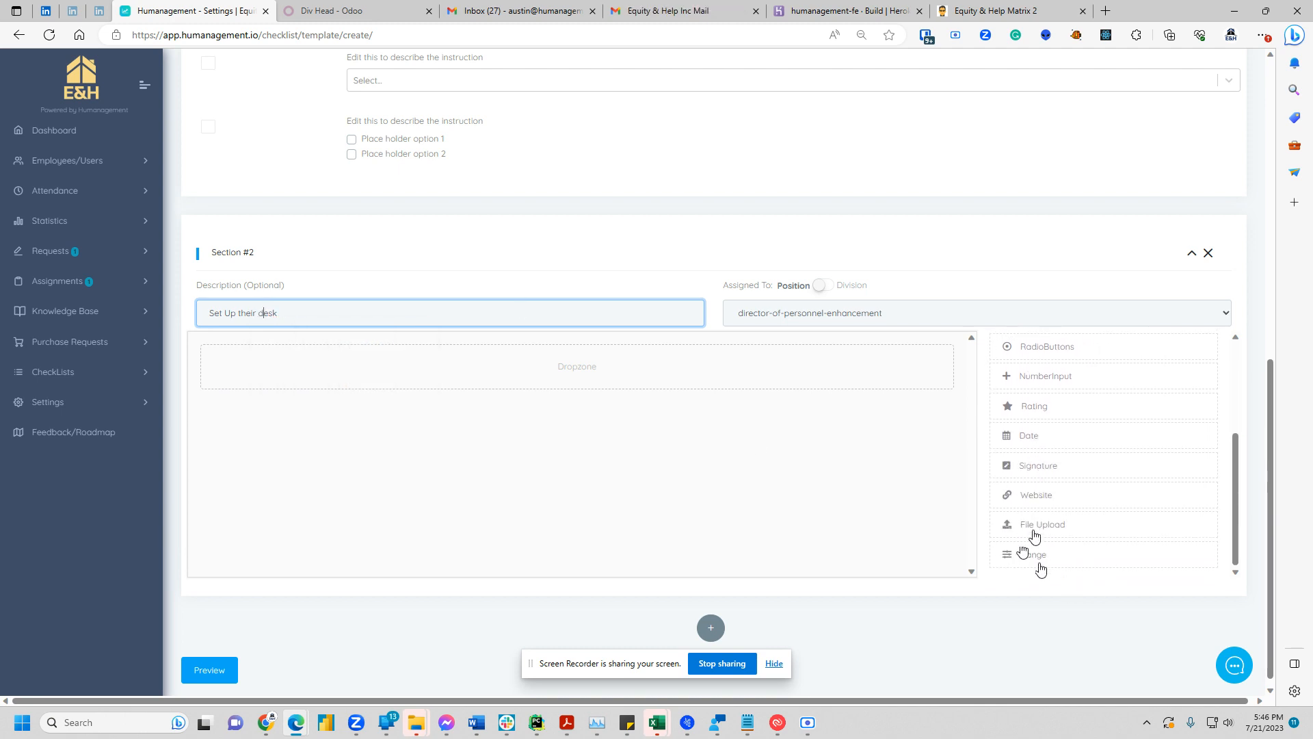
left_click_drag(1034, 526, 347, 464)
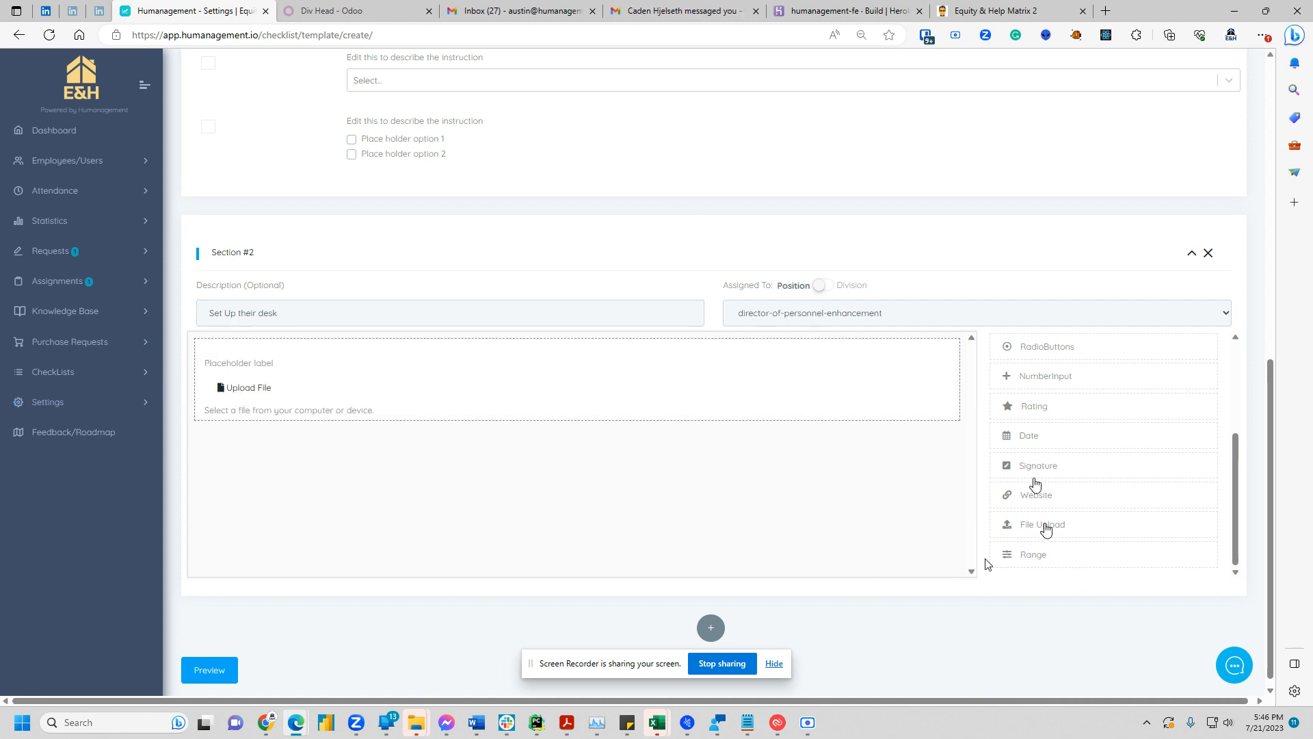
left_click(1036, 471)
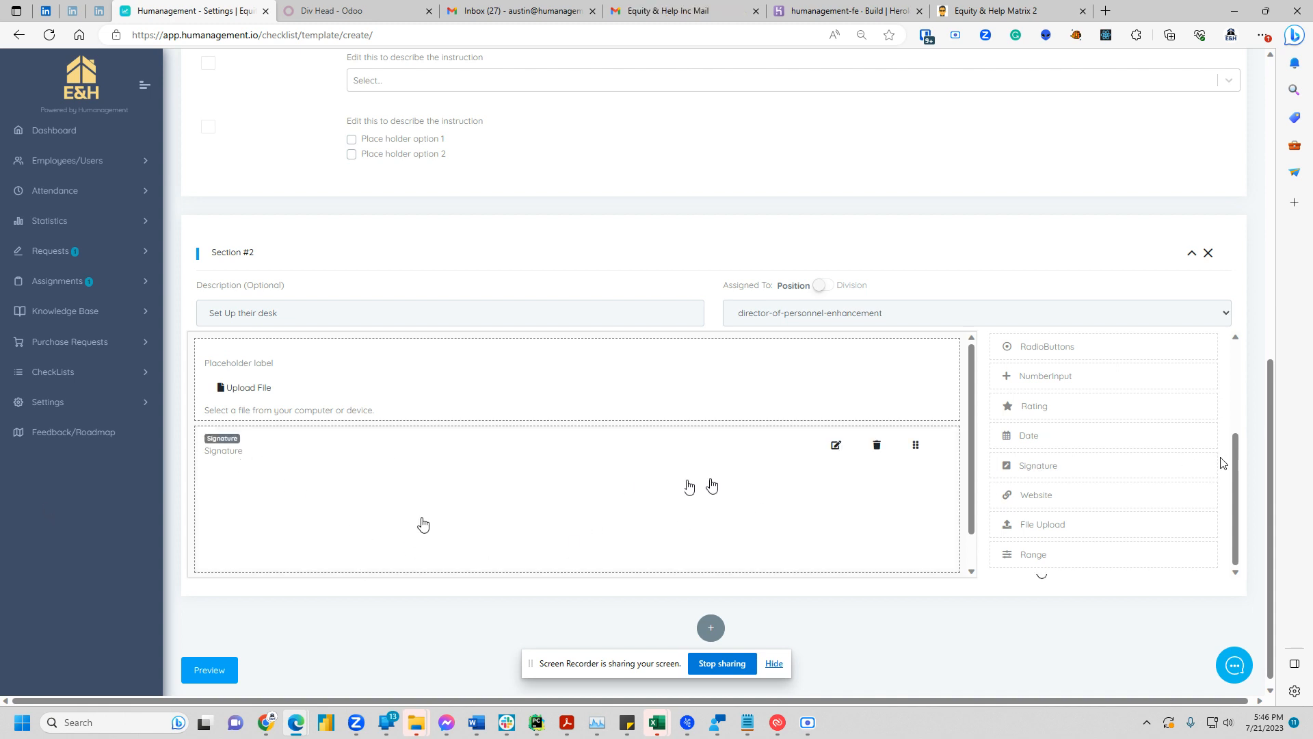
Move the "Set Up their desk" section above the "Before The First" section
scroll(994, 456, "up", 1)
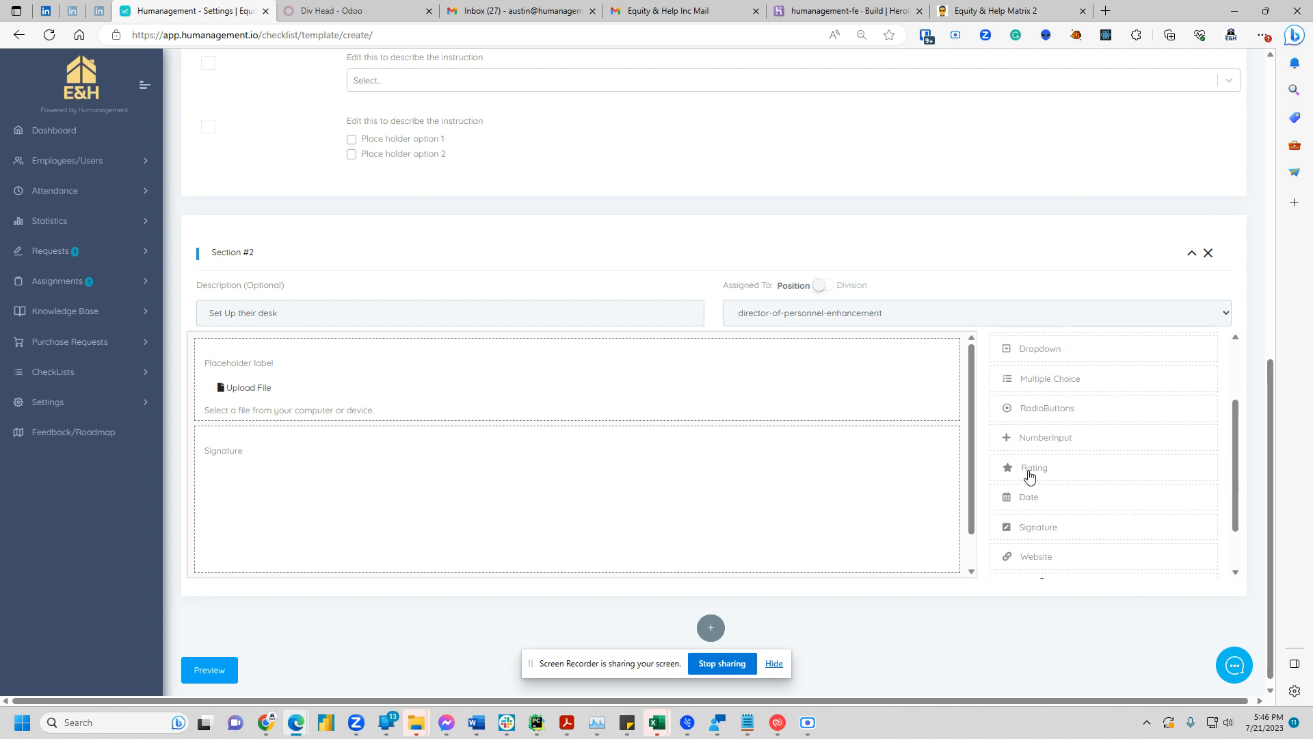
scroll(1027, 470, "down", 1)
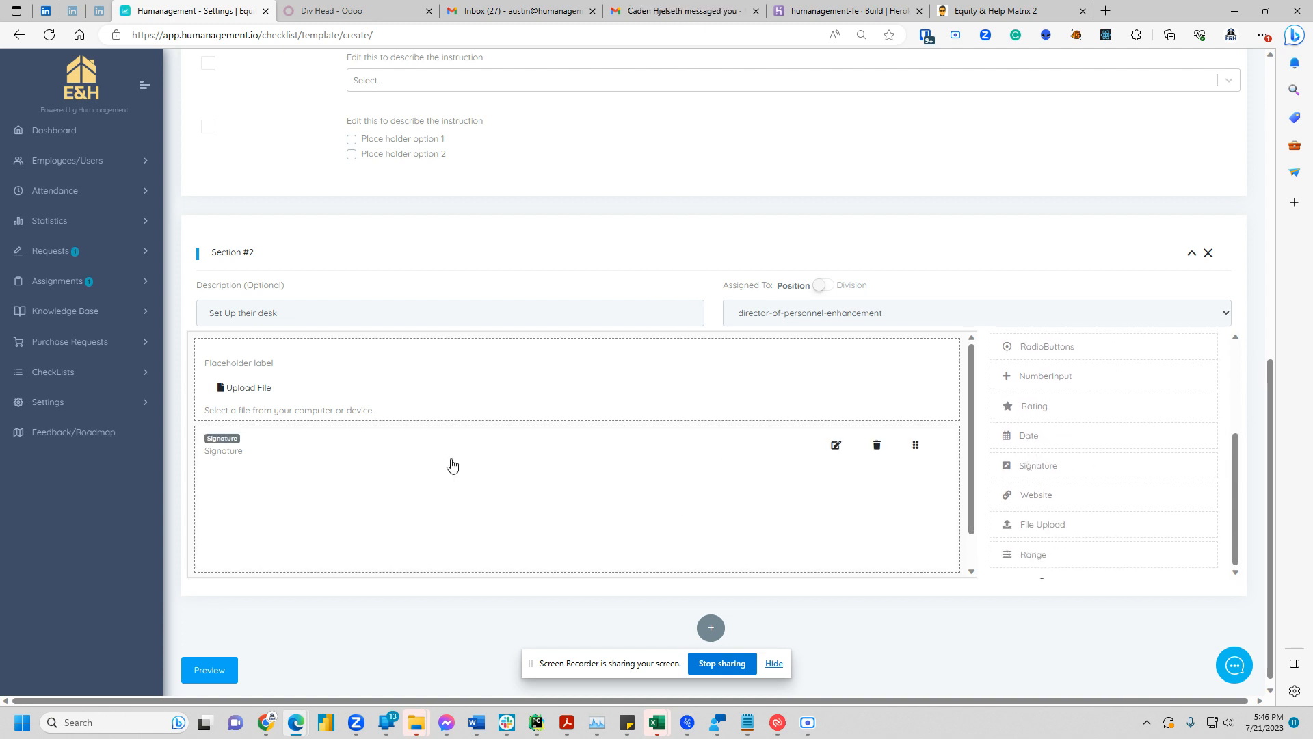
scroll(1049, 459, "up", 5)
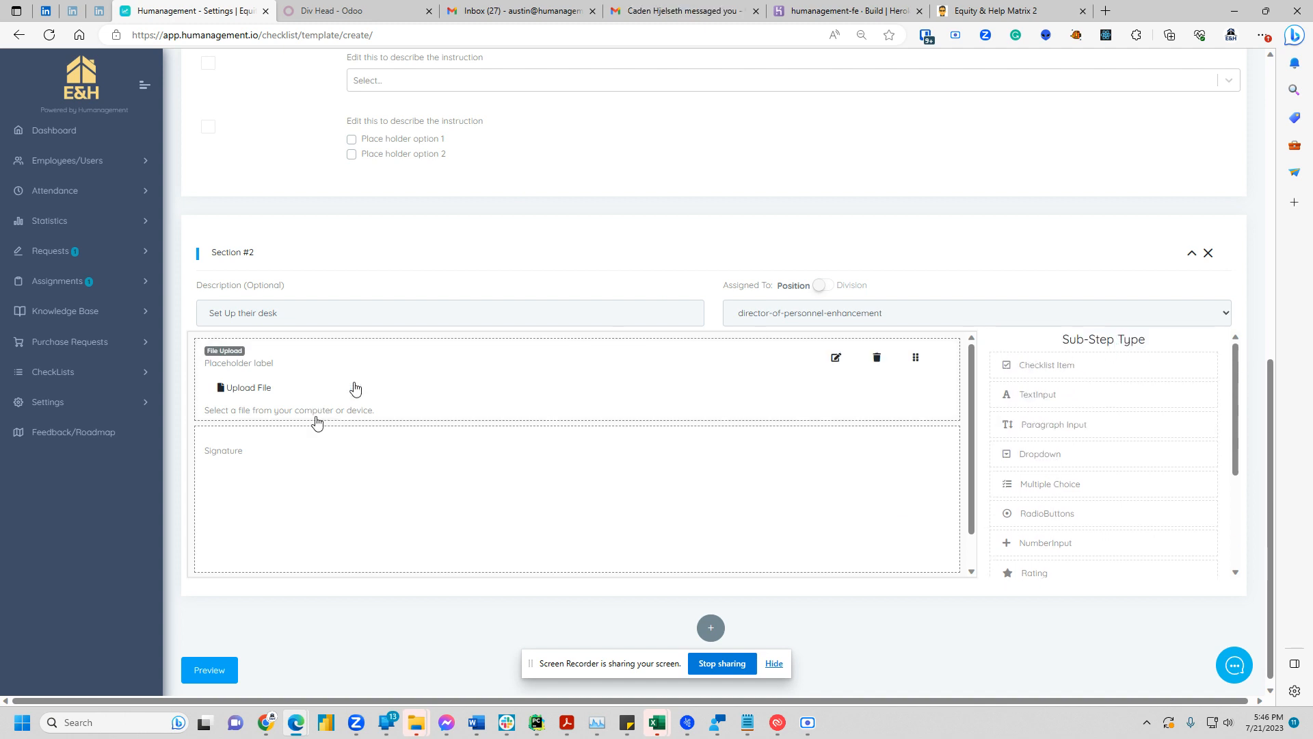
scroll(351, 383, "down", 1)
scroll(1098, 280, "up", 10)
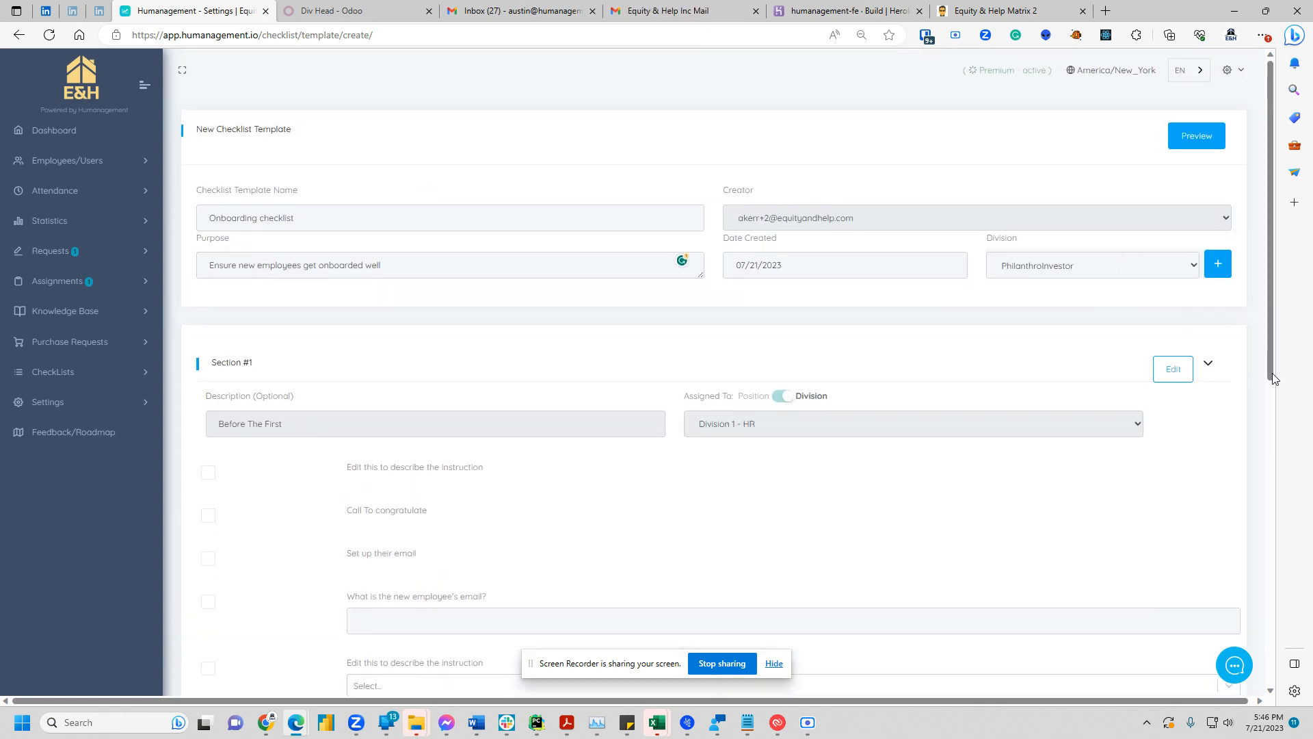
scroll(1207, 424, "down", 5)
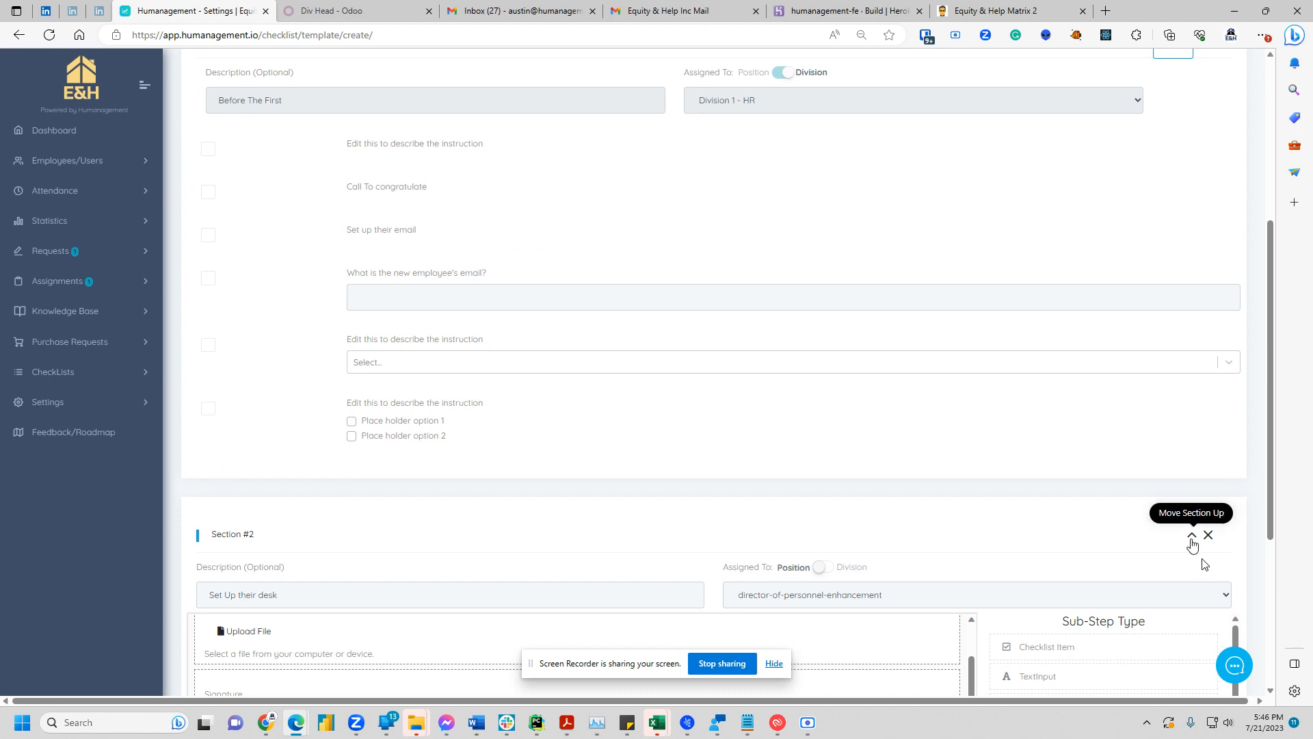
left_click(1194, 537)
scroll(774, 375, "up", 4)
Open the "Before The First" section for editing and save it without making edits
scroll(782, 624, "down", 9)
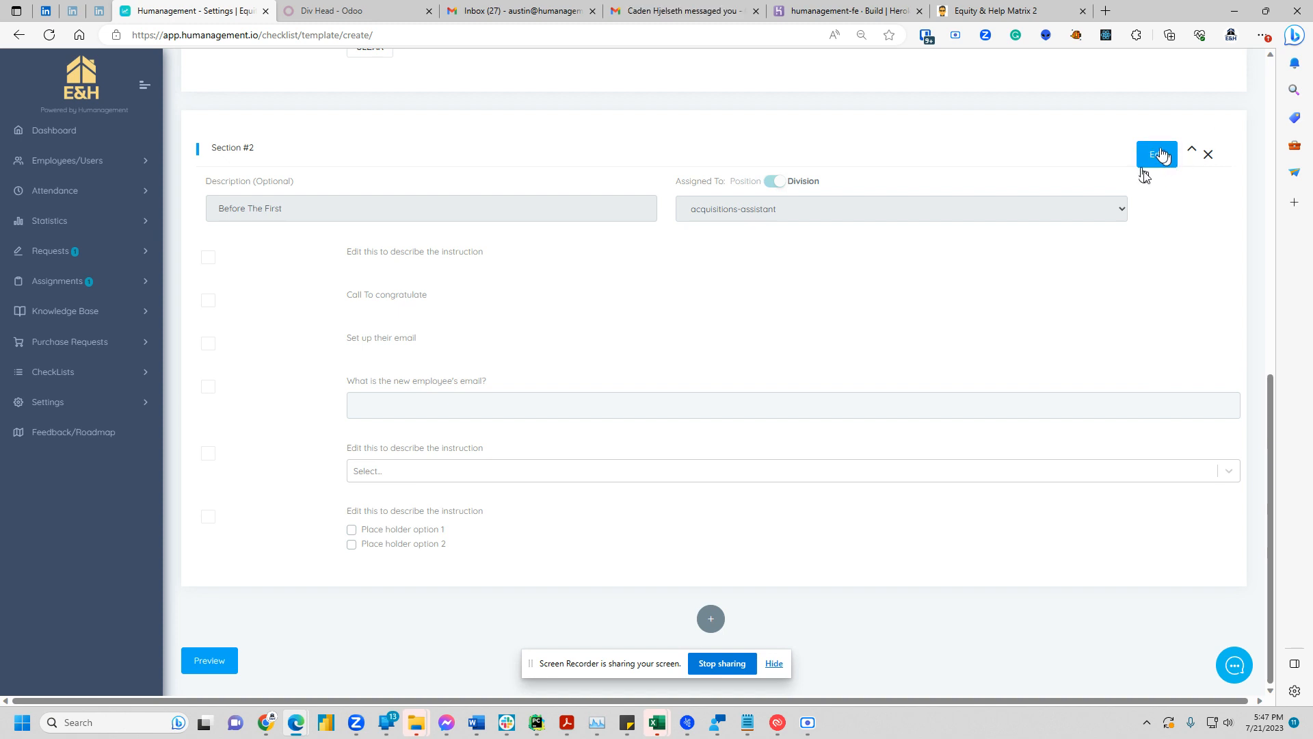
left_click(1157, 155)
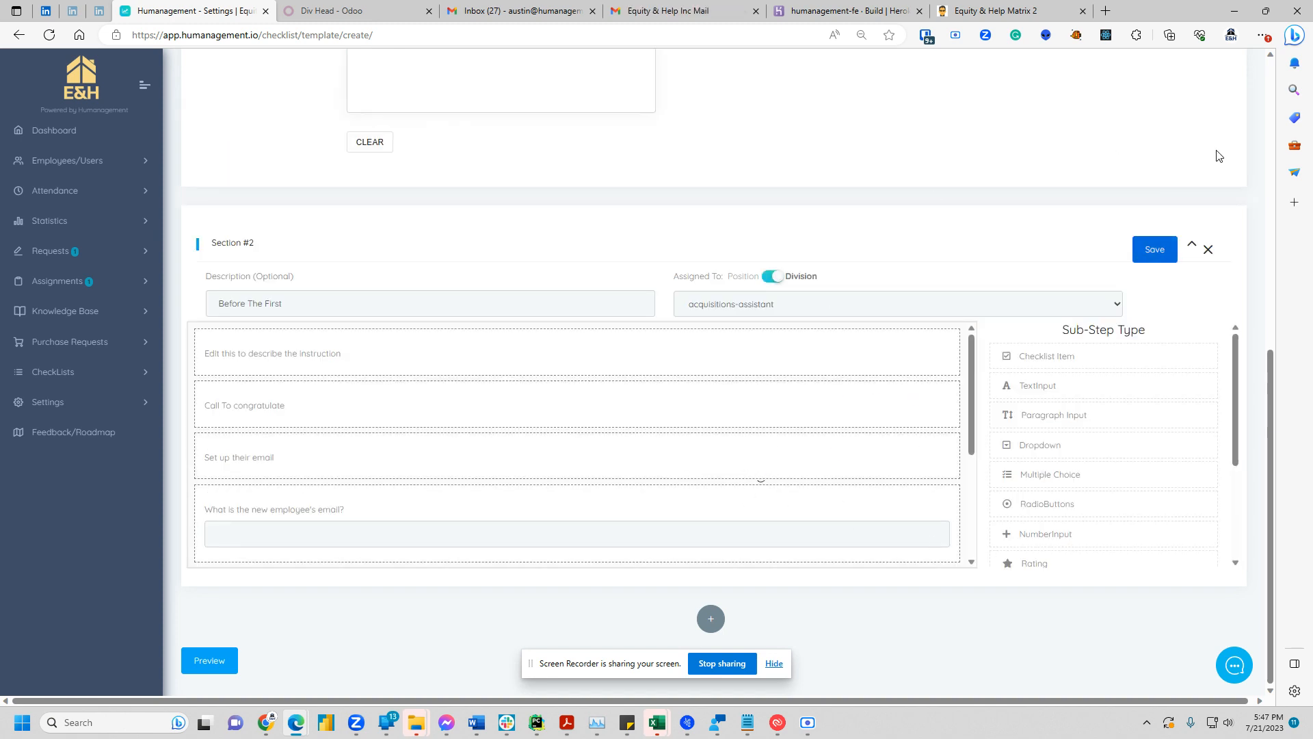
left_click(1154, 249)
scroll(786, 463, "down", 2)
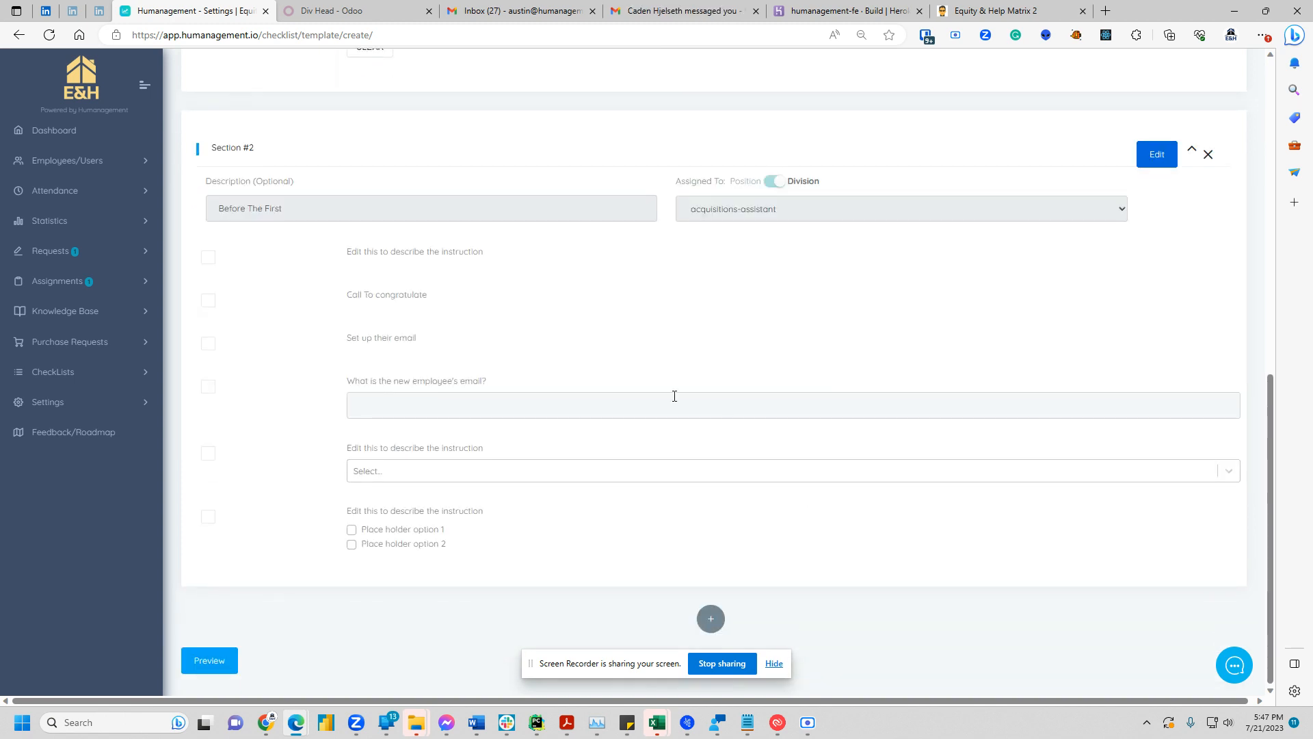
Open the "Set Up their desk" section for editing and save it without making edits
scroll(674, 396, "up", 10)
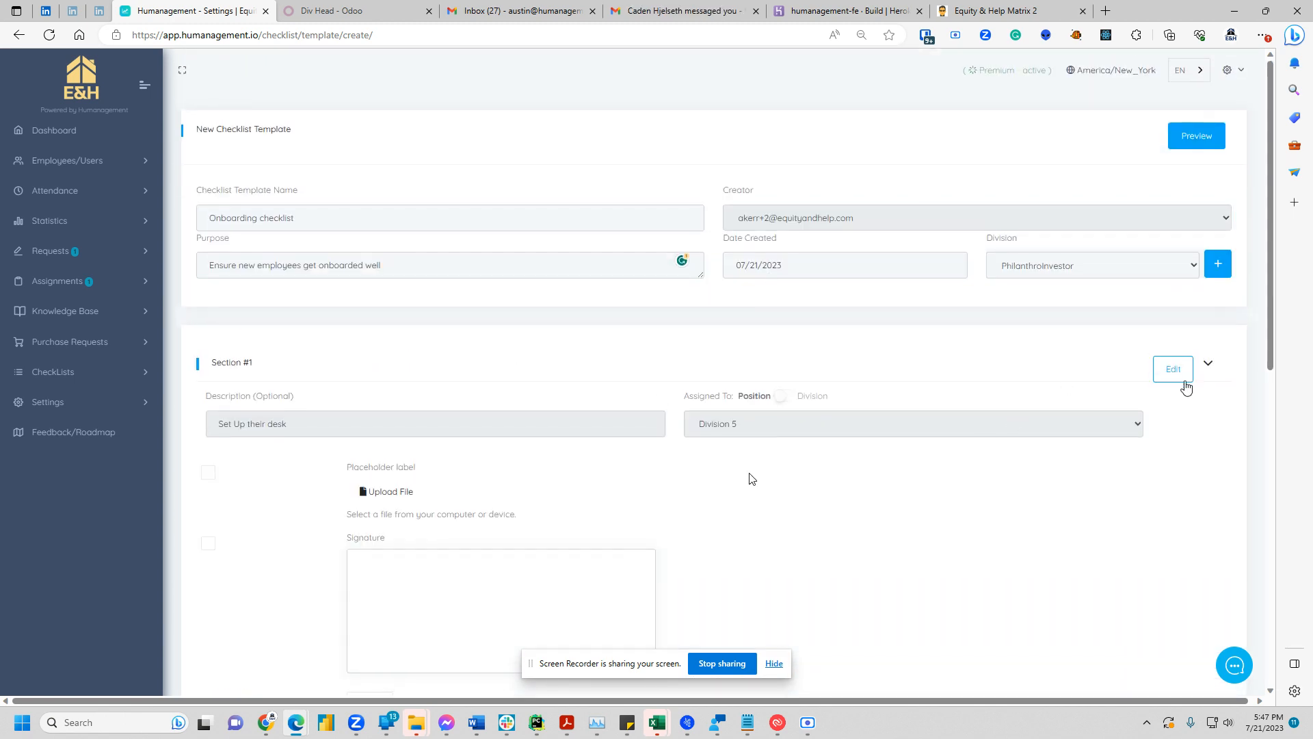
left_click(1183, 380)
left_click(1168, 366)
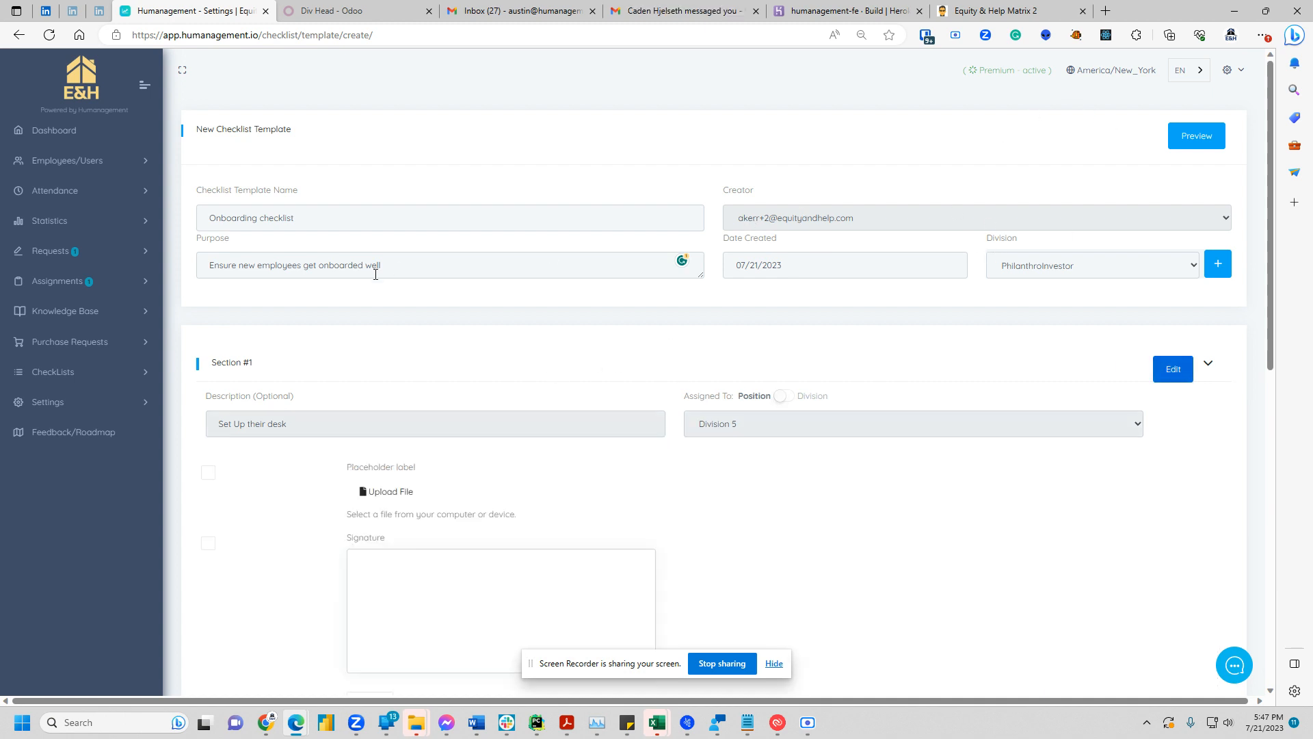
Preview the "Onboarding checklist" template, review both sections, and save the template
left_click(1191, 137)
scroll(668, 367, "down", 10)
scroll(668, 364, "up", 10)
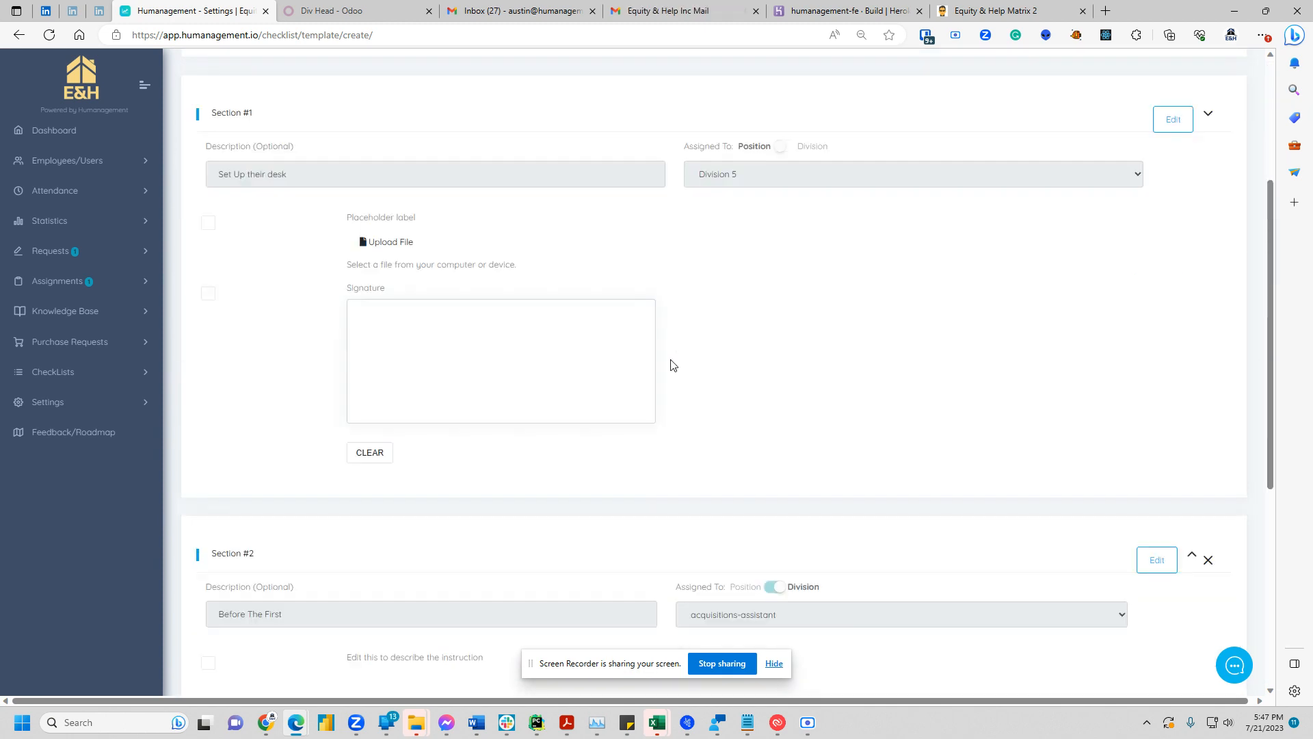
scroll(416, 578, "down", 7)
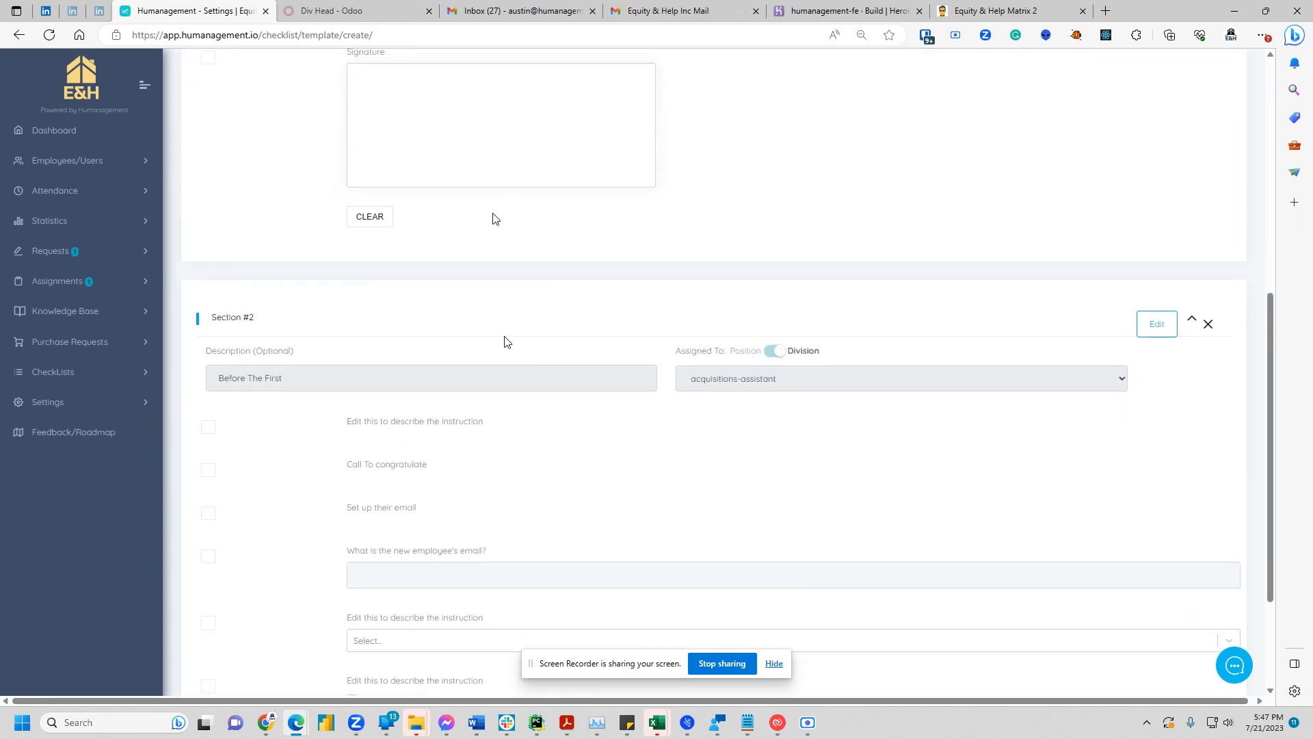
scroll(881, 327, "up", 10)
left_click(1197, 139)
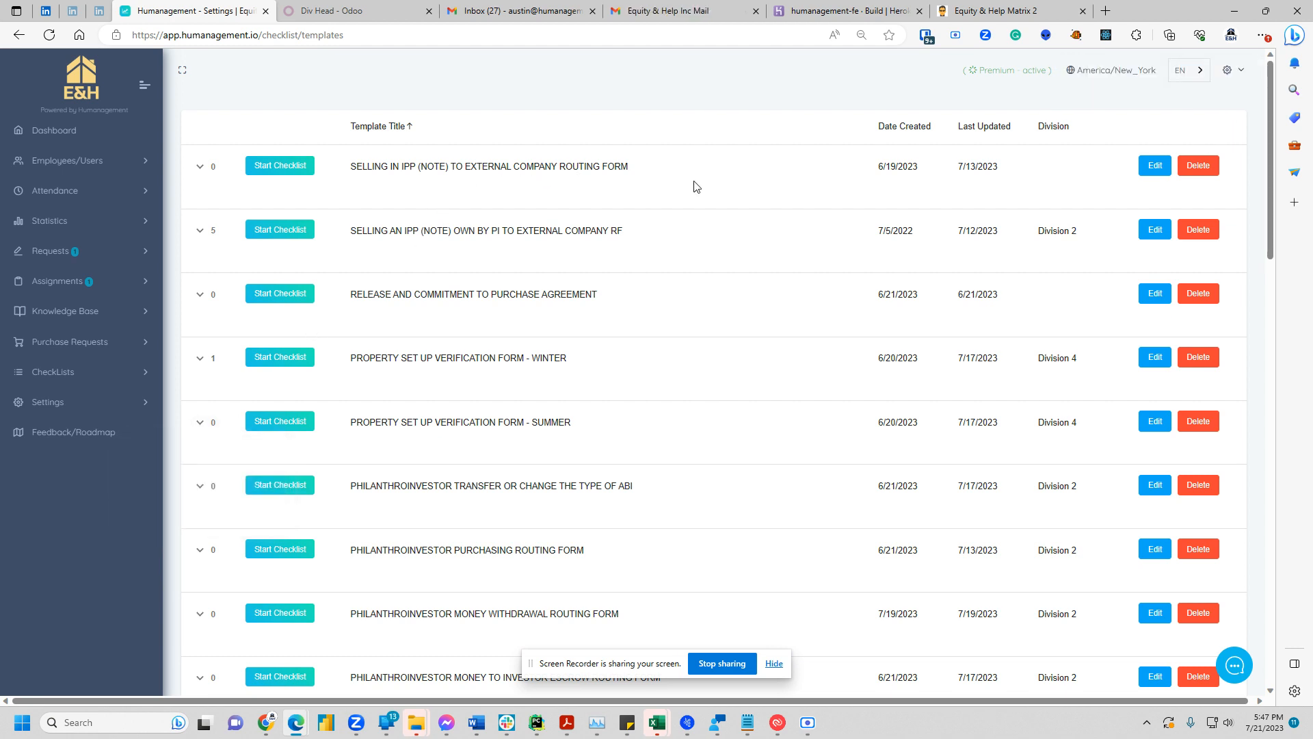
Open the "SELLING IN IPP (NOTE) TO EXTERNAL COMPANY ROUTING FORM" template for editing and move its Section #2 above the "Div 2 Dep 6" section
left_click(1155, 168)
scroll(691, 375, "down", 4)
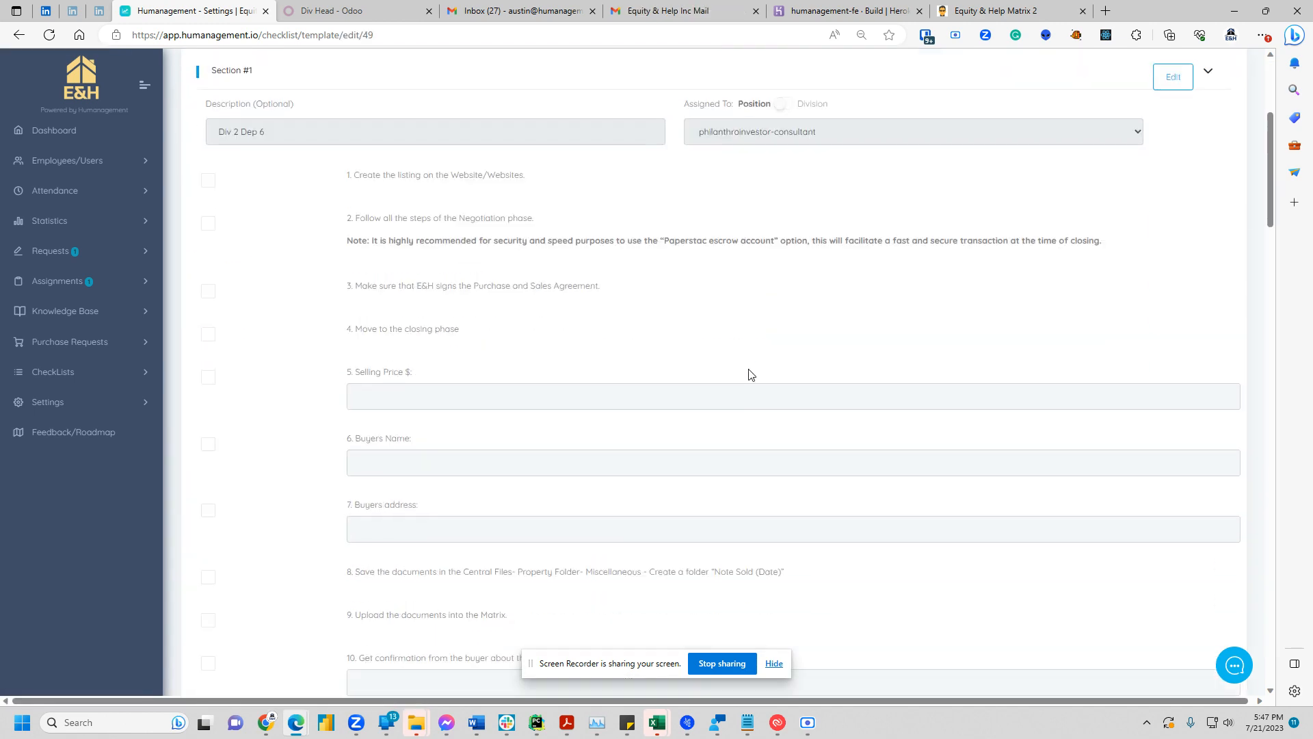
scroll(748, 375, "down", 8)
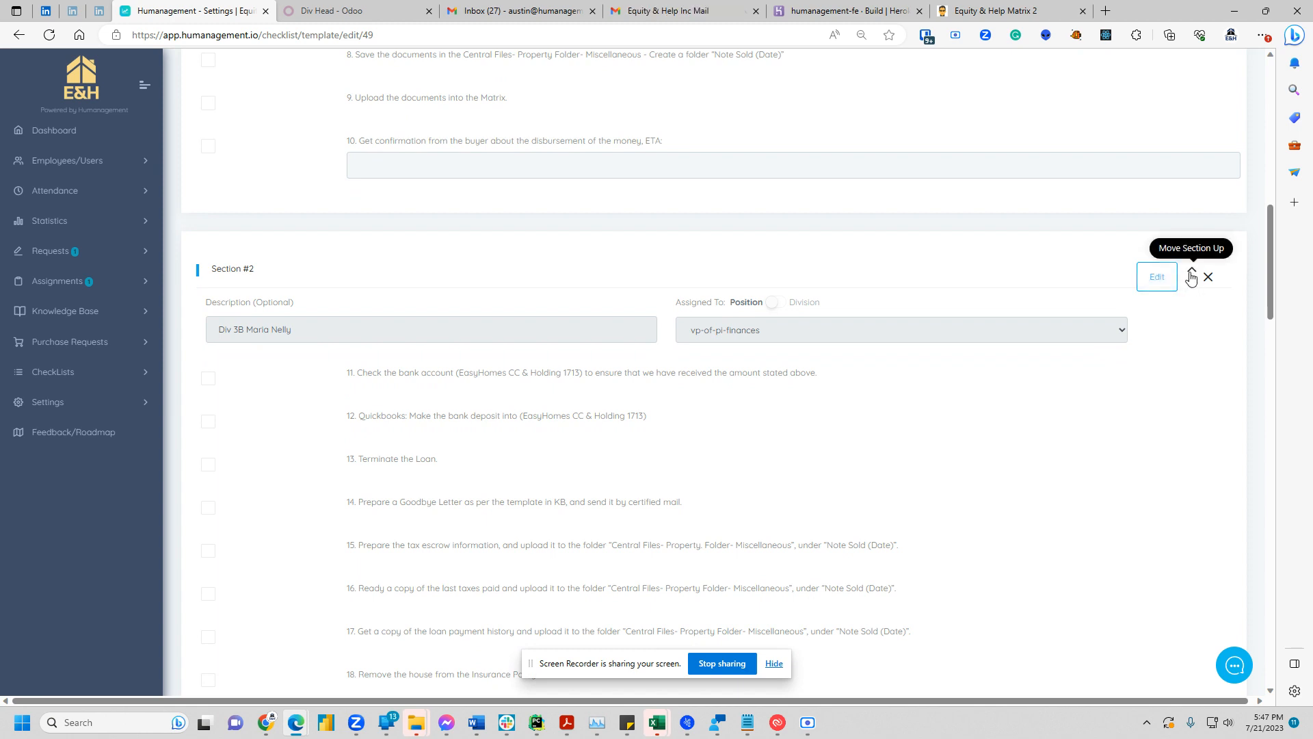
left_click(1192, 276)
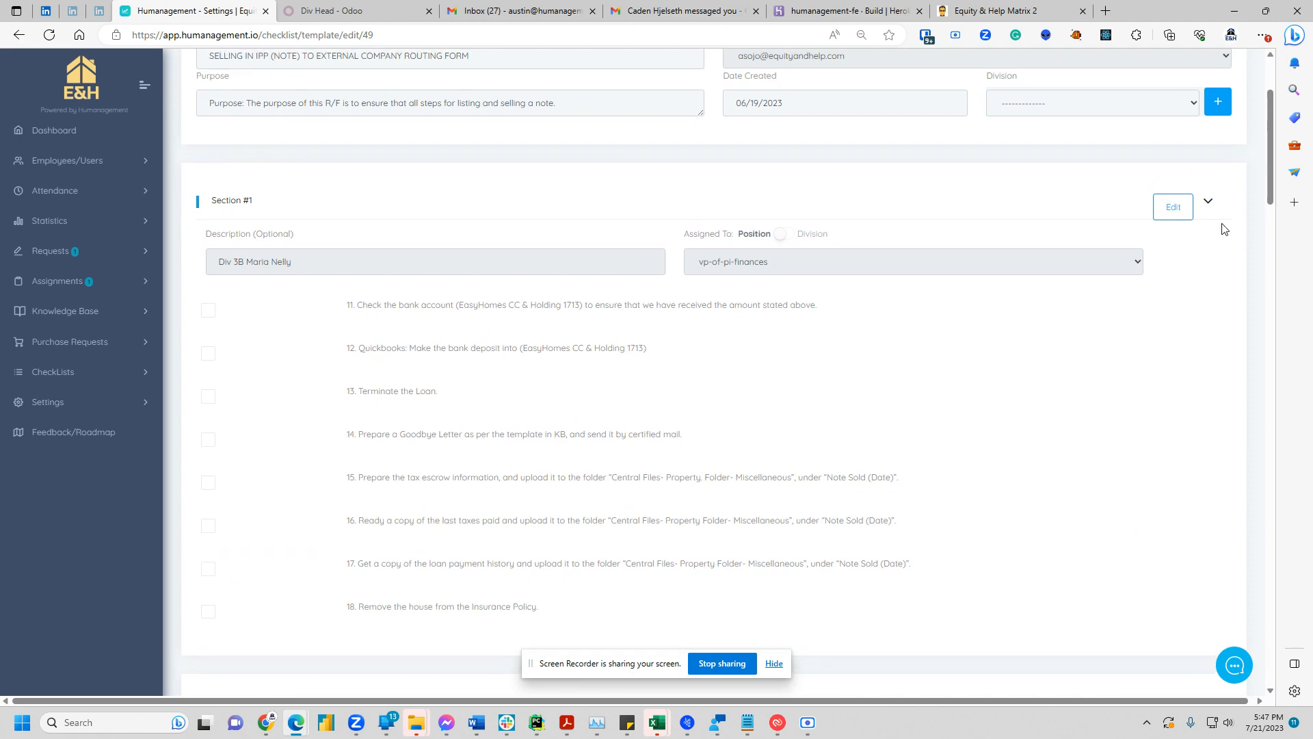
Review the order, assignments and instructions of the routing form template's sections down to Section #7
scroll(1223, 240, "down", 7)
scroll(1193, 290, "up", 9)
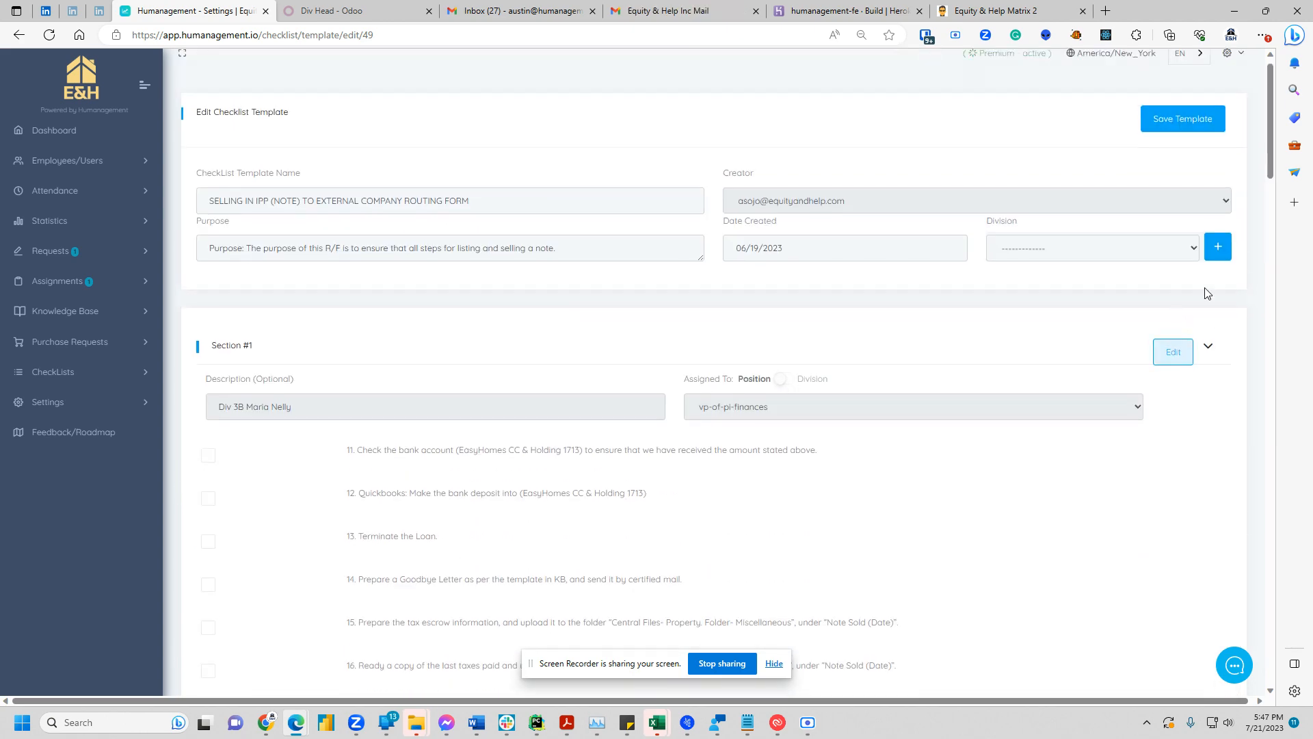
scroll(1187, 528, "down", 7)
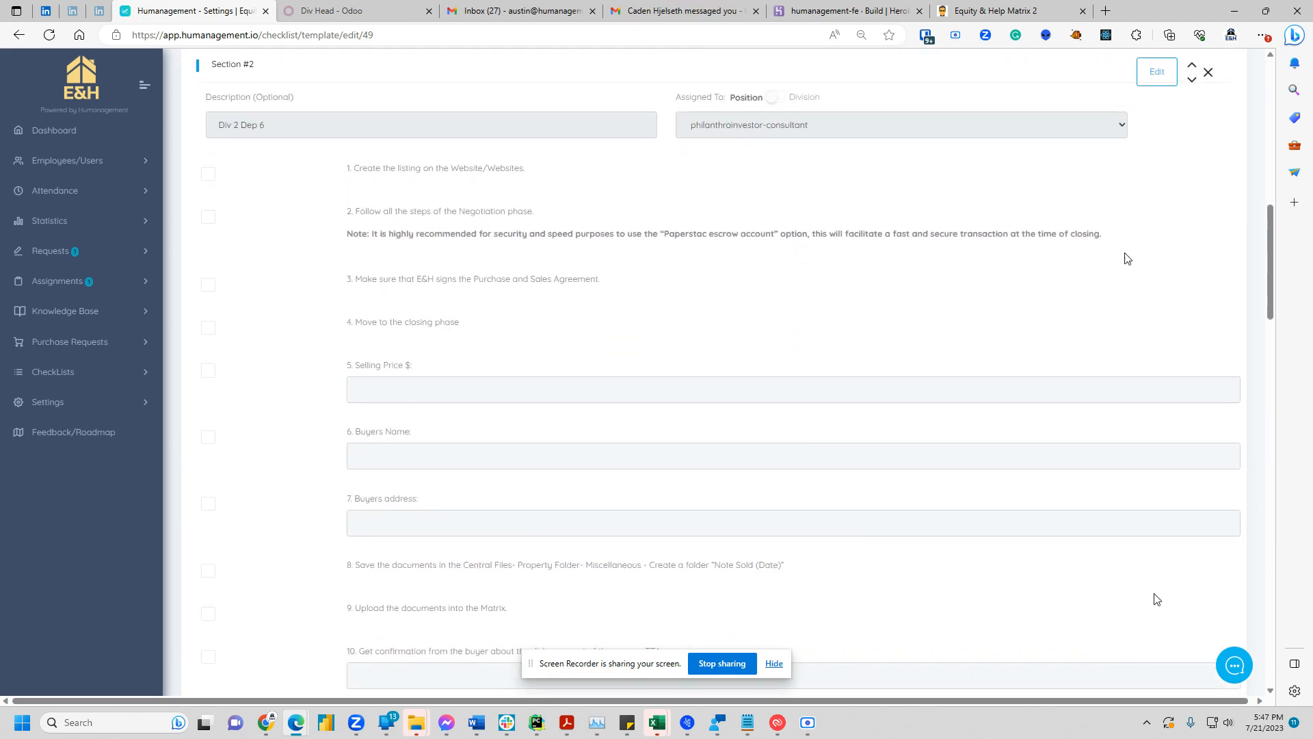
scroll(777, 504, "up", 3)
scroll(889, 486, "down", 8)
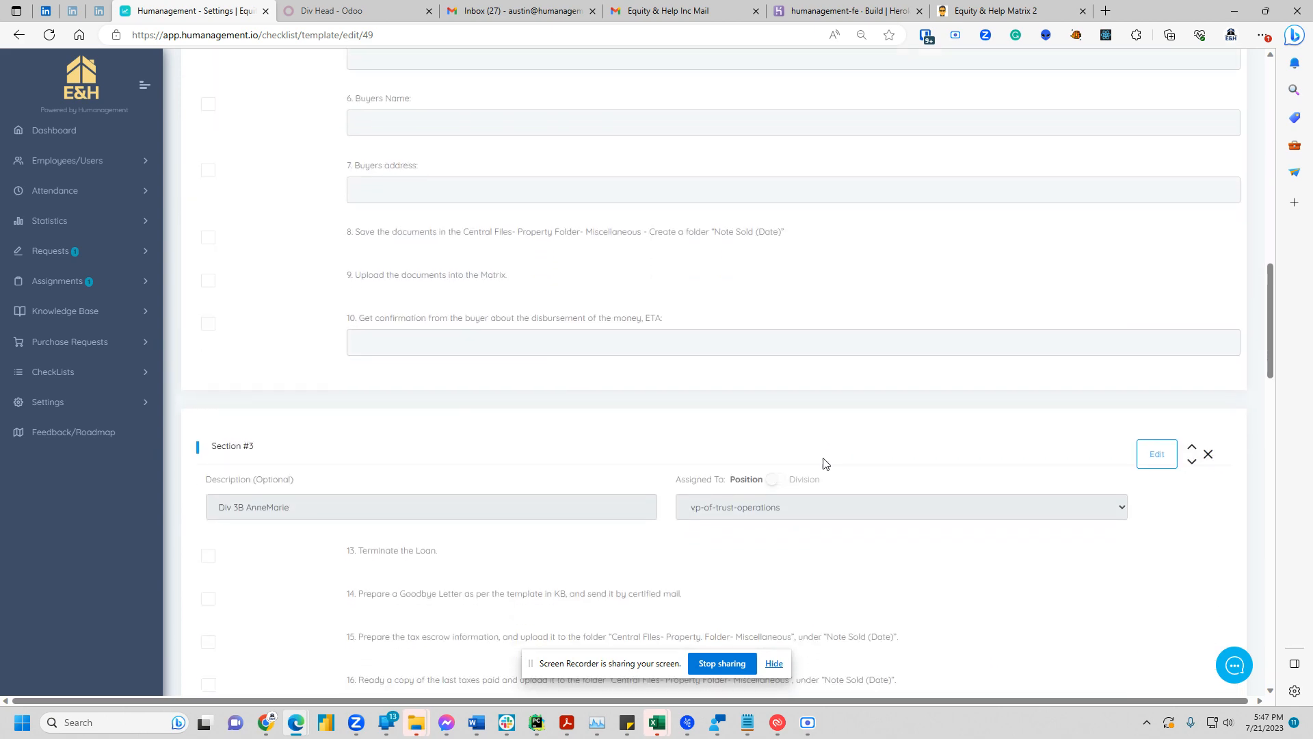
scroll(824, 462, "down", 20)
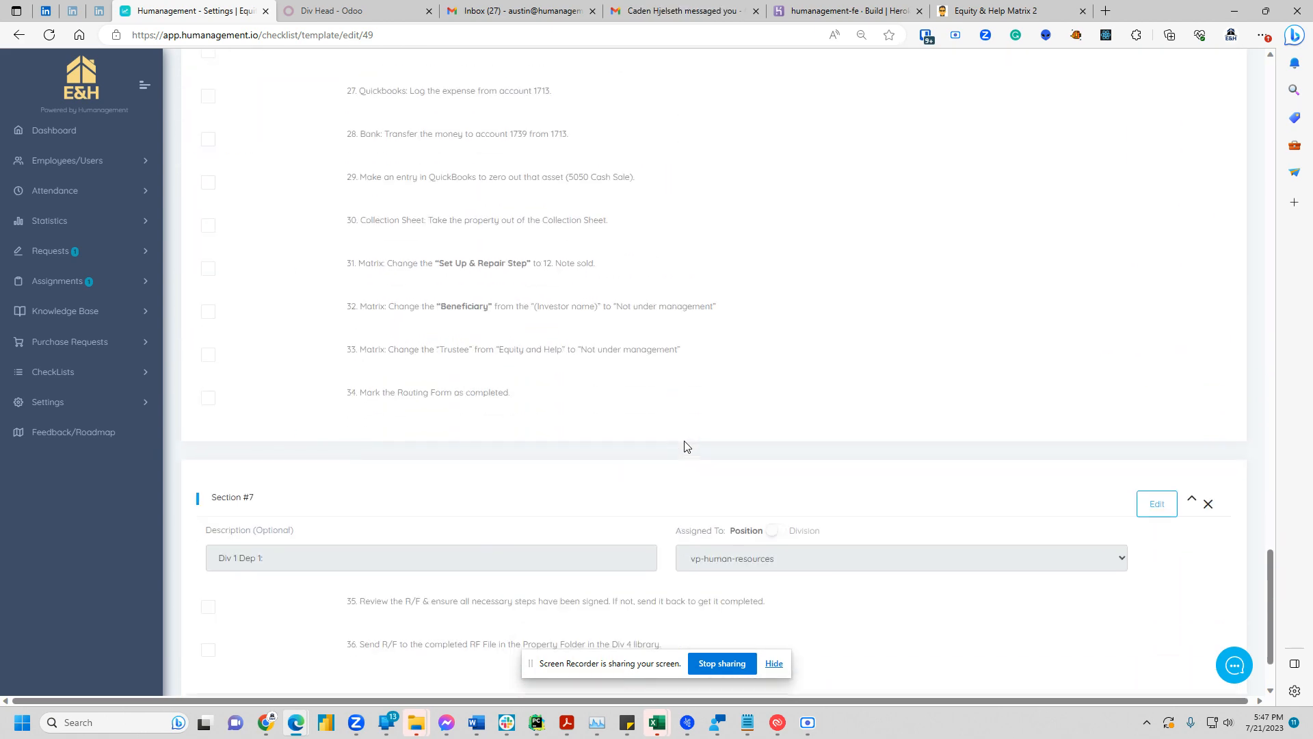
scroll(786, 458, "down", 3)
scroll(630, 449, "up", 20)
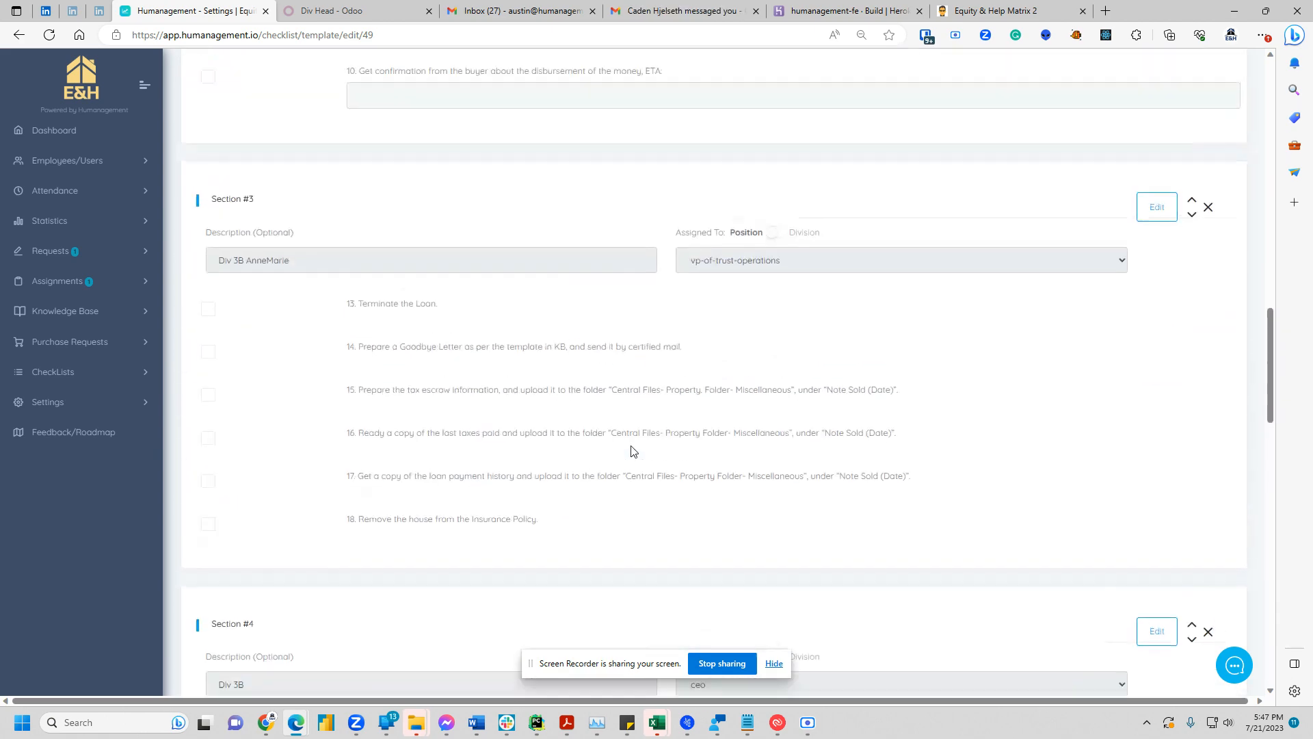
scroll(630, 448, "down", 5)
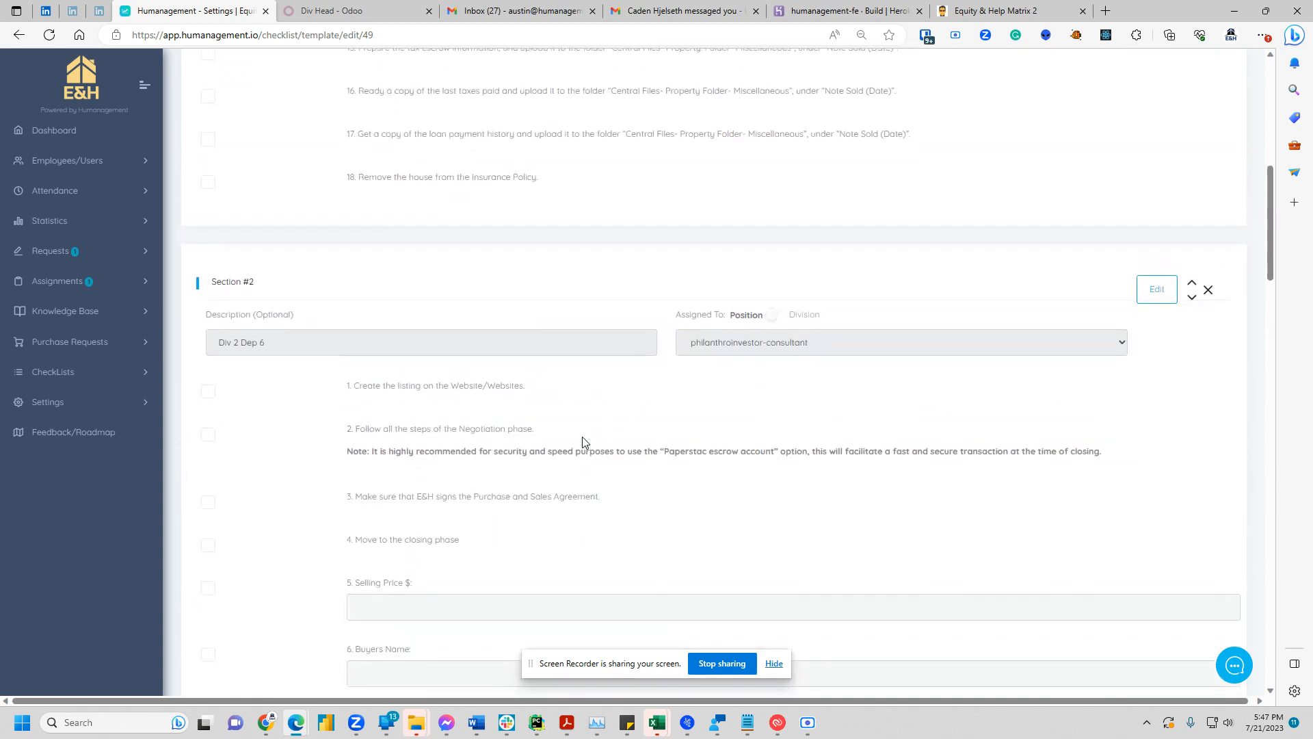
Return to the checklist templates, expand the checklists under "SELLING AN IPP (NOTE) OWN BY PI TO EXTERNAL COMPANY RF", and inspect their completed steps
left_click(86, 378)
left_click(73, 436)
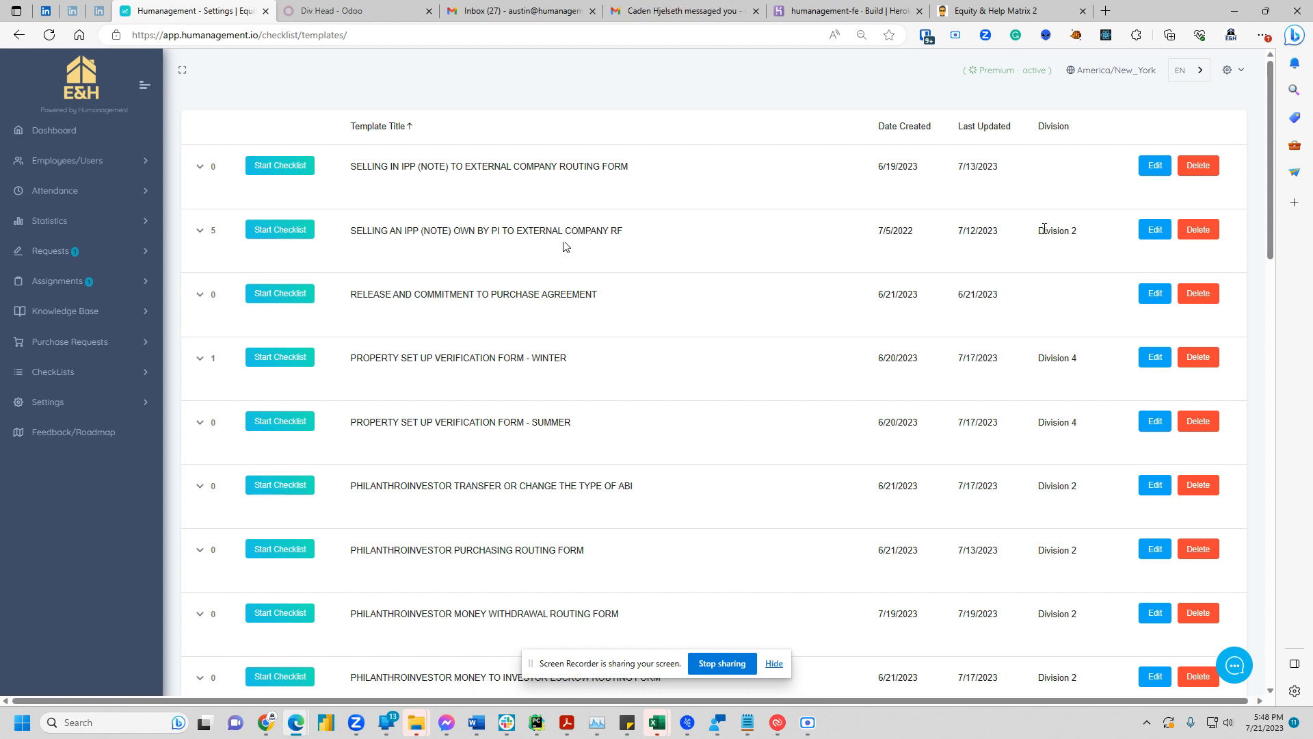
left_click(200, 231)
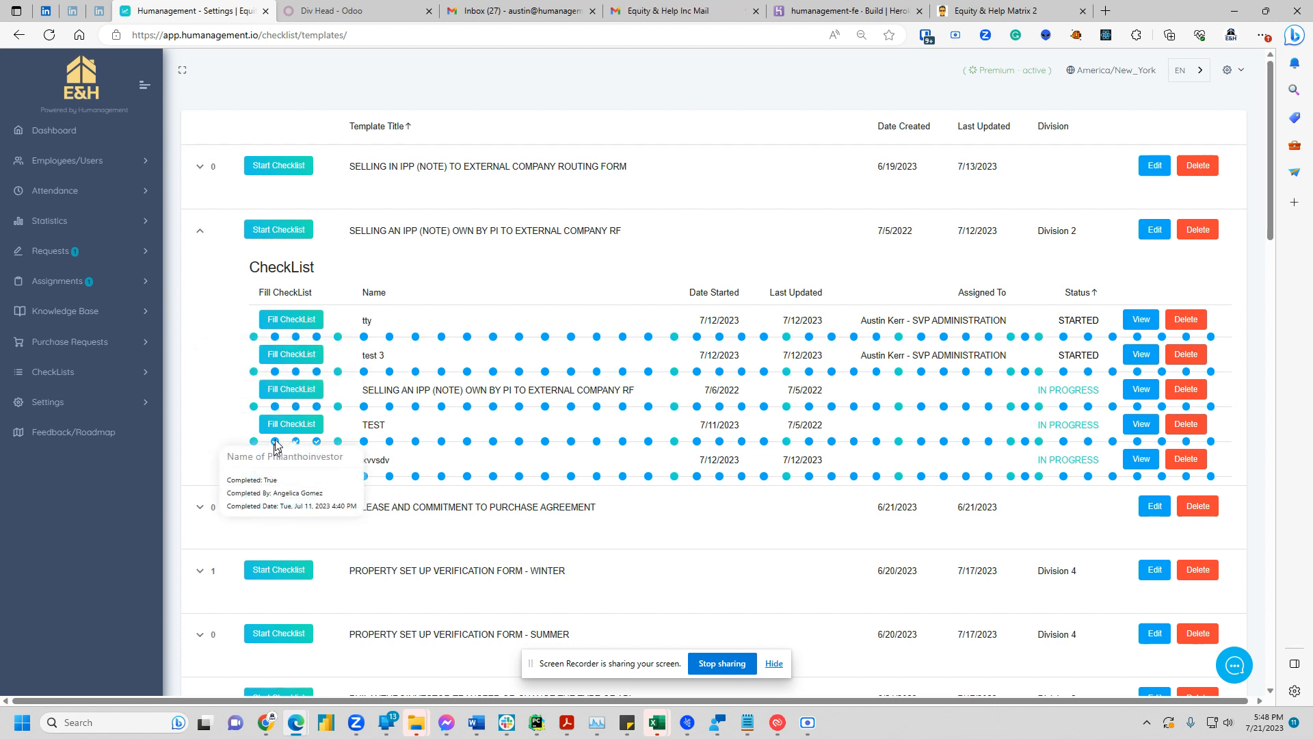
mouse_move(319, 445)
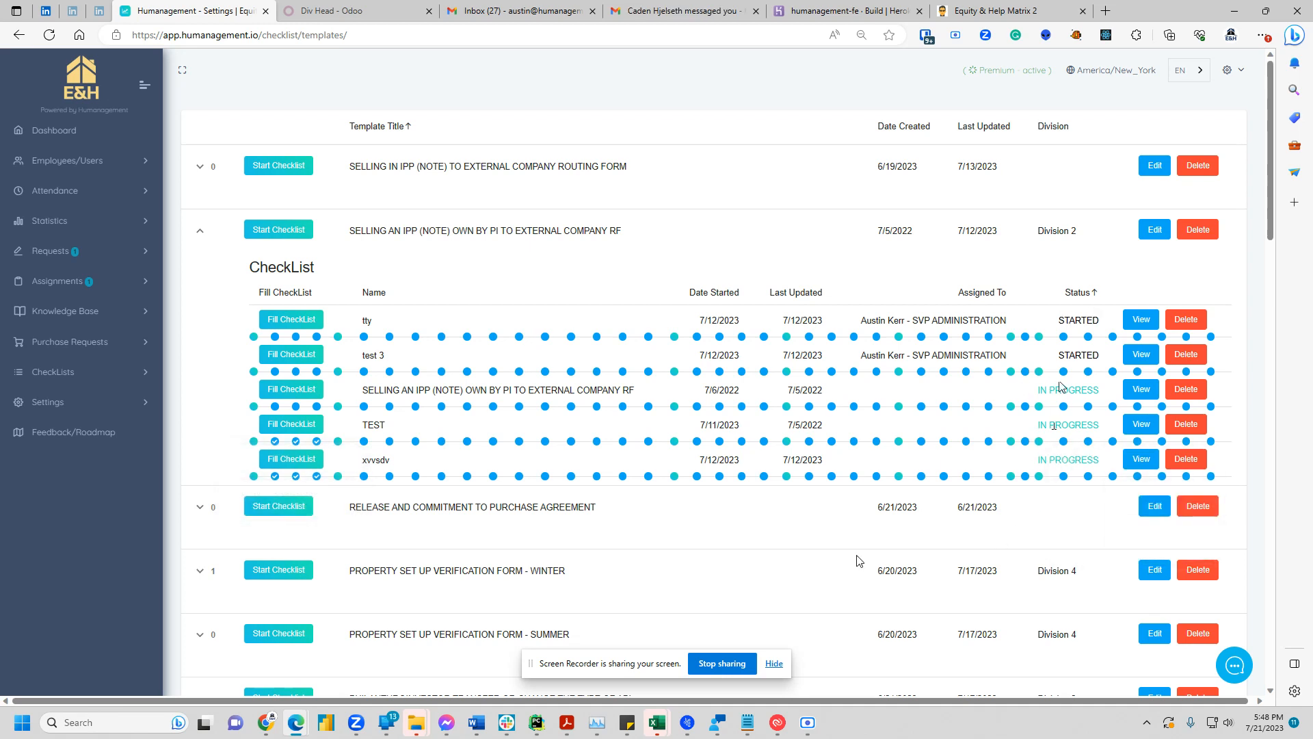
Open the "xvvsdv" checklist for filling and check off the first five items of Section #2
left_click(299, 462)
scroll(238, 409, "down", 10)
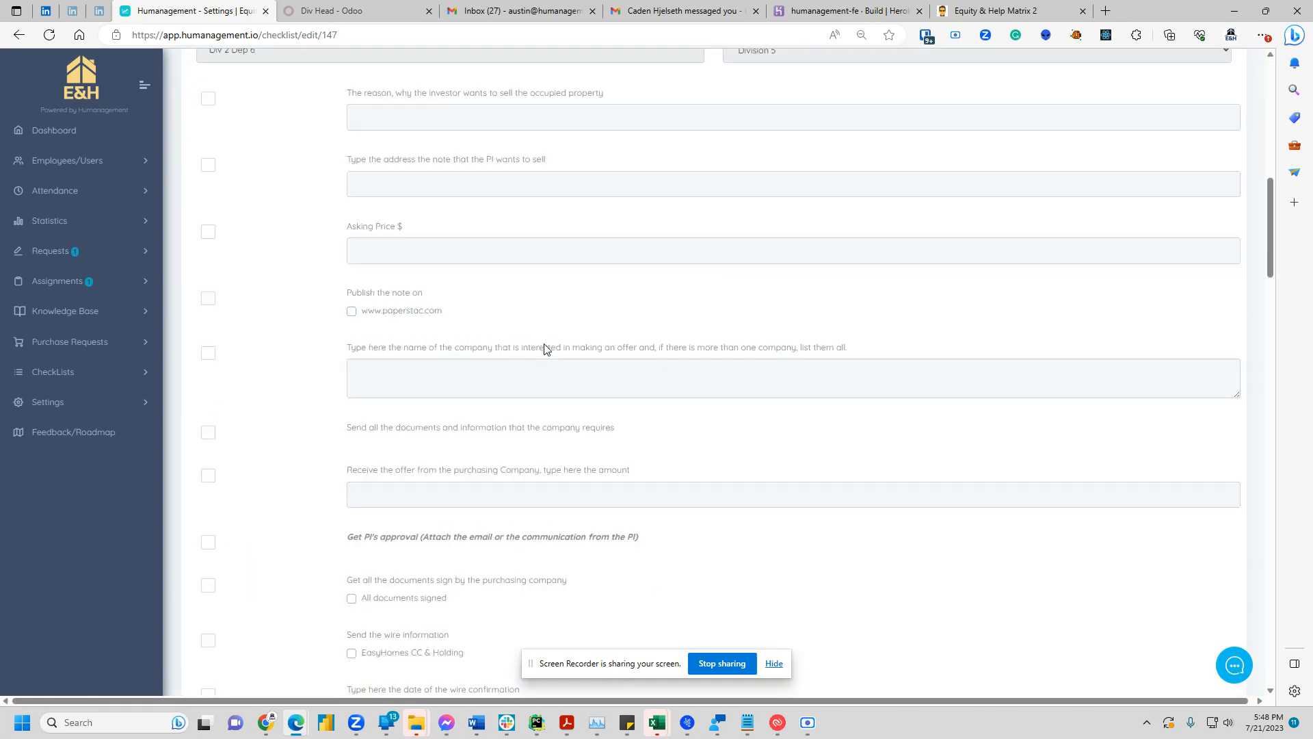
scroll(301, 214, "up", 4)
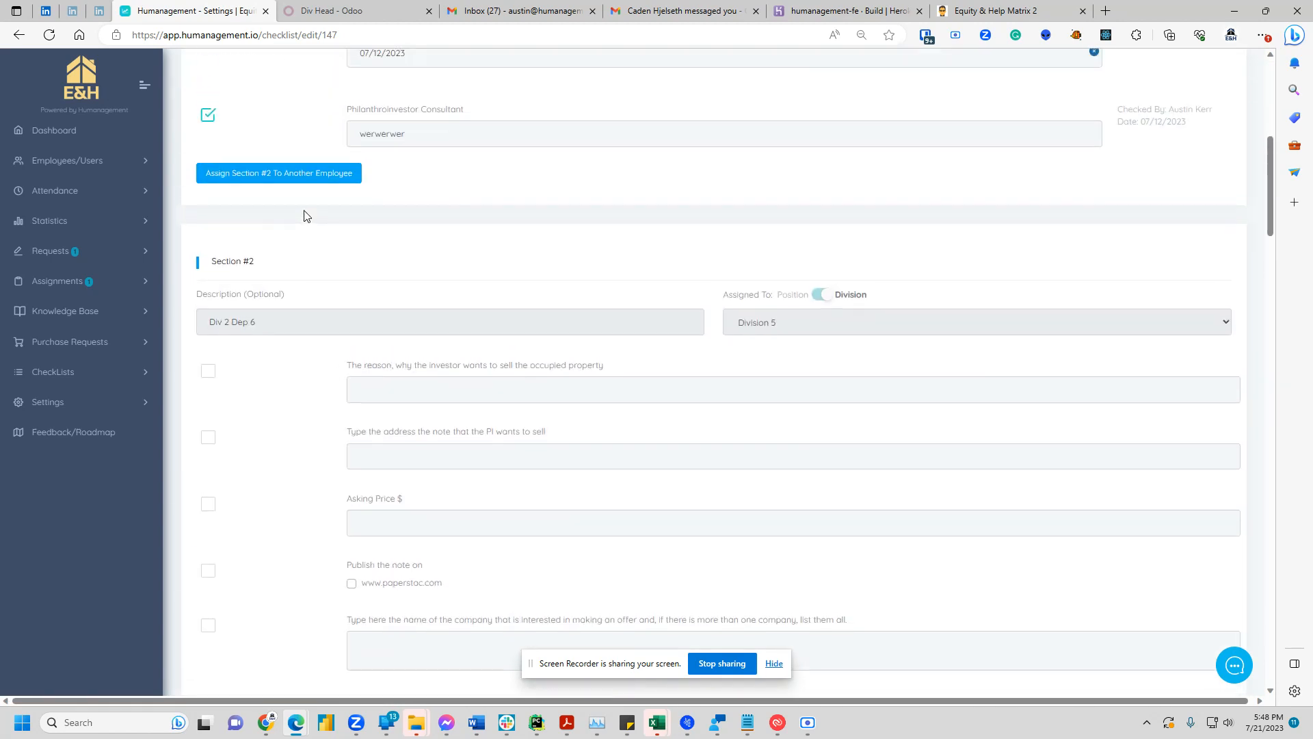
left_click(210, 377)
left_click(211, 442)
scroll(212, 444, "down", 5)
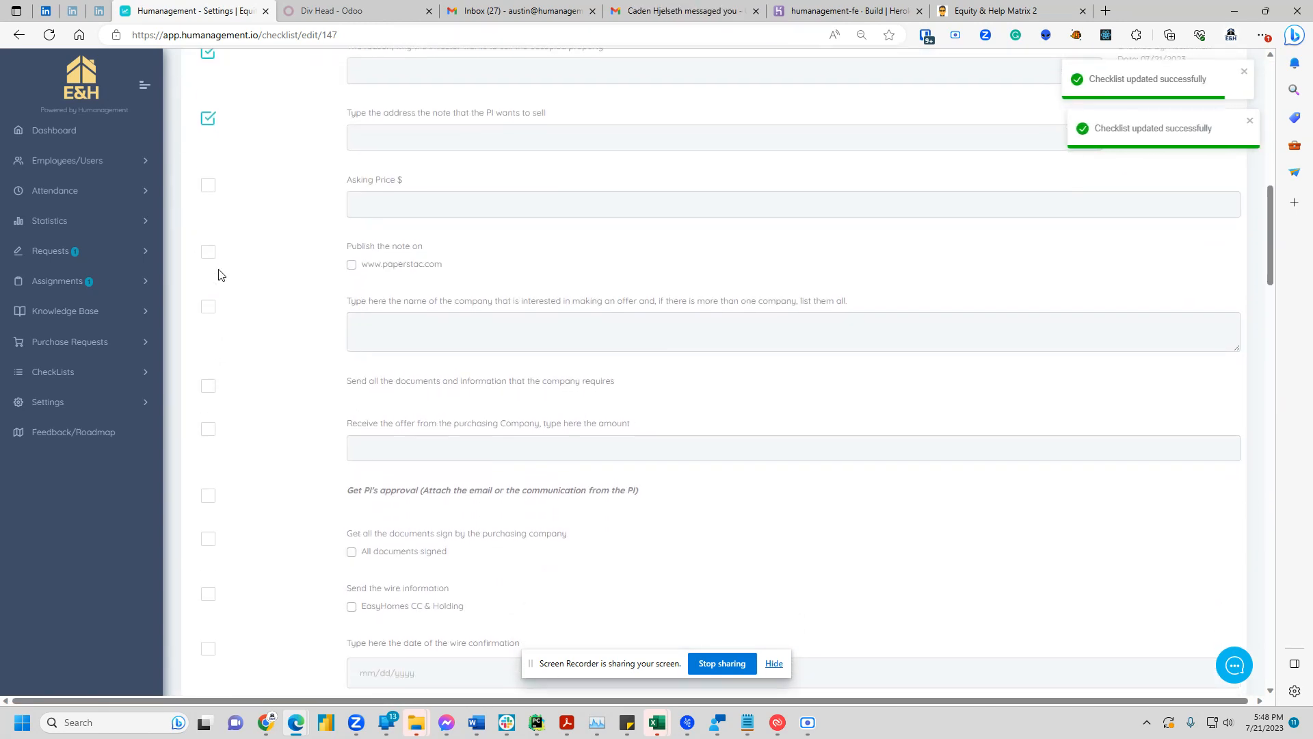
left_click(212, 187)
left_click(205, 253)
left_click(205, 311)
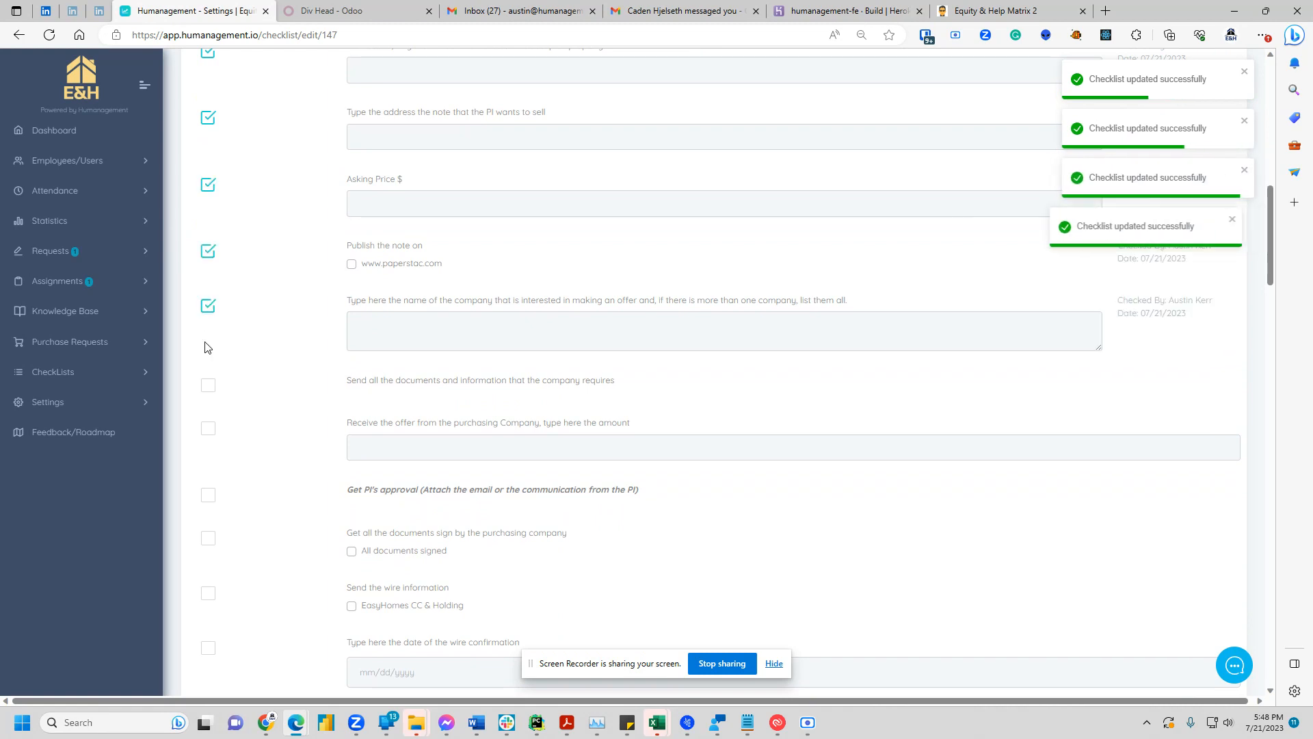
Check off the remaining Section #2 items, from sending the required documents to e-mailing Div 3B VP, and dismiss the next-section assignment without choosing anyone
left_click(207, 387)
left_click(206, 429)
left_click(209, 500)
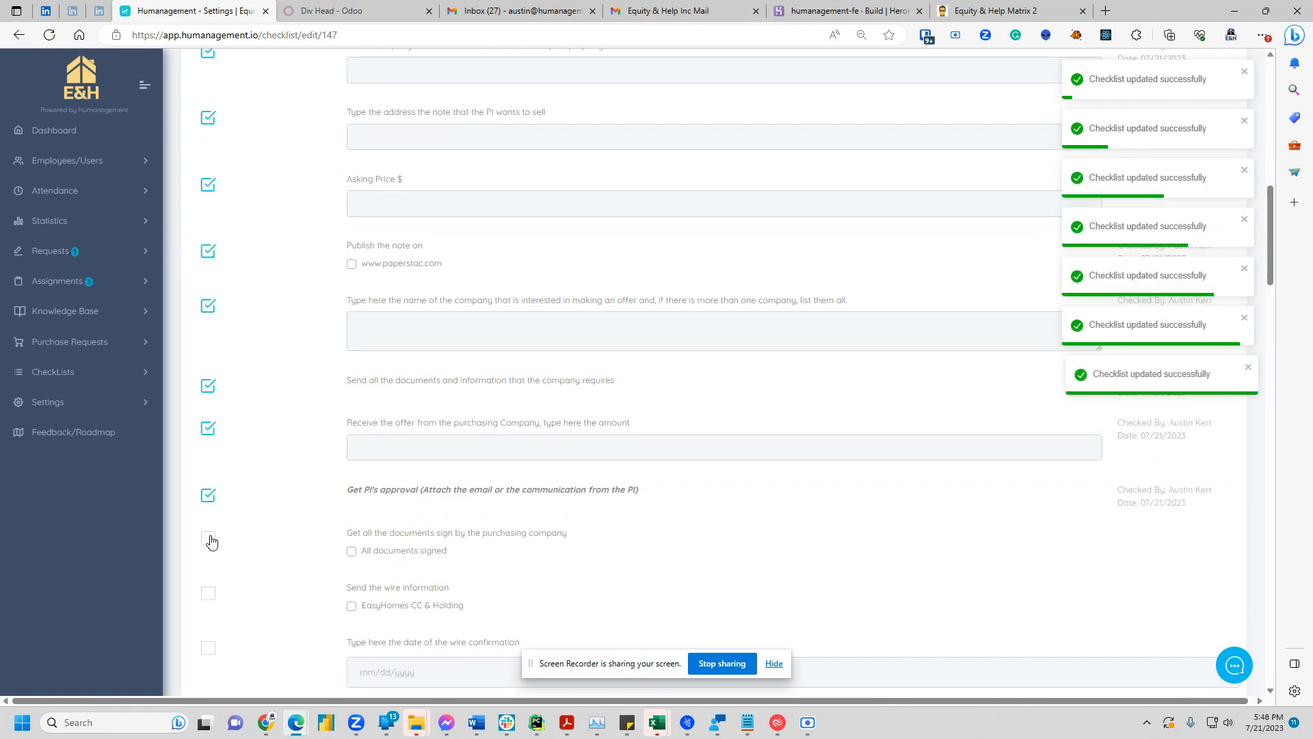
left_click(210, 539)
scroll(211, 565, "down", 2)
left_click(206, 432)
left_click(208, 487)
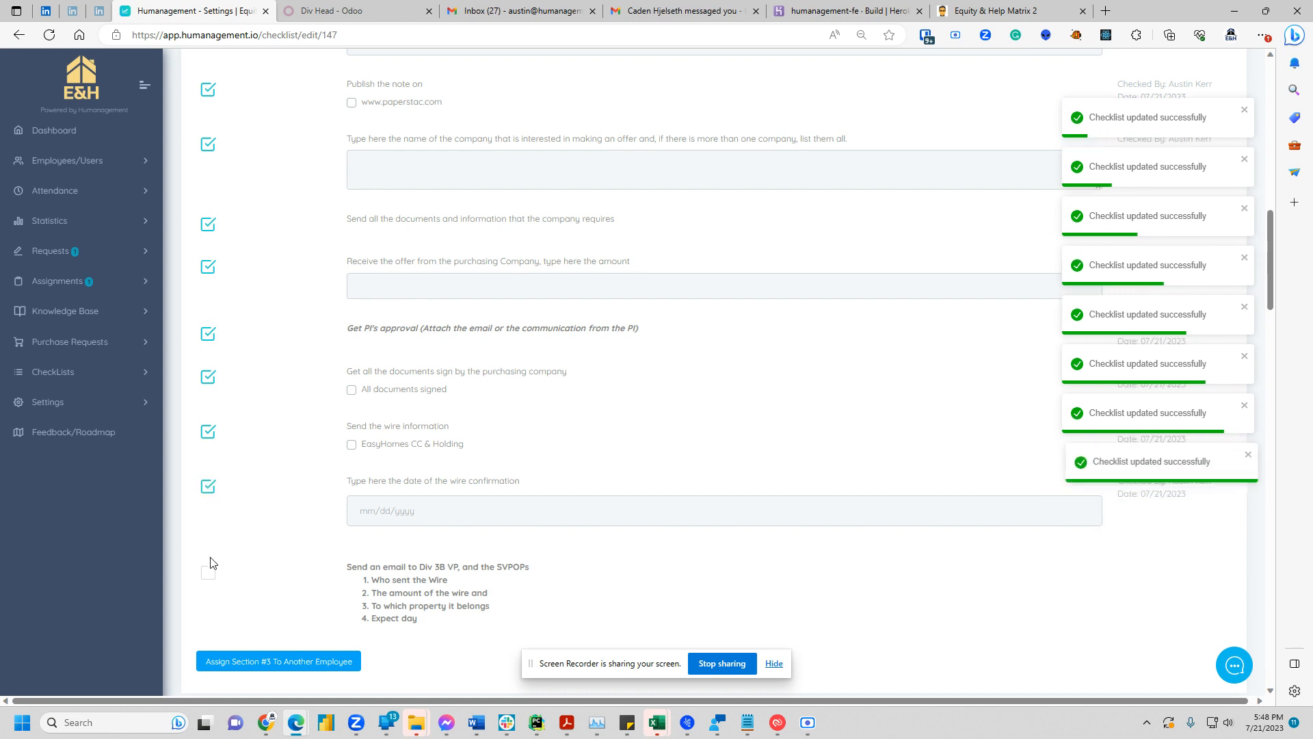
left_click(208, 573)
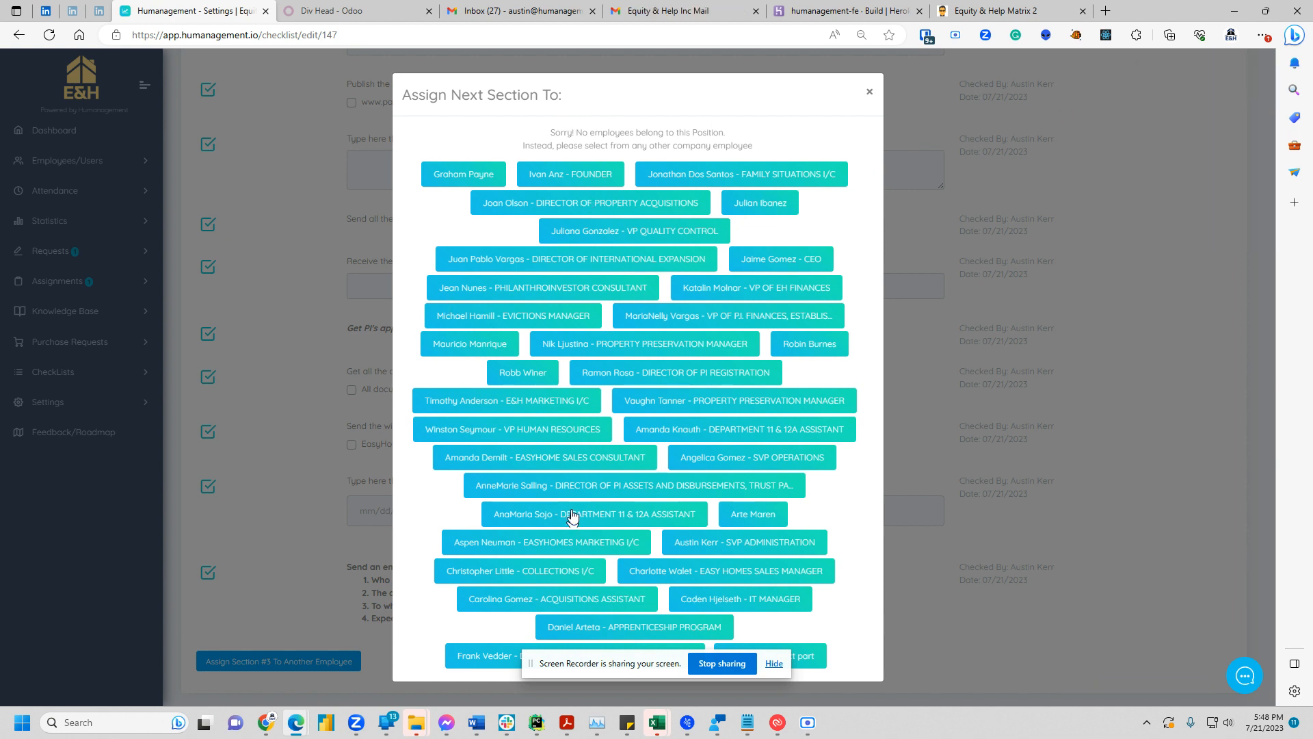
left_click_drag(549, 133, 765, 153)
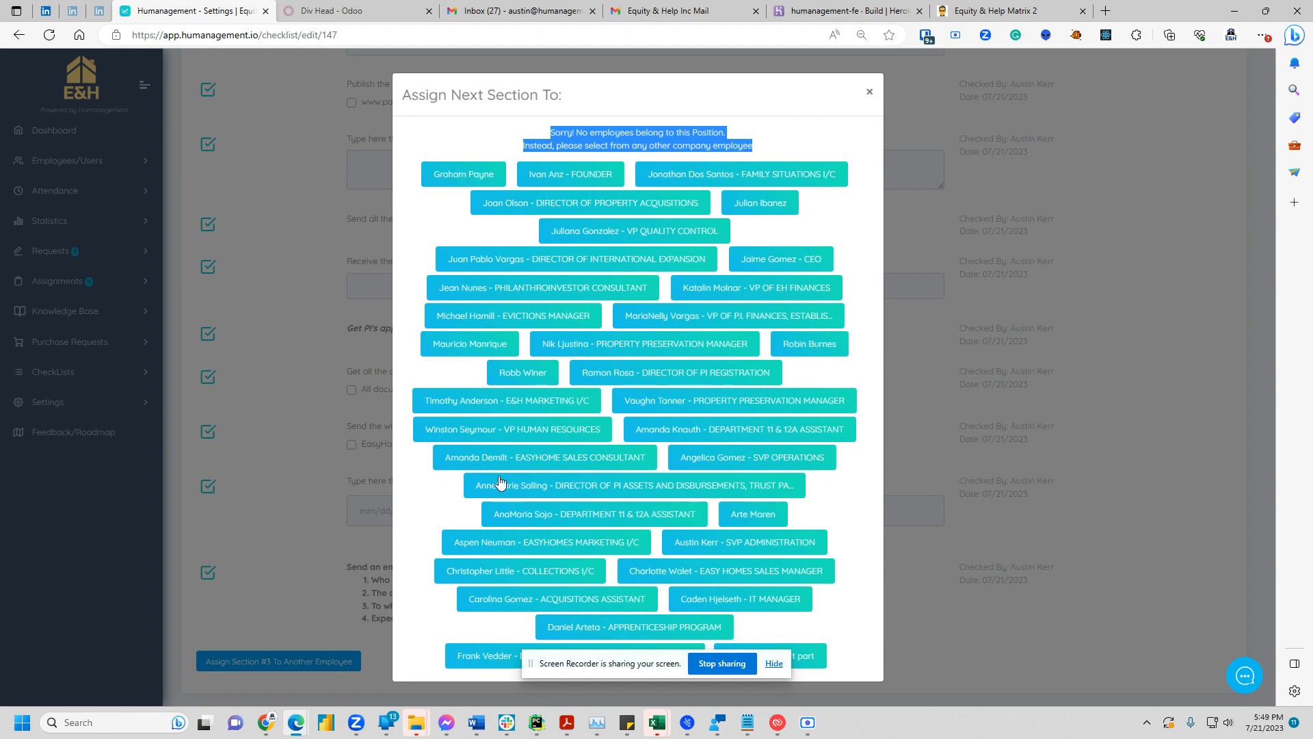
left_click(869, 91)
Check off all four items of Section #3 and dismiss the next-section assignment without choosing an employee
scroll(592, 284, "down", 6)
scroll(646, 217, "up", 3)
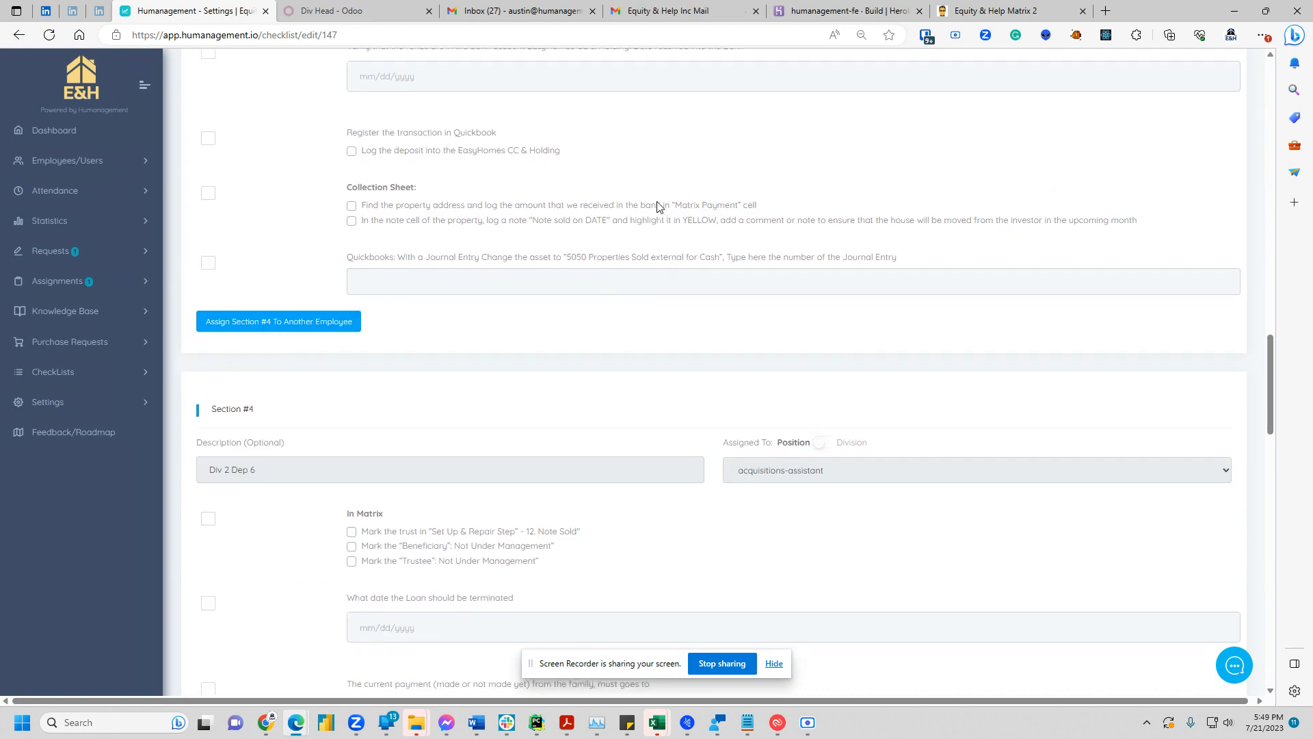
scroll(547, 212, "down", 7)
left_click(212, 216)
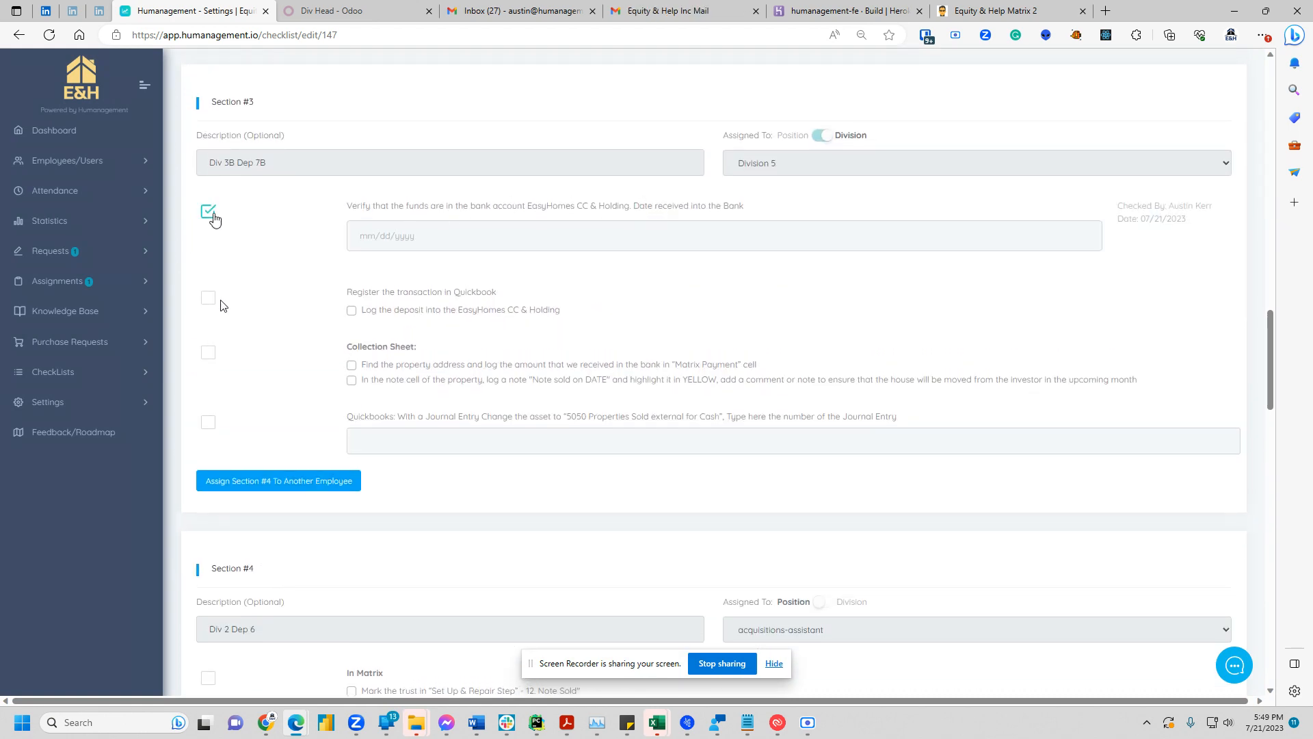
left_click(211, 300)
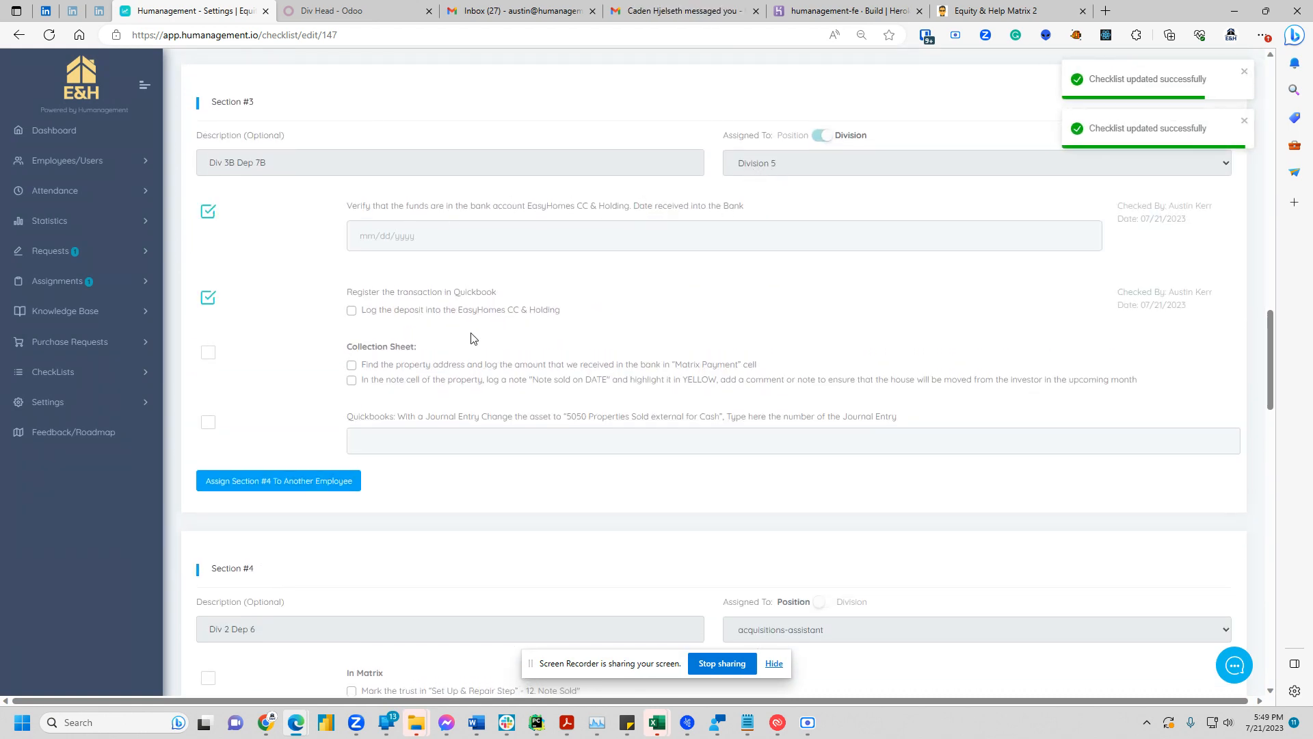
left_click(208, 353)
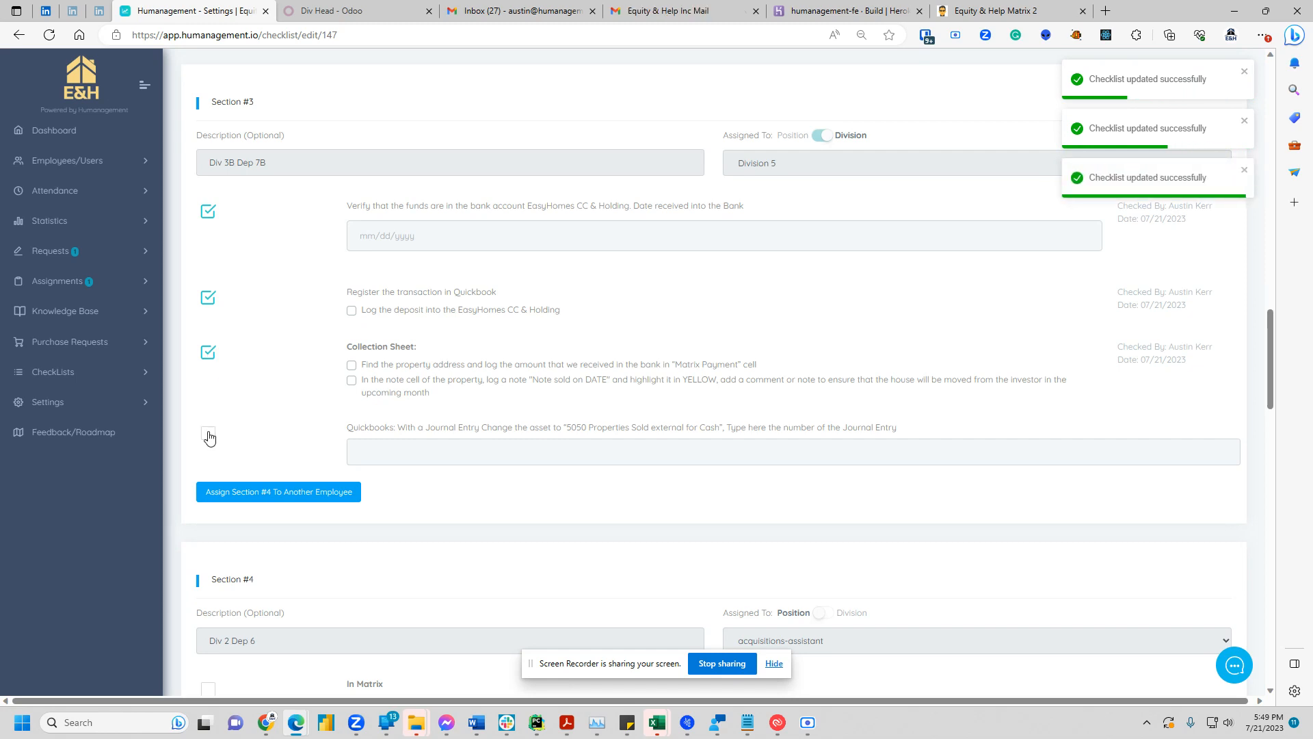
left_click(207, 433)
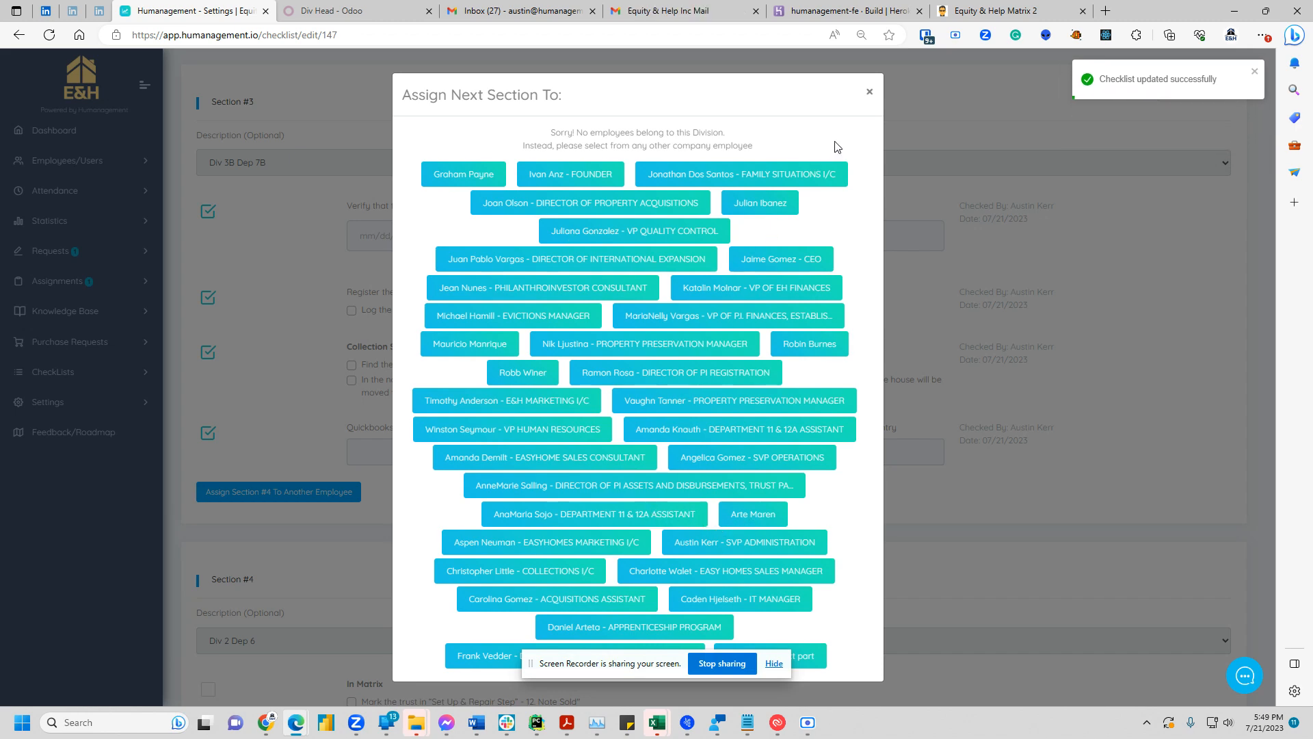
left_click(869, 93)
Check off all four items of Section #4 and close the next-section assignment dialog
scroll(681, 369, "down", 5)
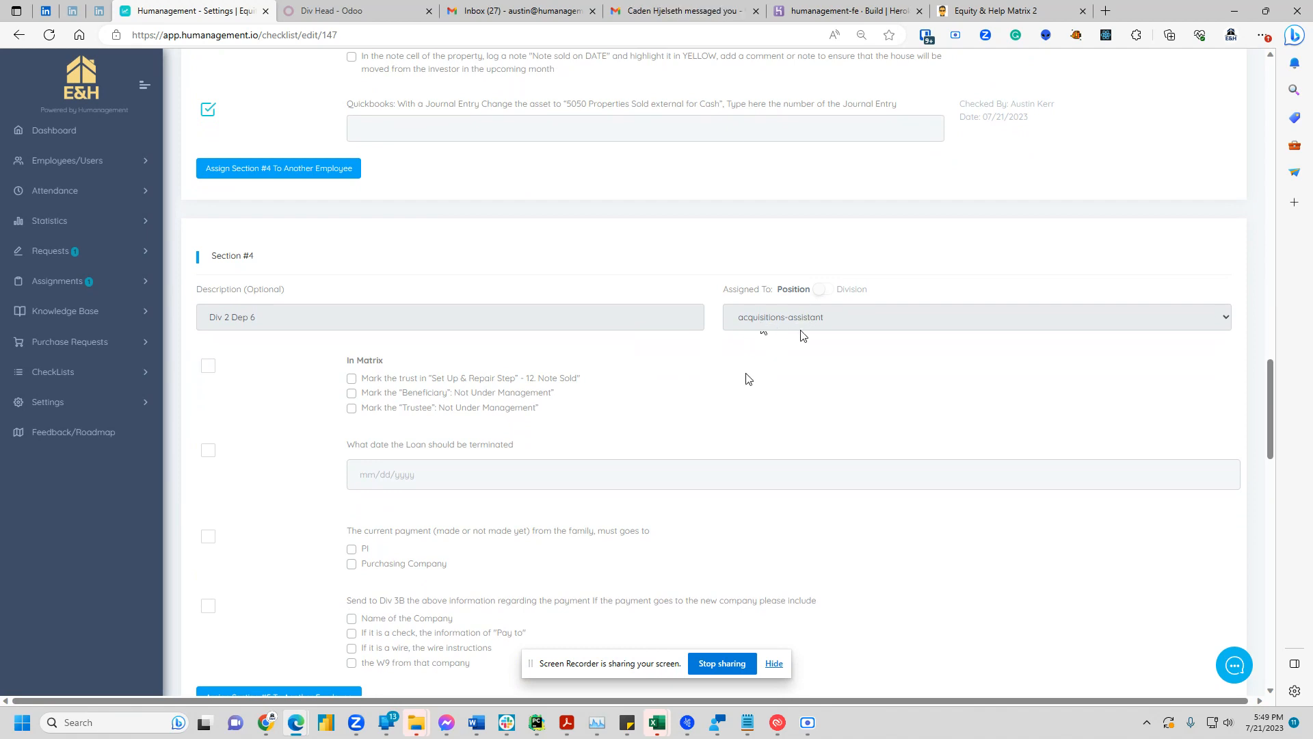
scroll(657, 339, "down", 2)
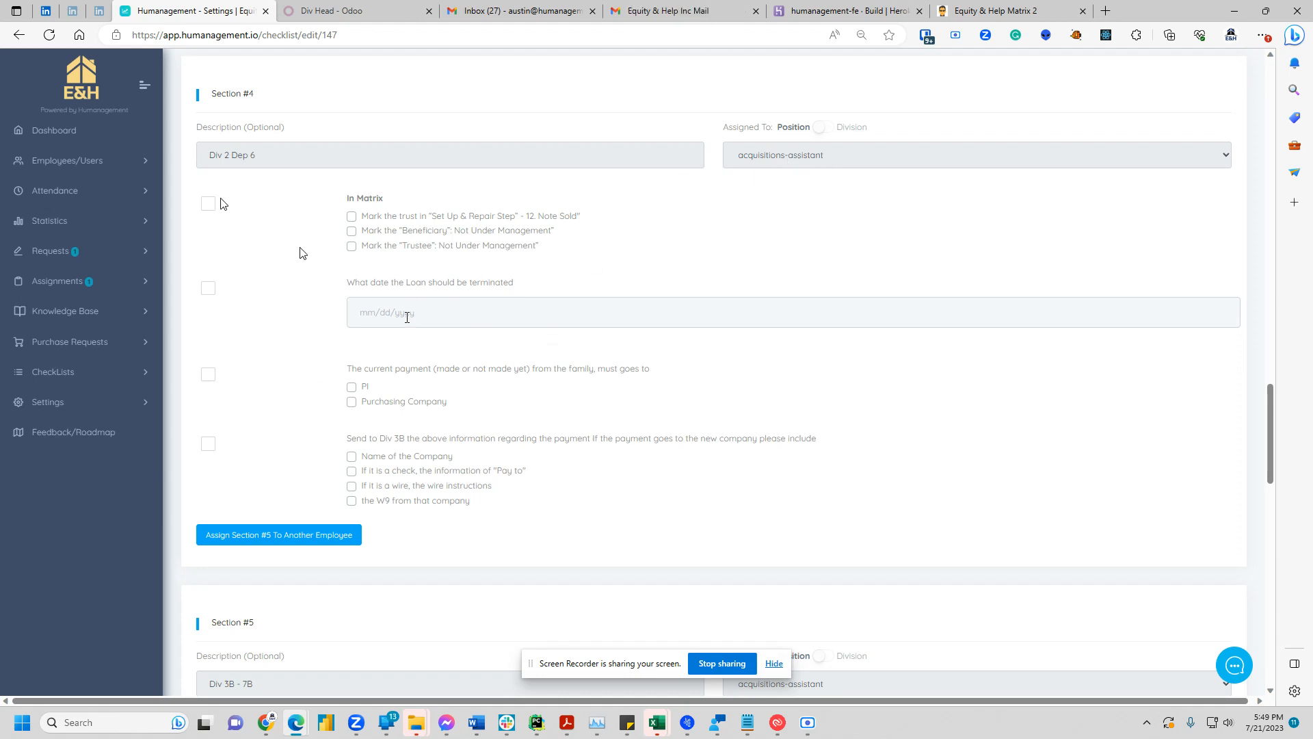
left_click(207, 204)
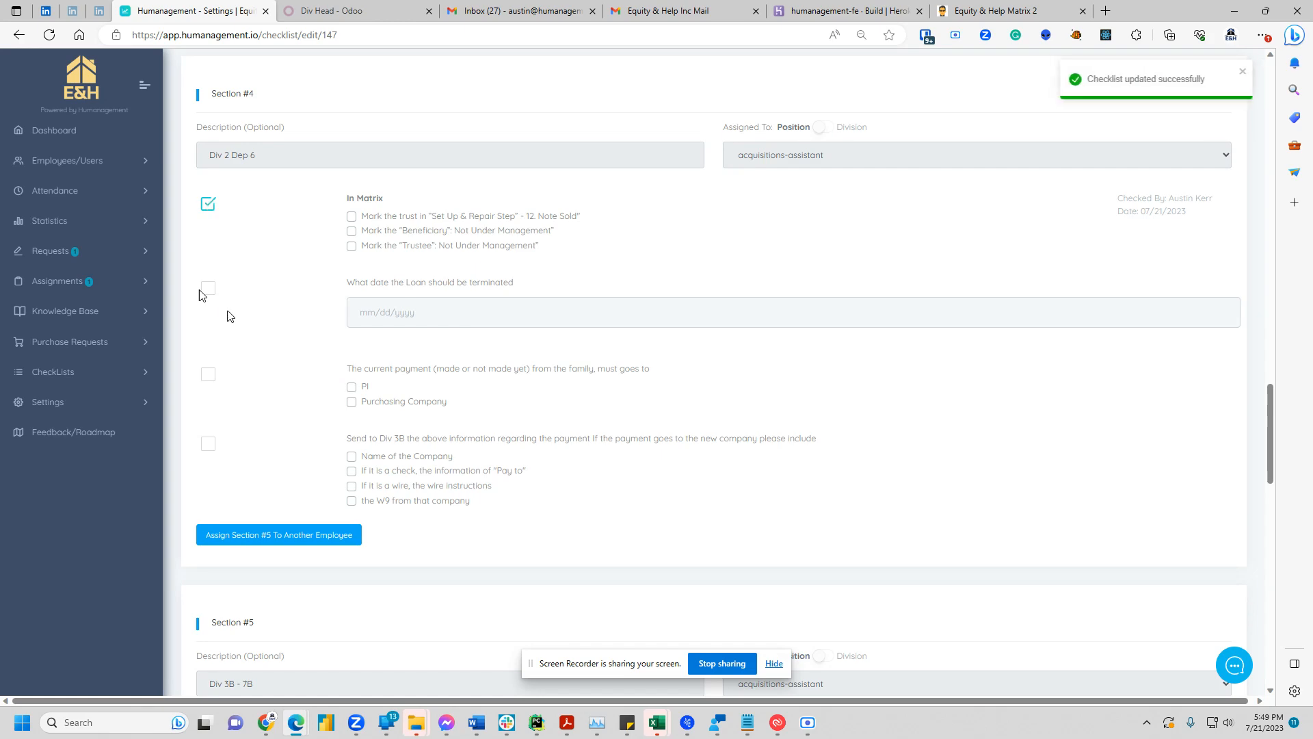
left_click(208, 288)
left_click(208, 374)
left_click(208, 443)
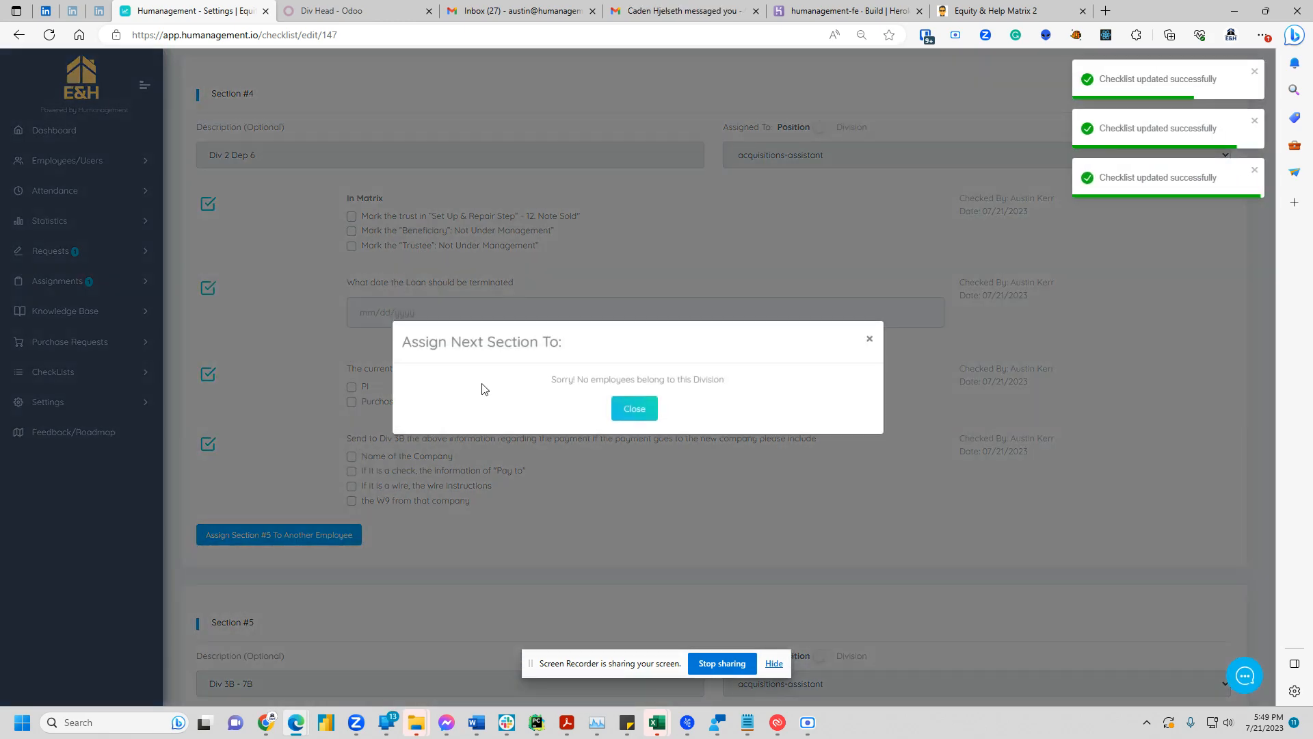
left_click(650, 405)
Check off the final Section #7 item about removing the house from the Insurance Policy, and close and save the finished checklist
scroll(338, 395, "down", 20)
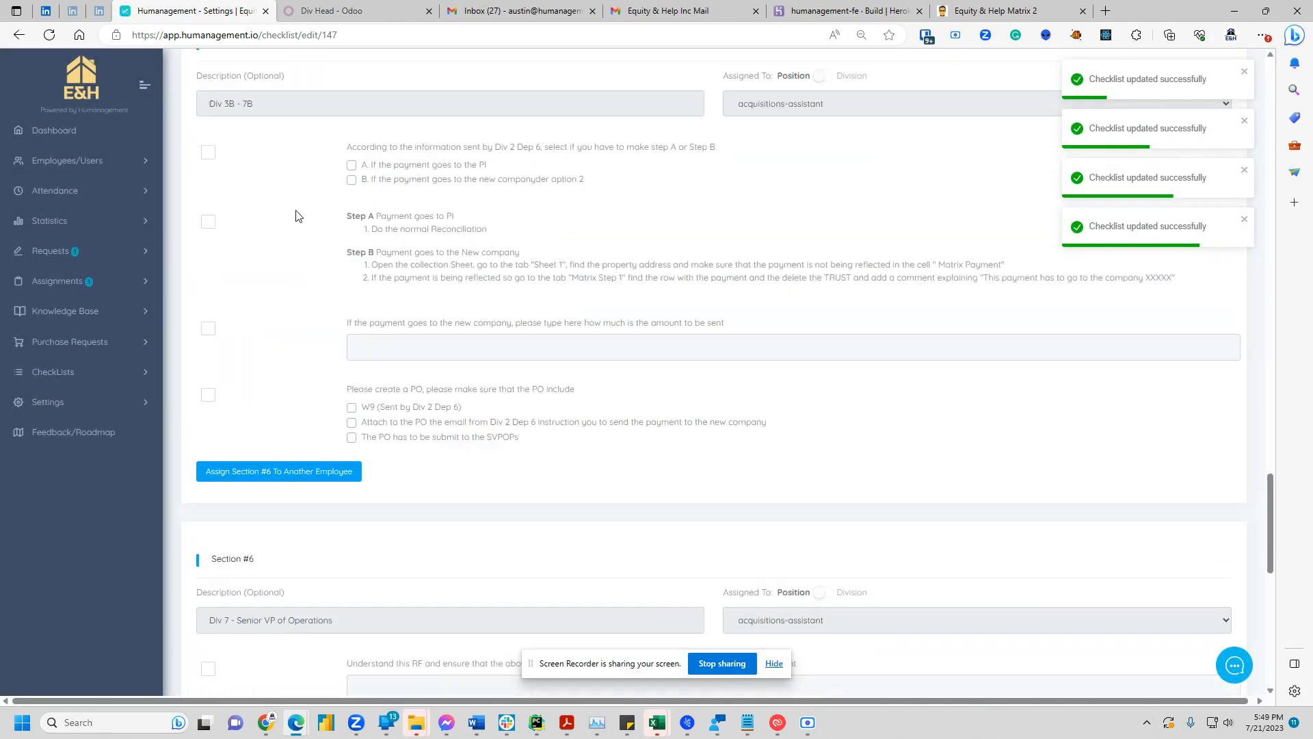
scroll(278, 263, "down", 3)
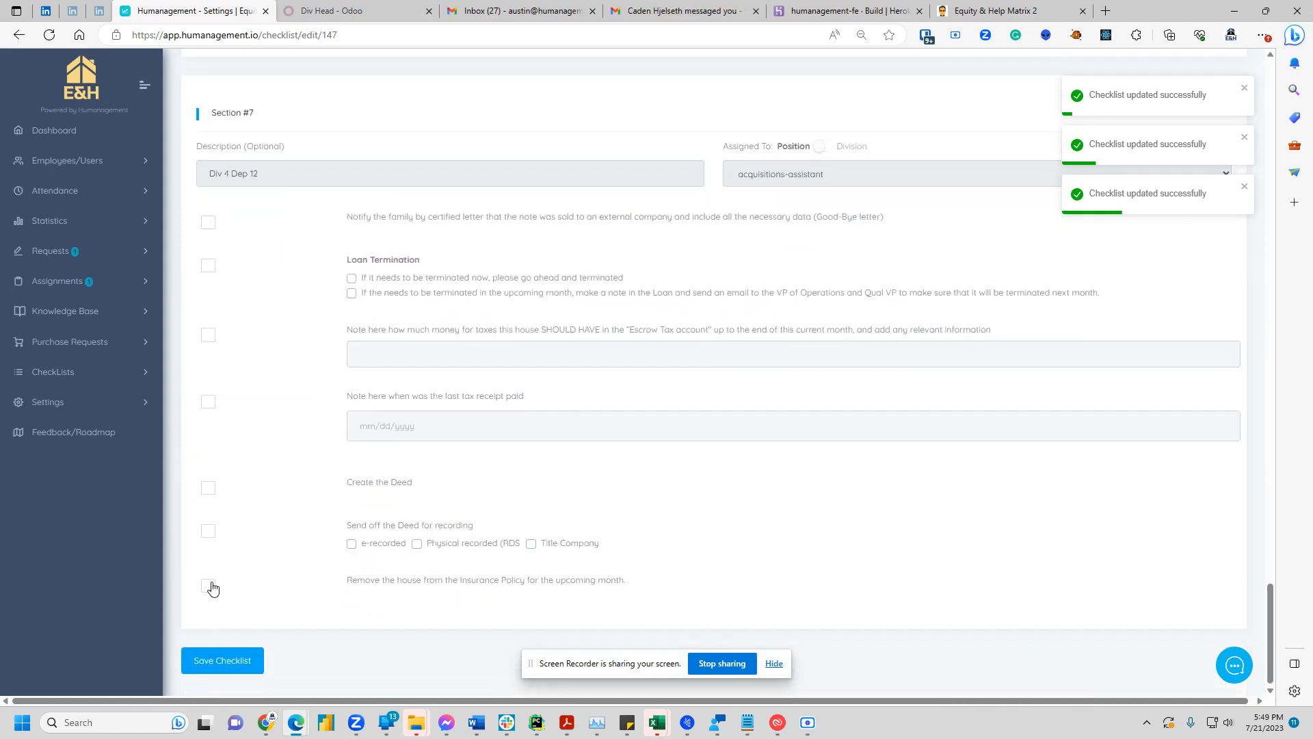
left_click(208, 596)
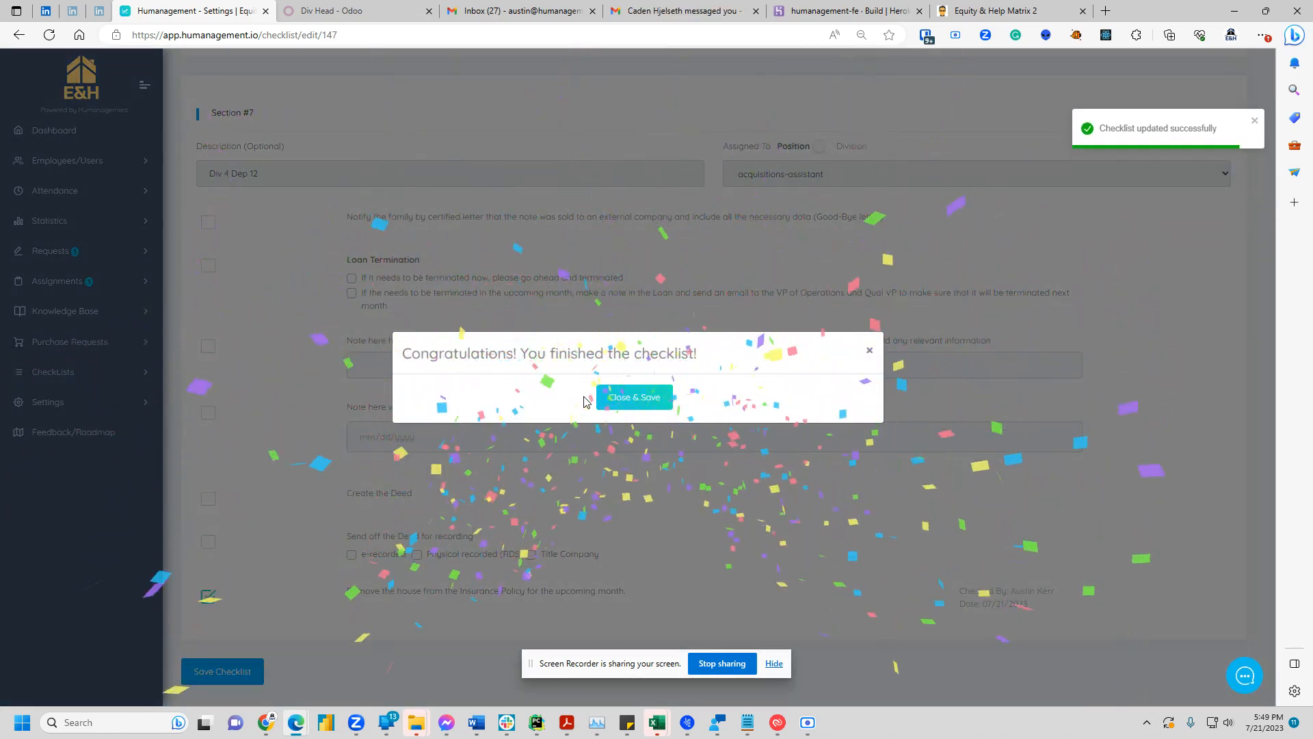
left_click(634, 396)
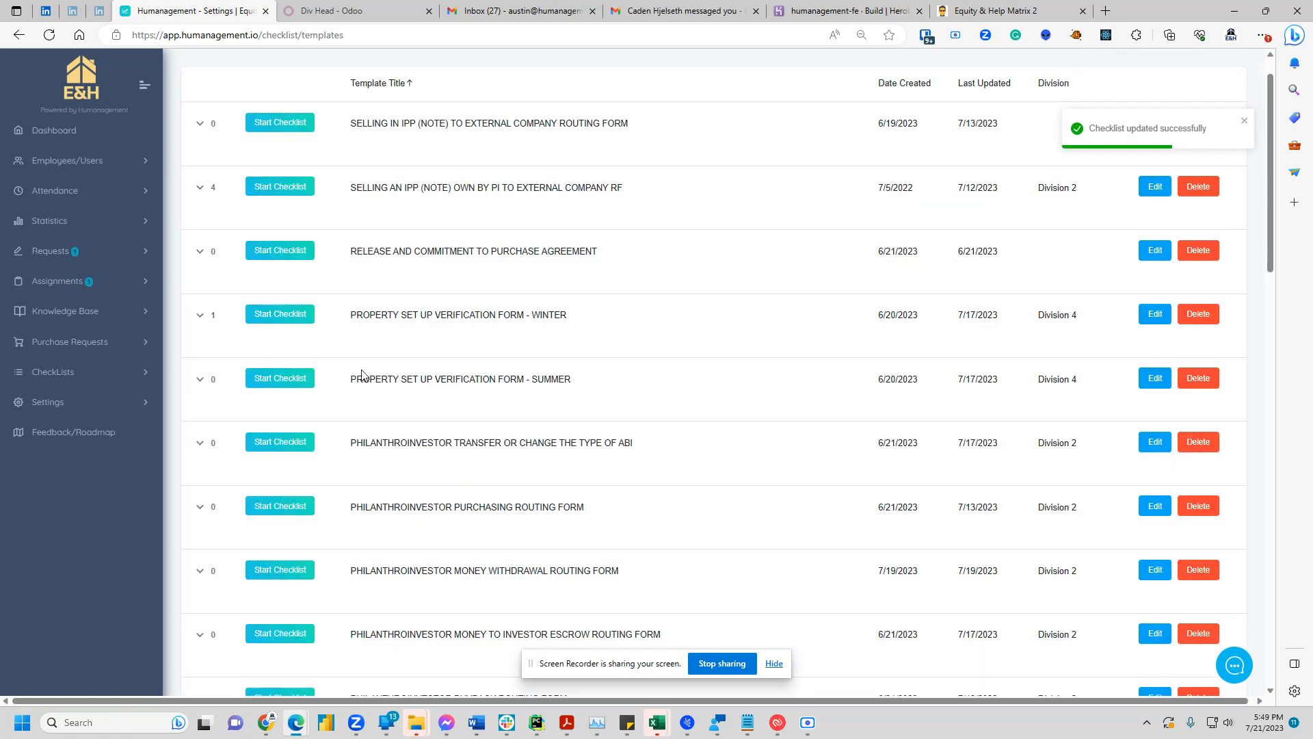
Expand the checklists under "SELLING AN IPP (NOTE) OWN BY PI TO EXTERNAL COMPANY RF" and examine the status of "xvvsdv"
left_click(200, 188)
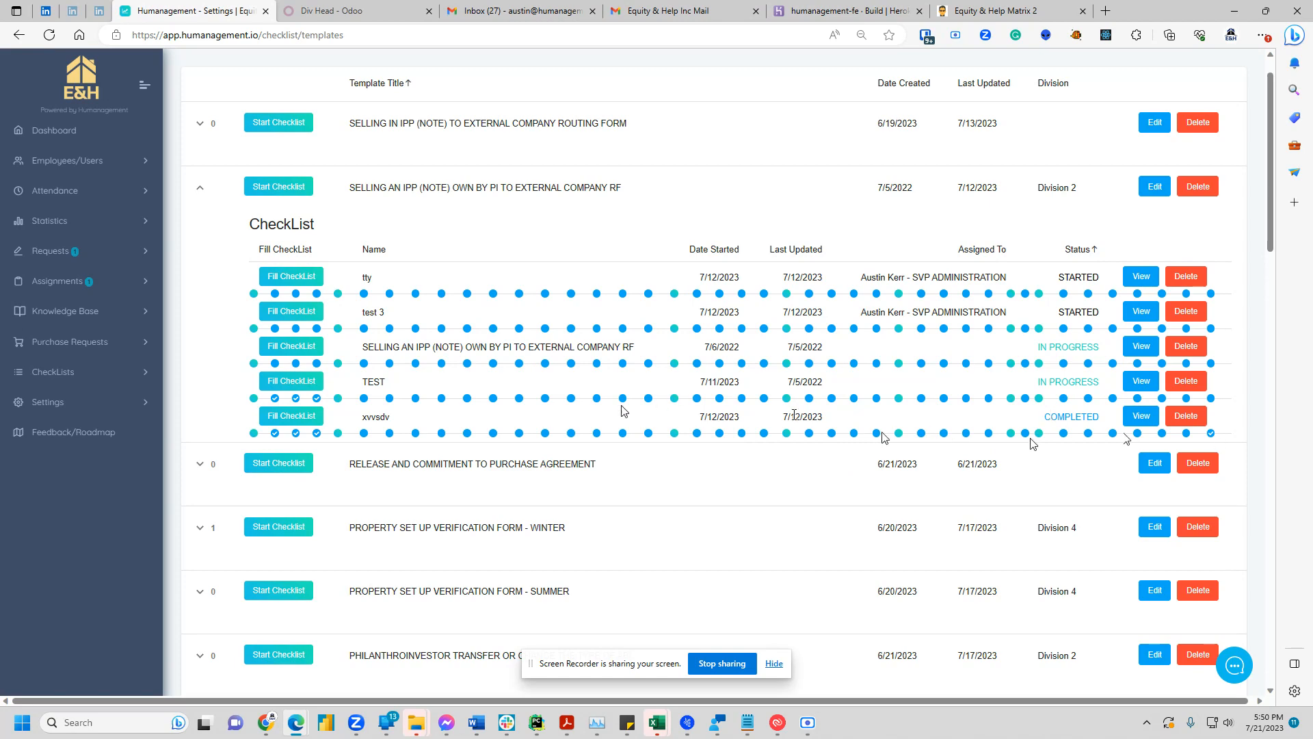
scroll(456, 413, "up", 1)
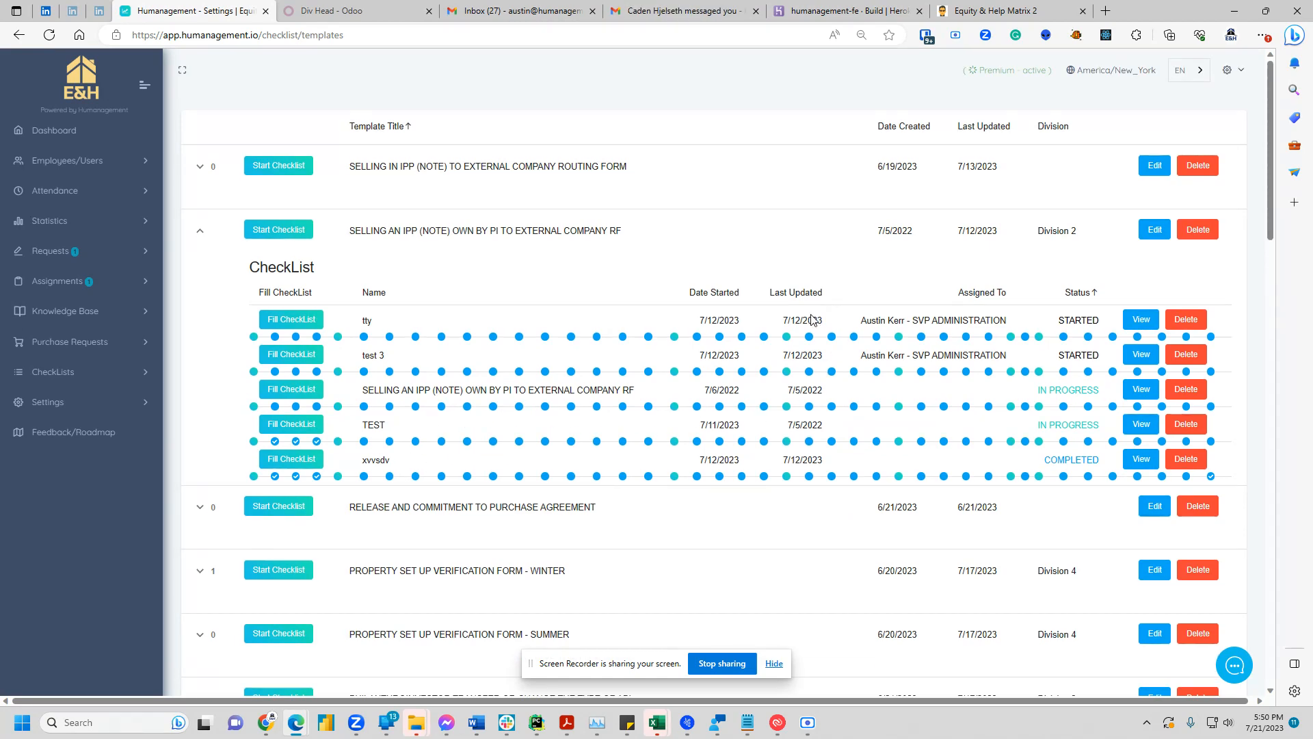